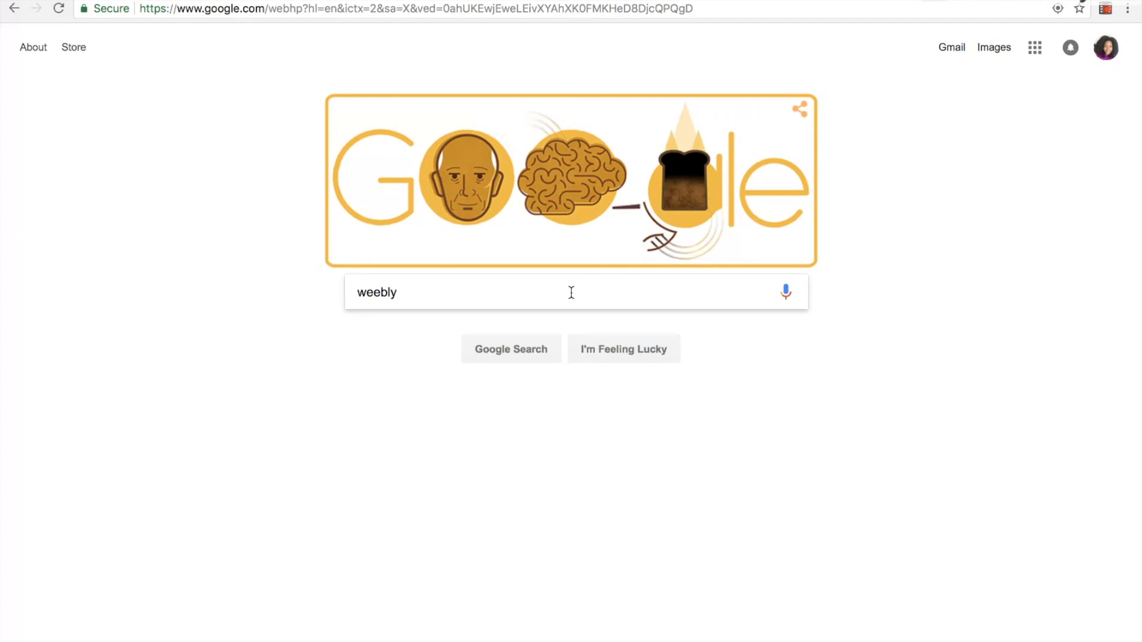
# Open the Weebly website from a web search for weebly and log in to the existing account
pyautogui.press('Return')
pyautogui.click(367, 376)
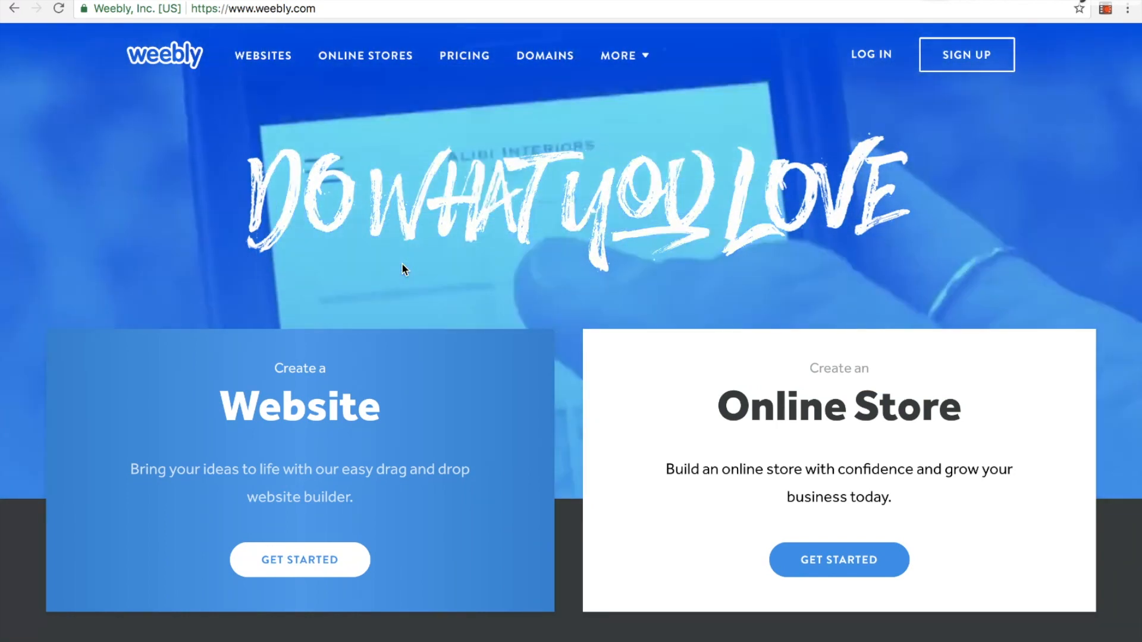
pyautogui.scroll(-2, 402, 264)
pyautogui.scroll(-1, 402, 269)
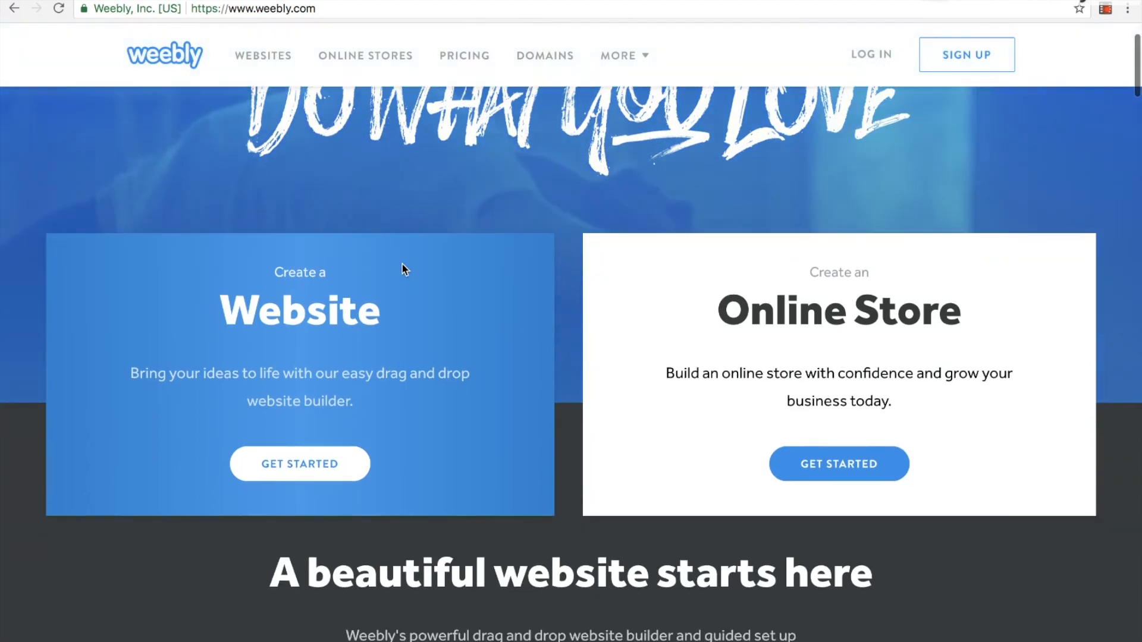
pyautogui.click(306, 465)
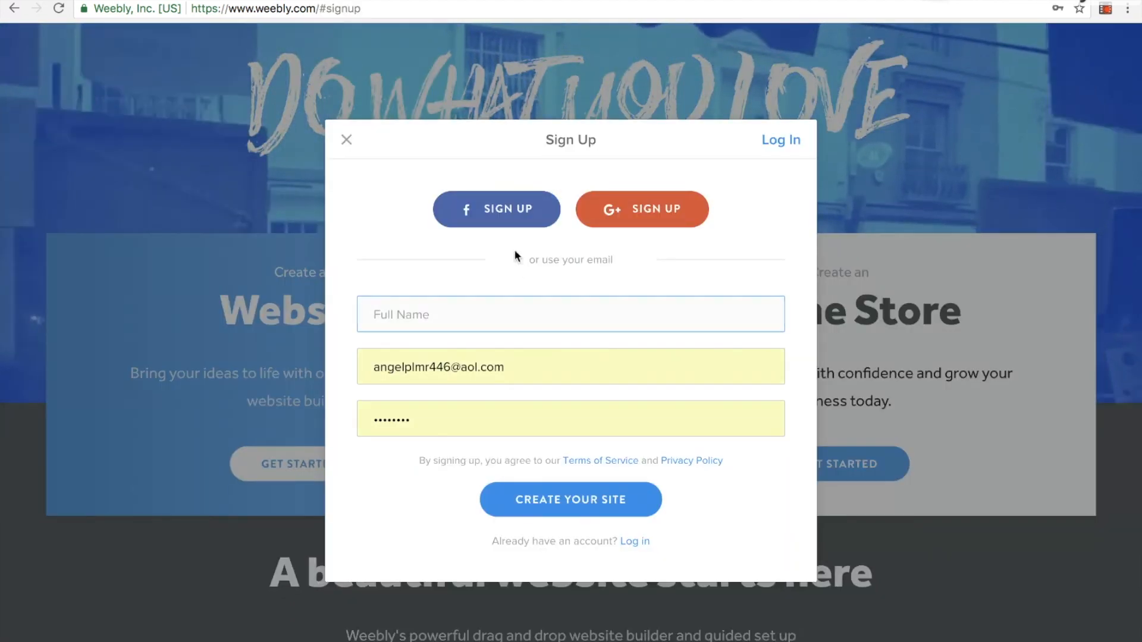
pyautogui.click(635, 540)
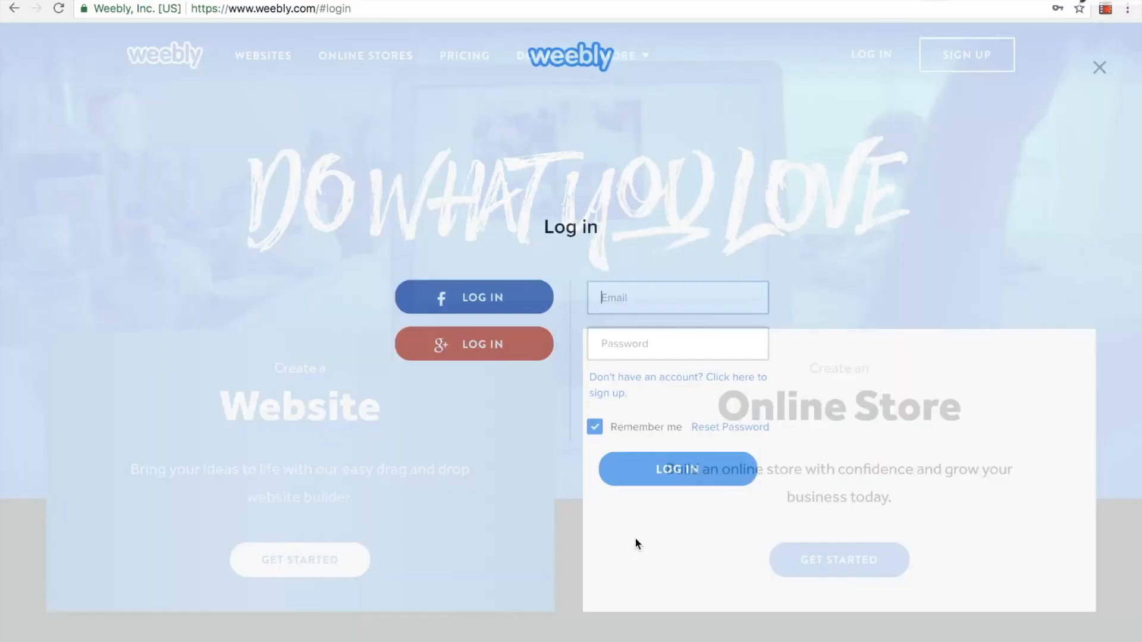
pyautogui.click(683, 470)
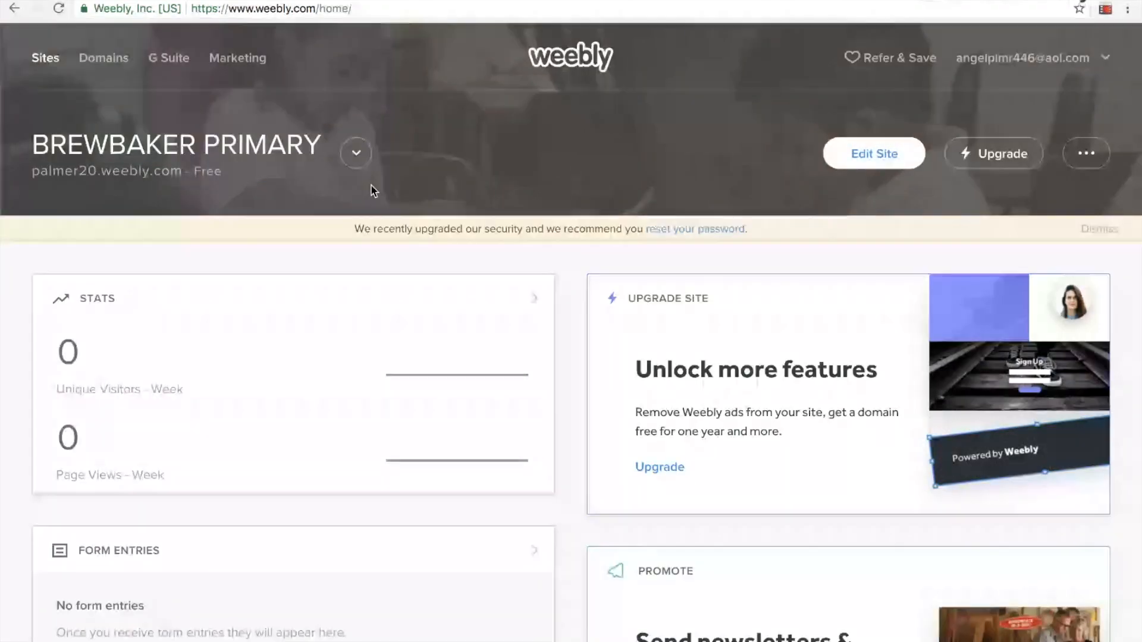
# Add a new site to the account and look through the Business themes offered for it
pyautogui.click(357, 153)
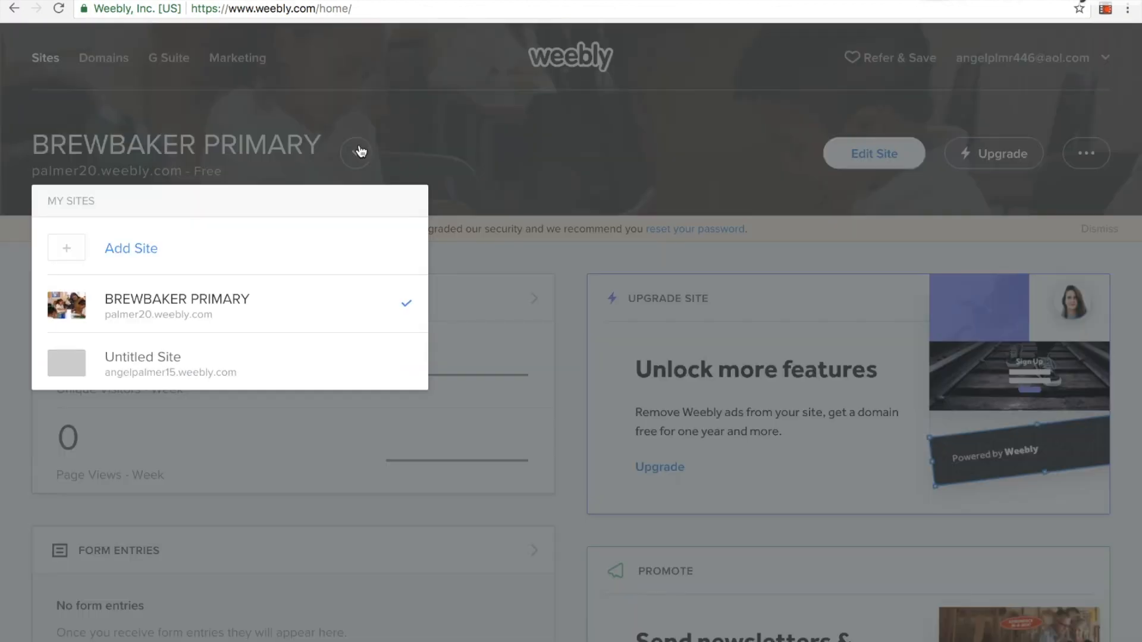
pyautogui.click(148, 250)
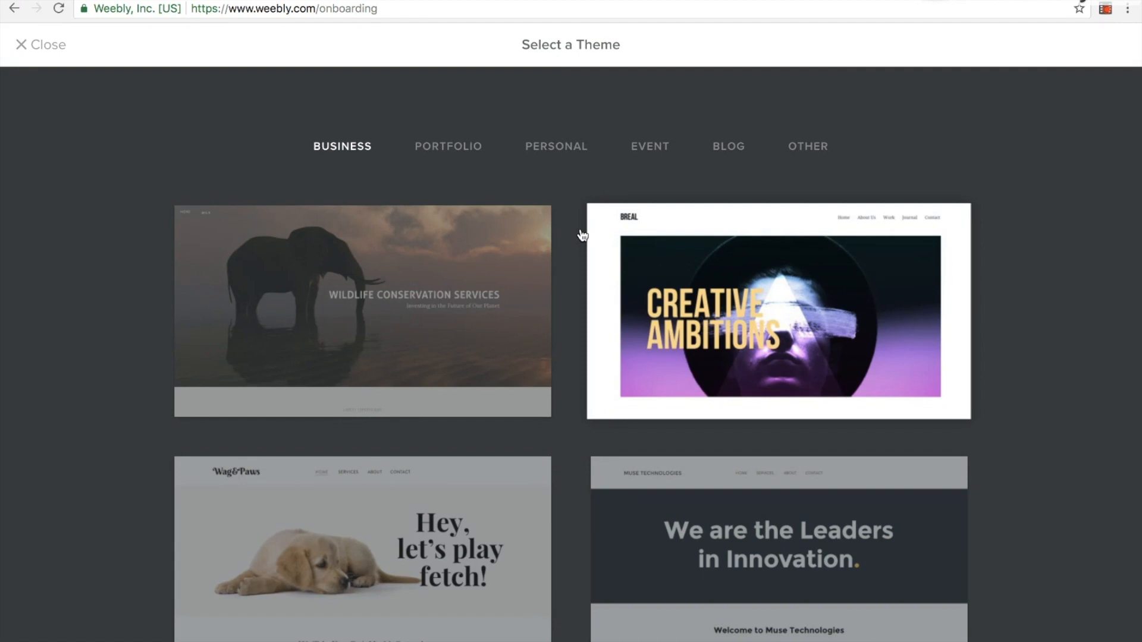
pyautogui.scroll(-10, 583, 235)
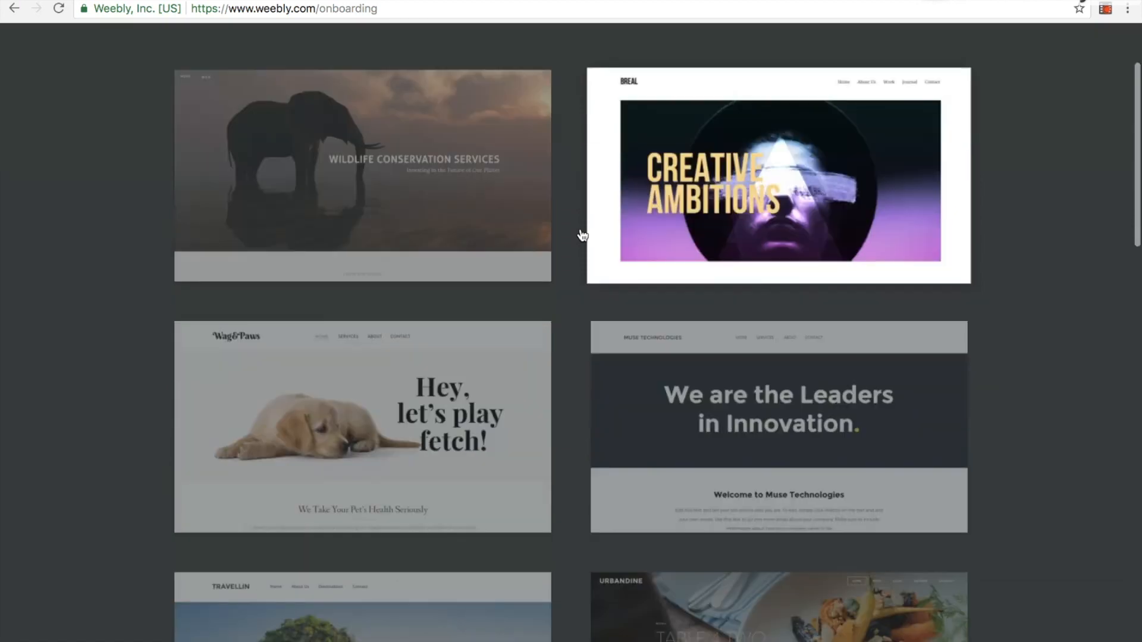
pyautogui.scroll(-14, 582, 235)
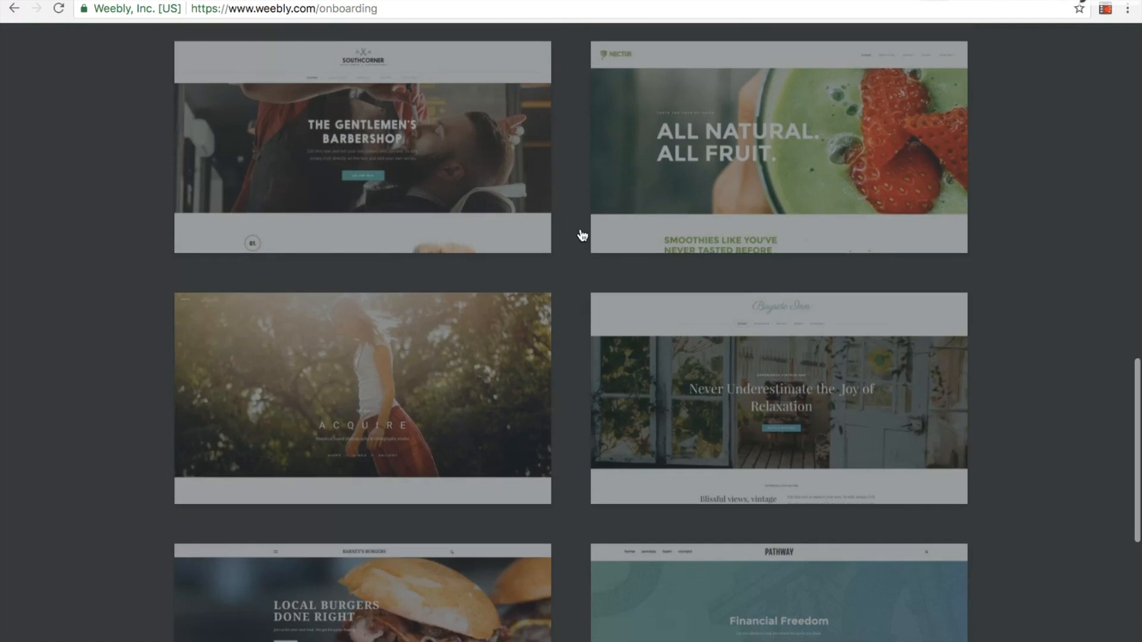
pyautogui.scroll(-3, 582, 235)
pyautogui.scroll(17, 582, 235)
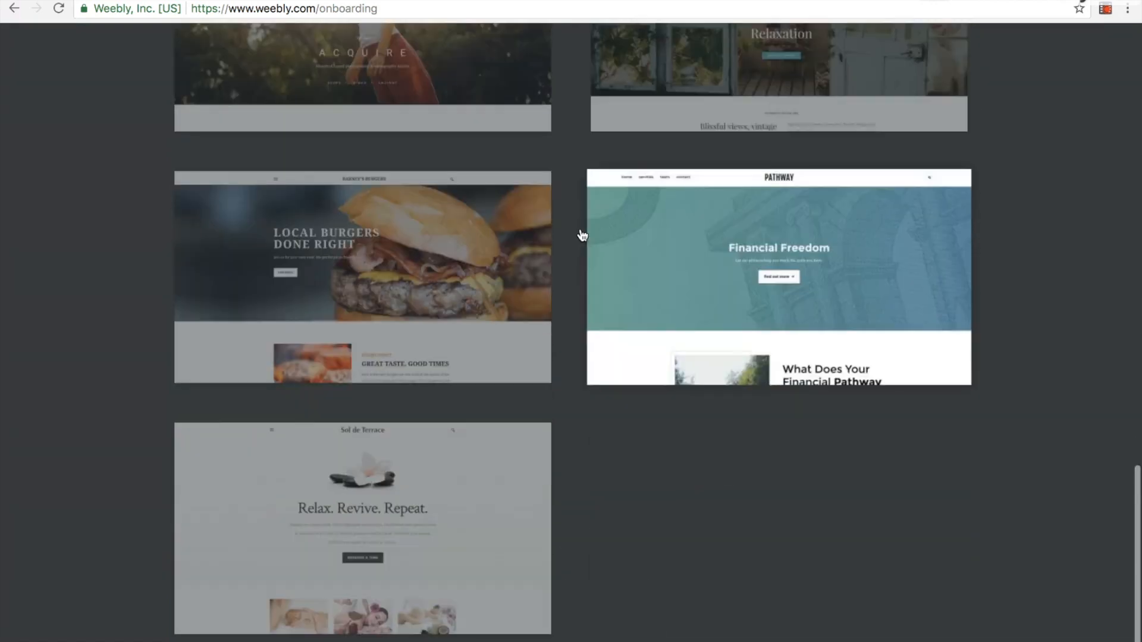
pyautogui.scroll(9, 582, 235)
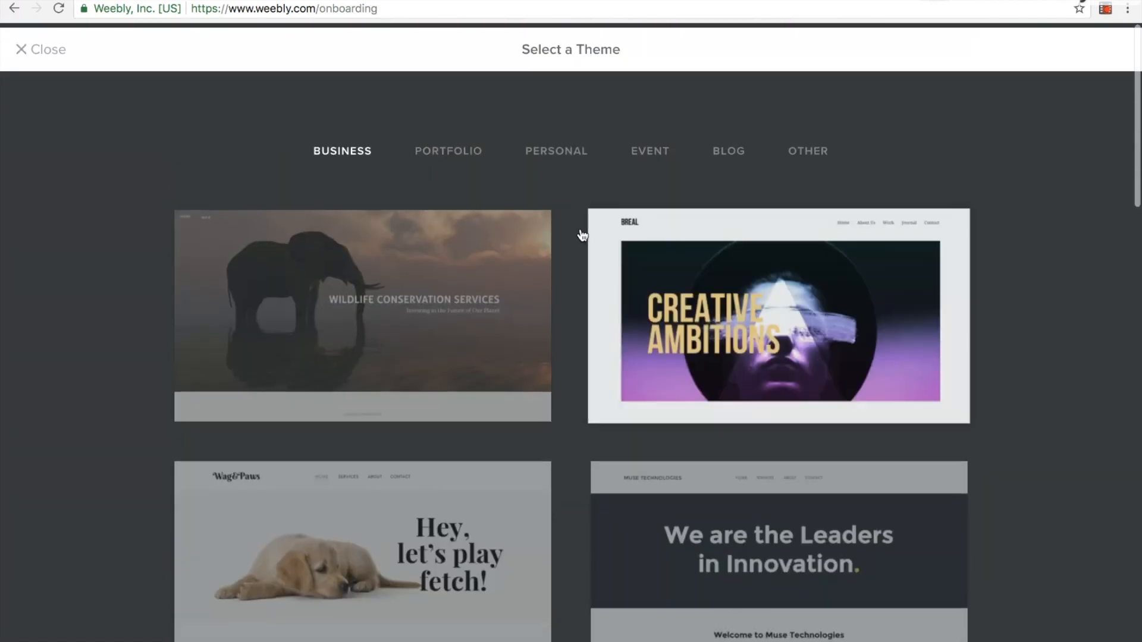
# Open a preview of the Delicious Homegrown Recipes theme from the Blog category
pyautogui.click(731, 153)
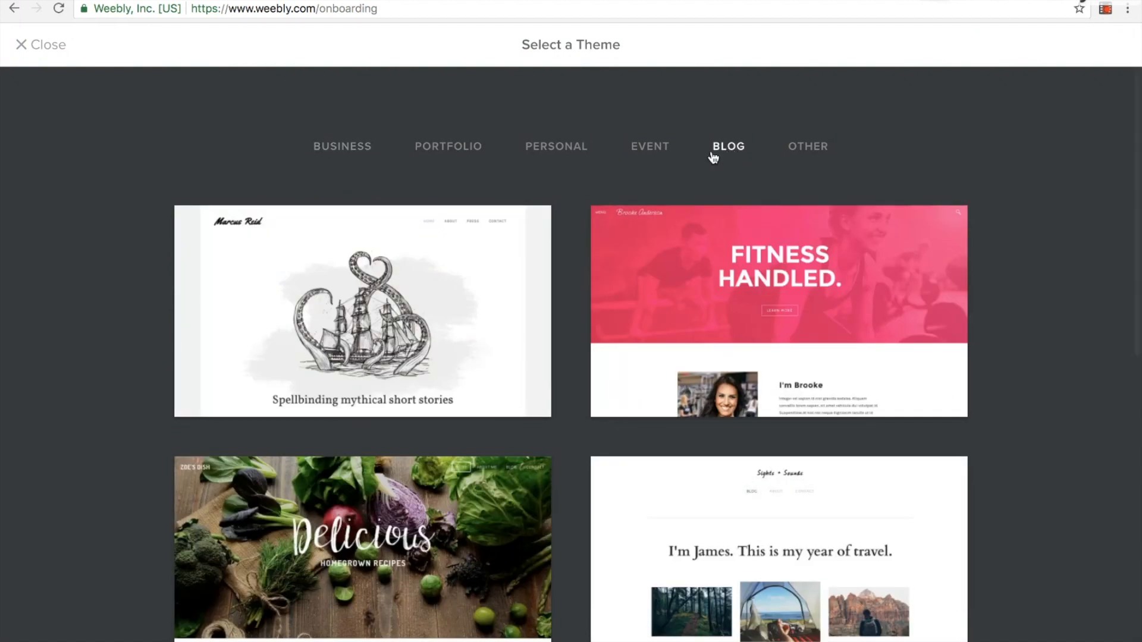
pyautogui.scroll(-1, 549, 323)
pyautogui.scroll(-1, 549, 323)
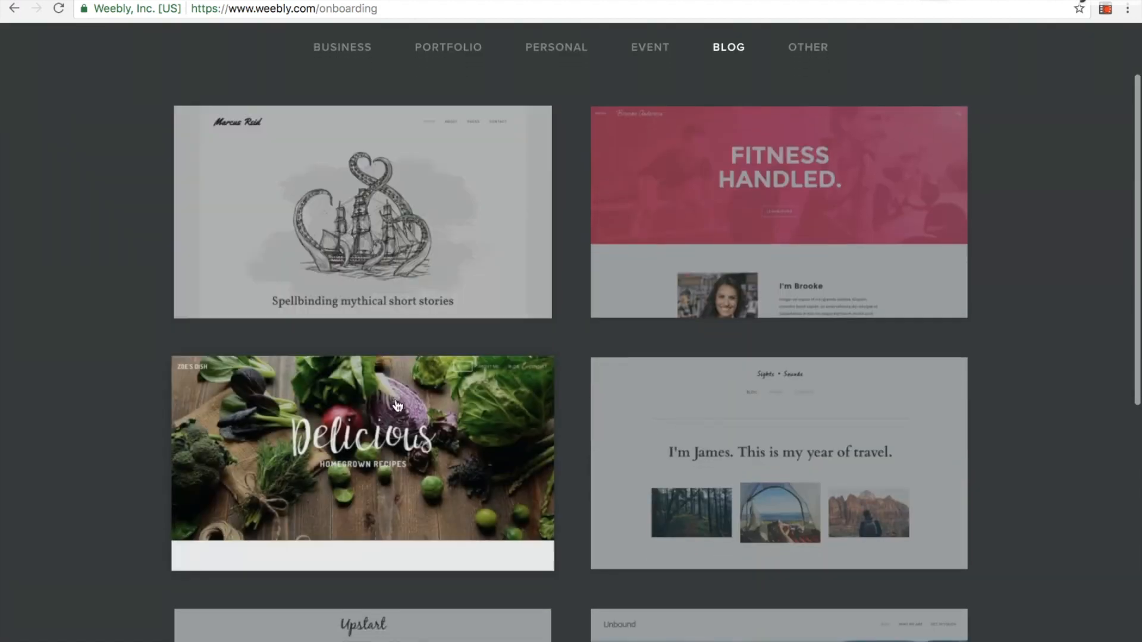
pyautogui.click(378, 458)
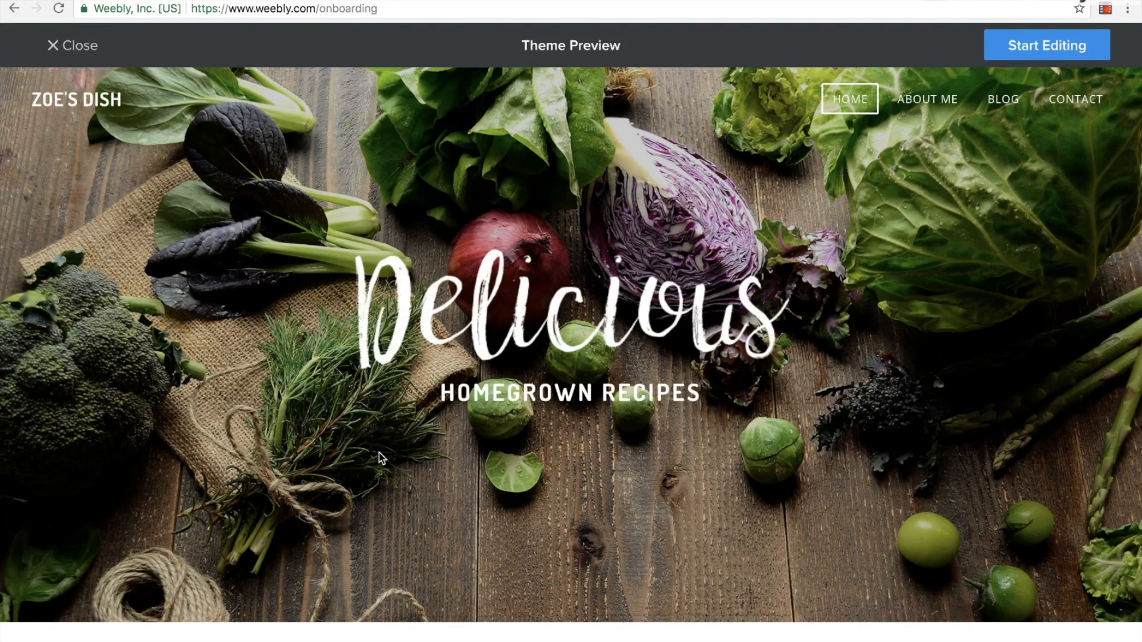
# Review the whole home page of the previewed Zoe's Dish theme and start editing the site with it
pyautogui.scroll(-8, 676, 365)
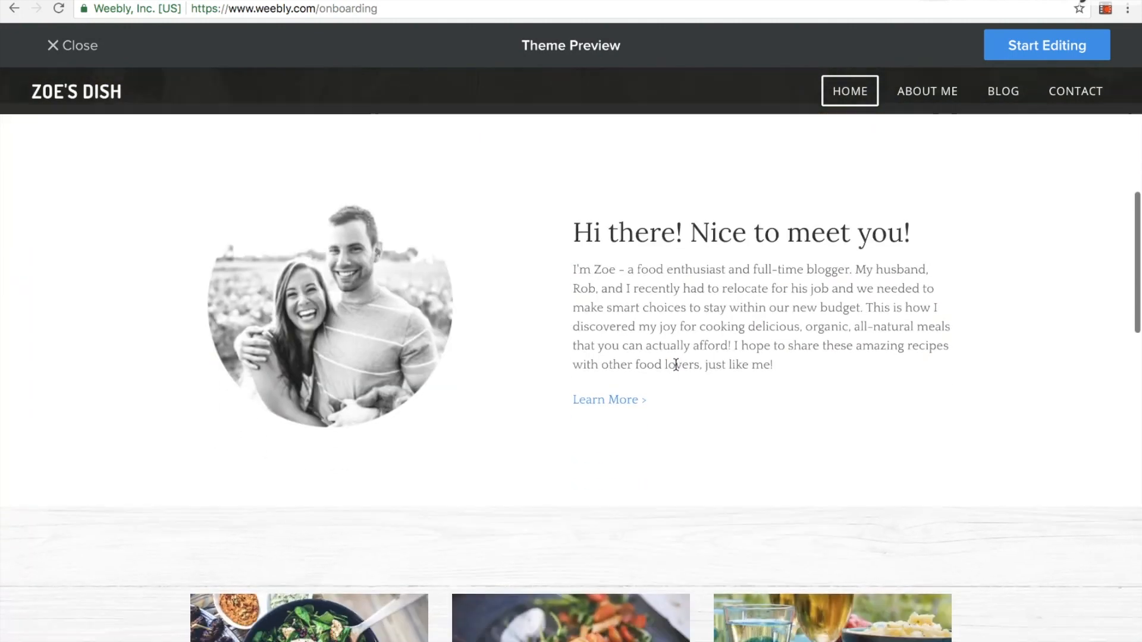
pyautogui.scroll(-10, 675, 365)
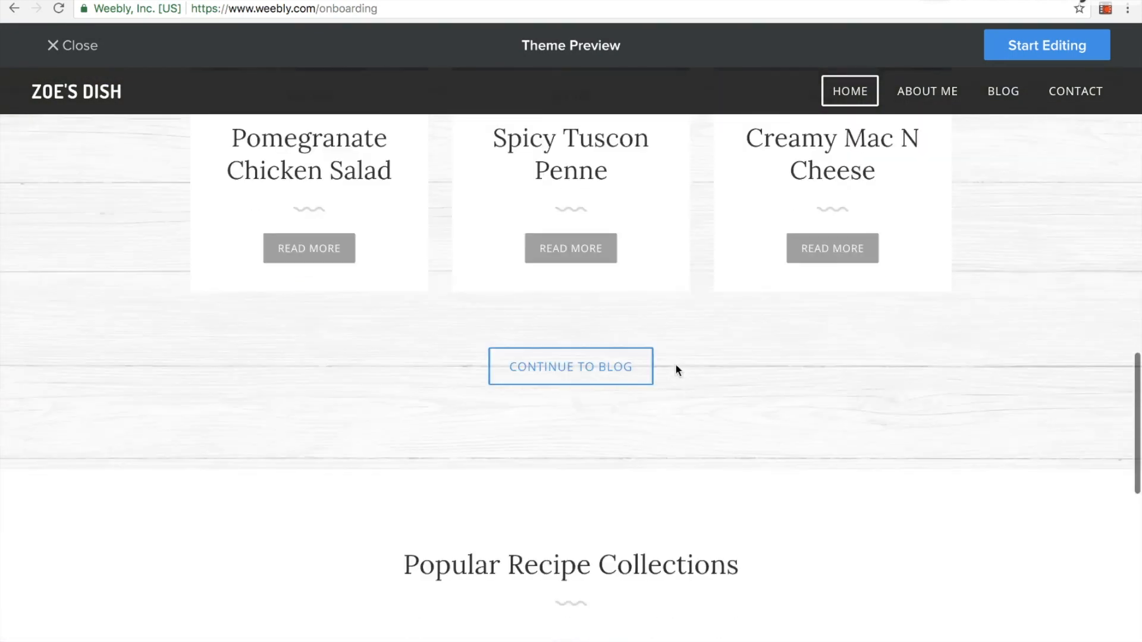
pyautogui.scroll(-12, 675, 368)
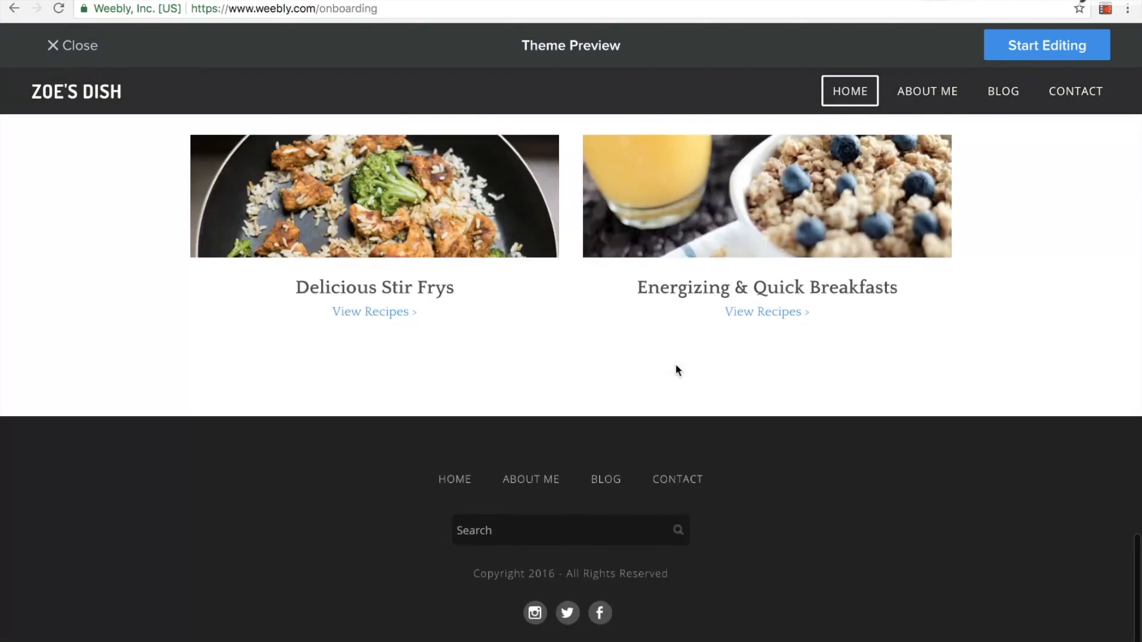
pyautogui.scroll(20, 675, 365)
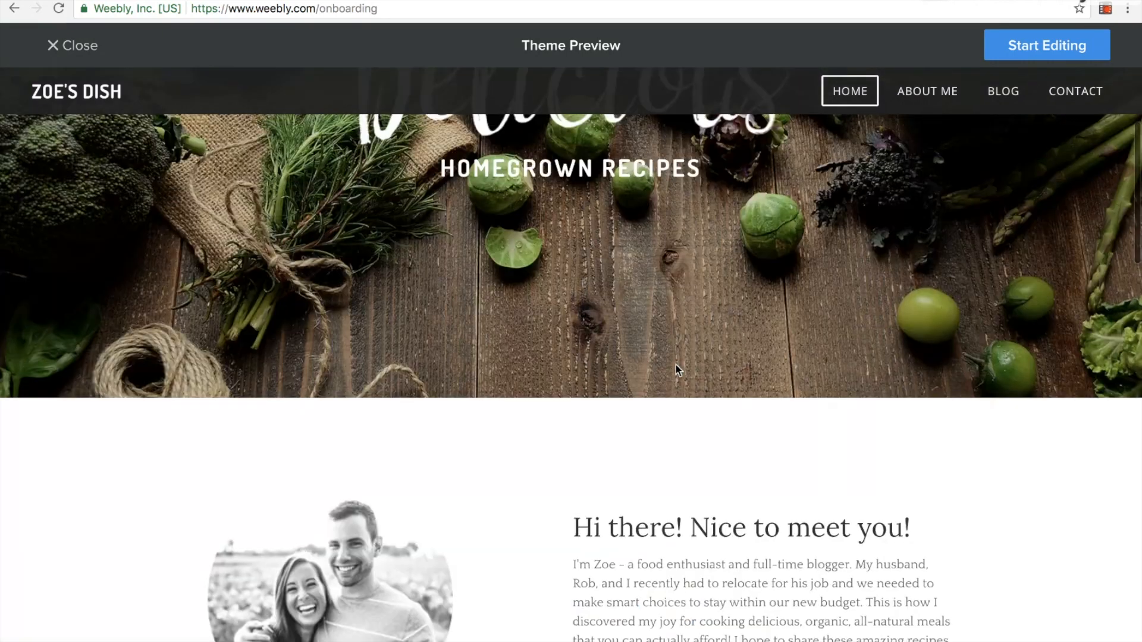
pyautogui.scroll(4, 677, 368)
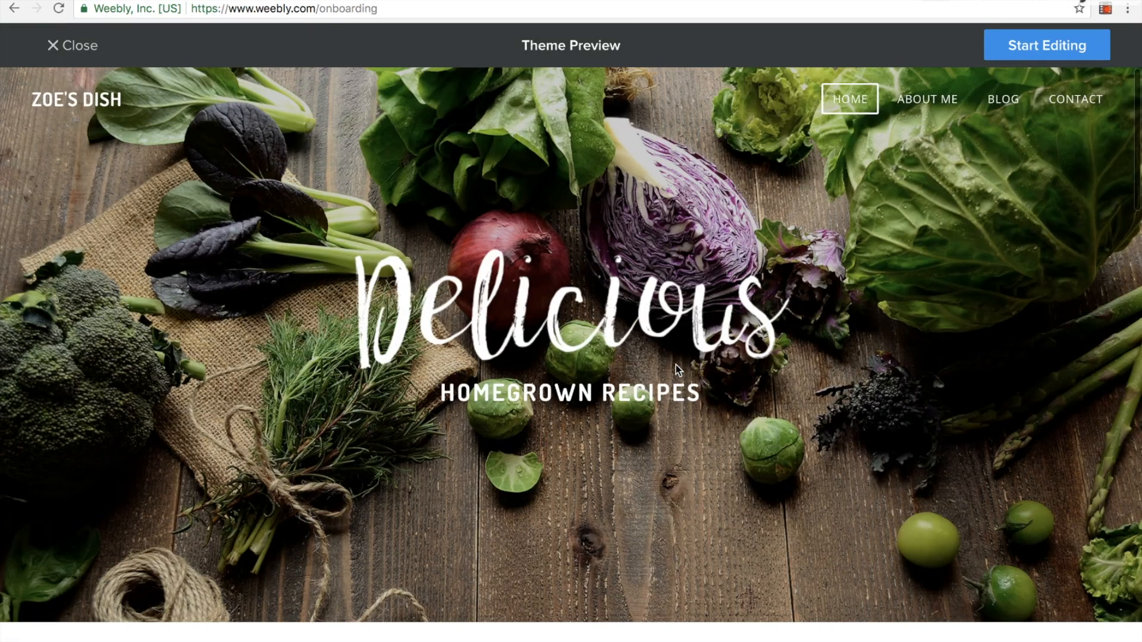
pyautogui.click(1040, 58)
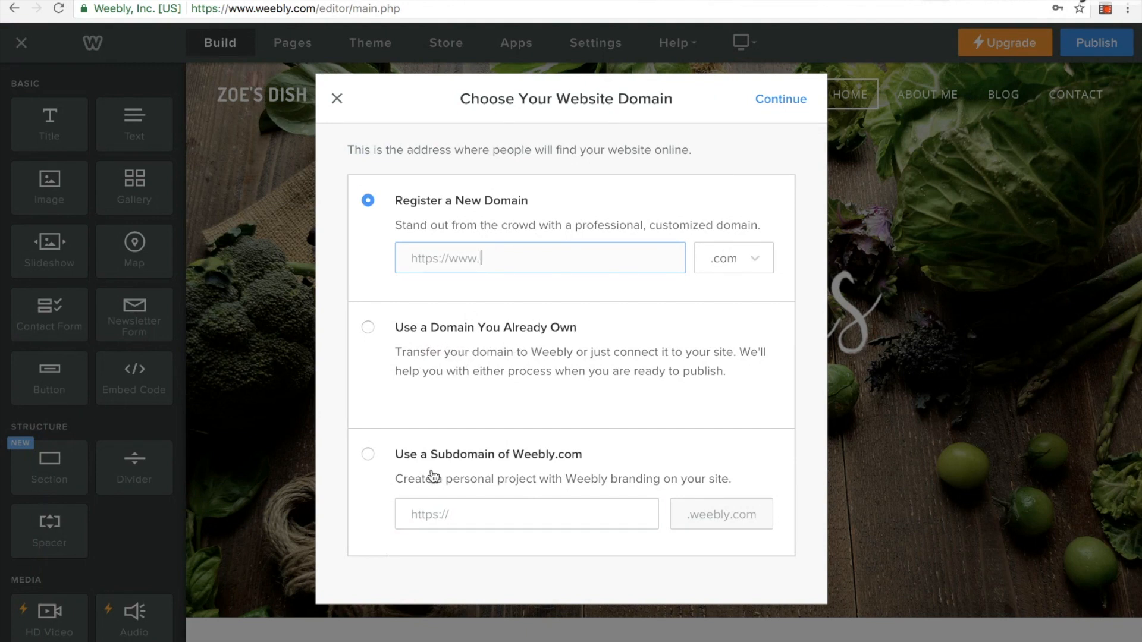
# Choose a Weebly.com subdomain as the site address, made of the teacher's surname followed by class2018, and continue
pyautogui.click(368, 454)
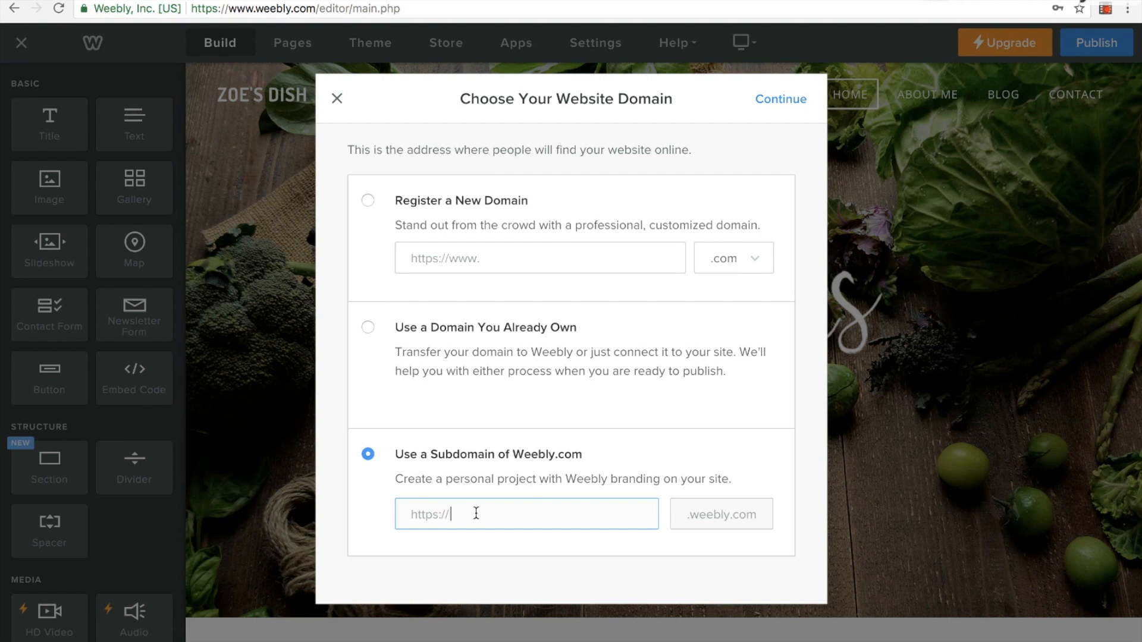
pyautogui.write('palmer')
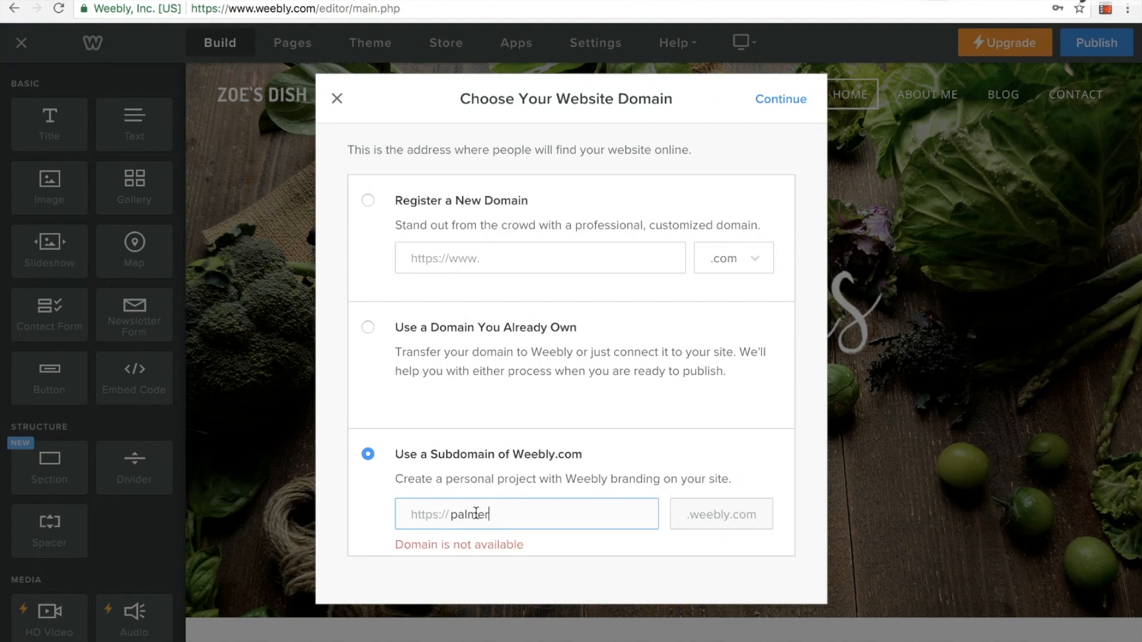
pyautogui.write('class20')
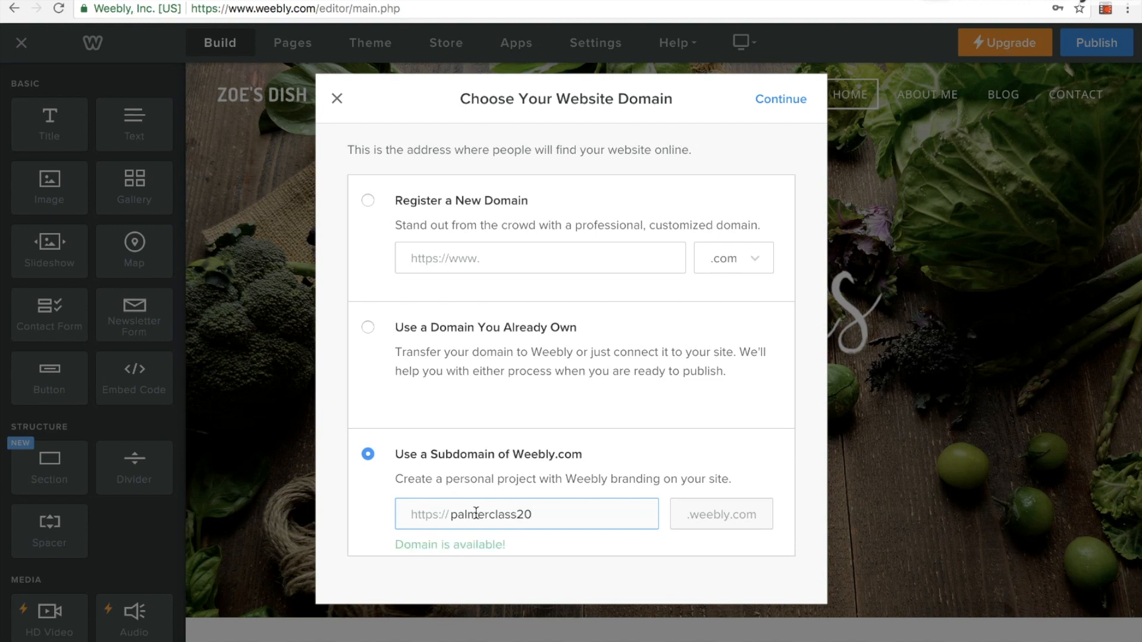
pyautogui.write('18')
pyautogui.click(786, 106)
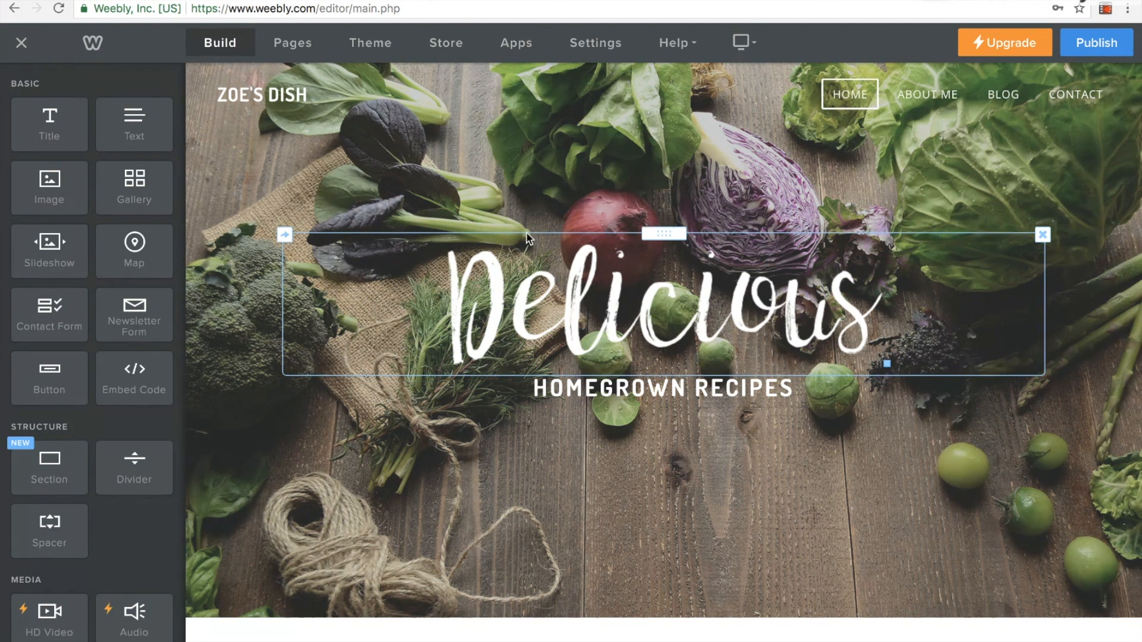
# Delete the Delicious lettering image from the home page header
pyautogui.click(742, 284)
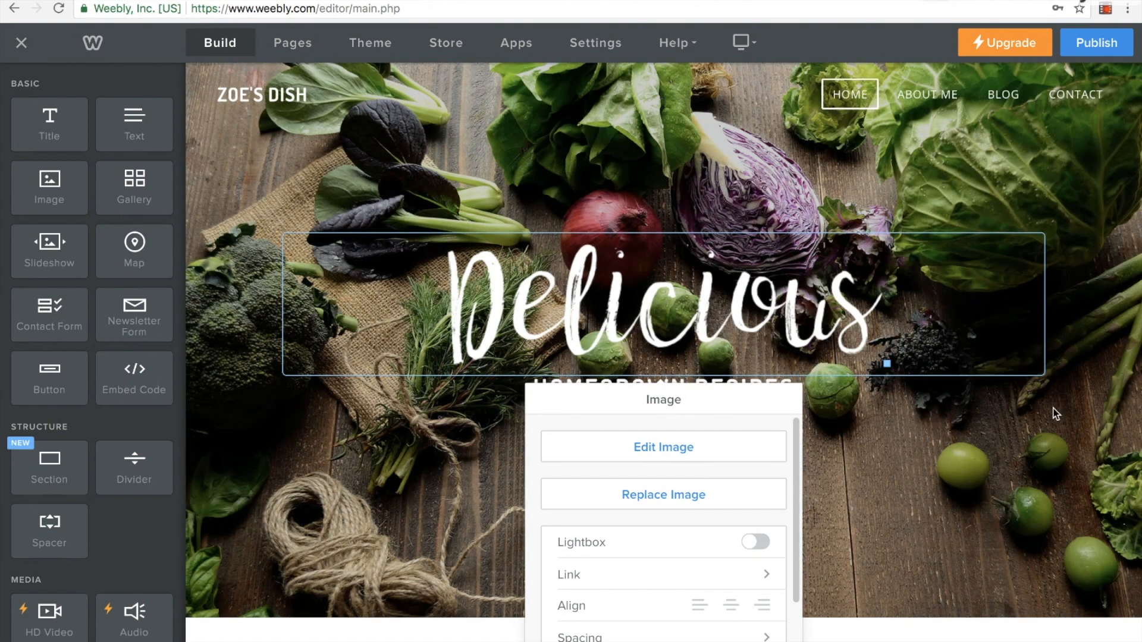
pyautogui.click(1055, 412)
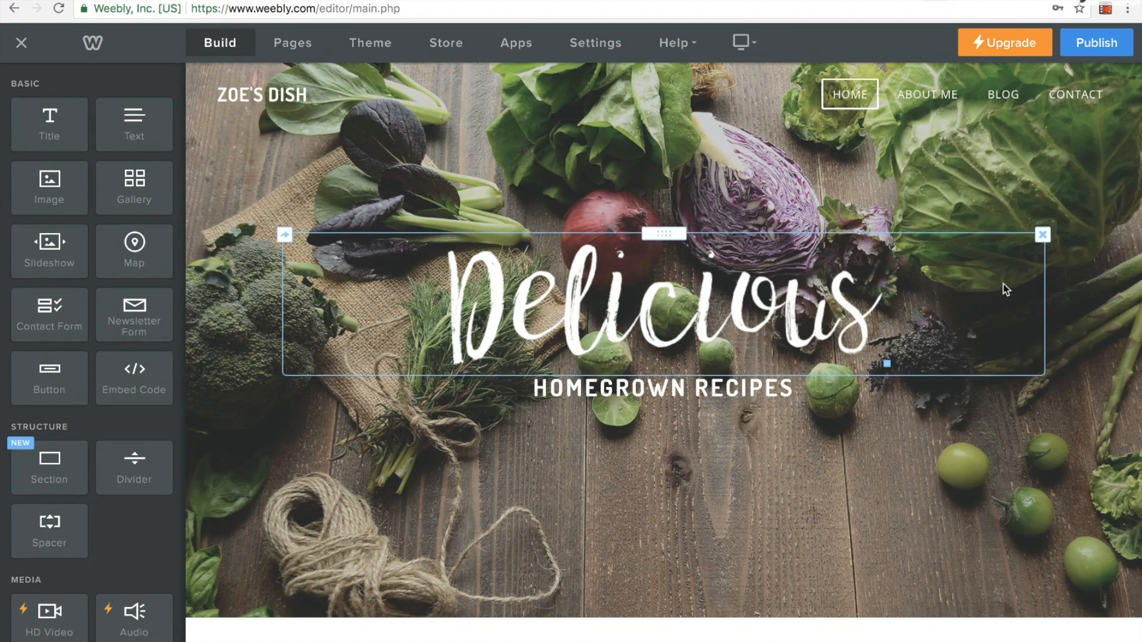
pyautogui.click(1042, 237)
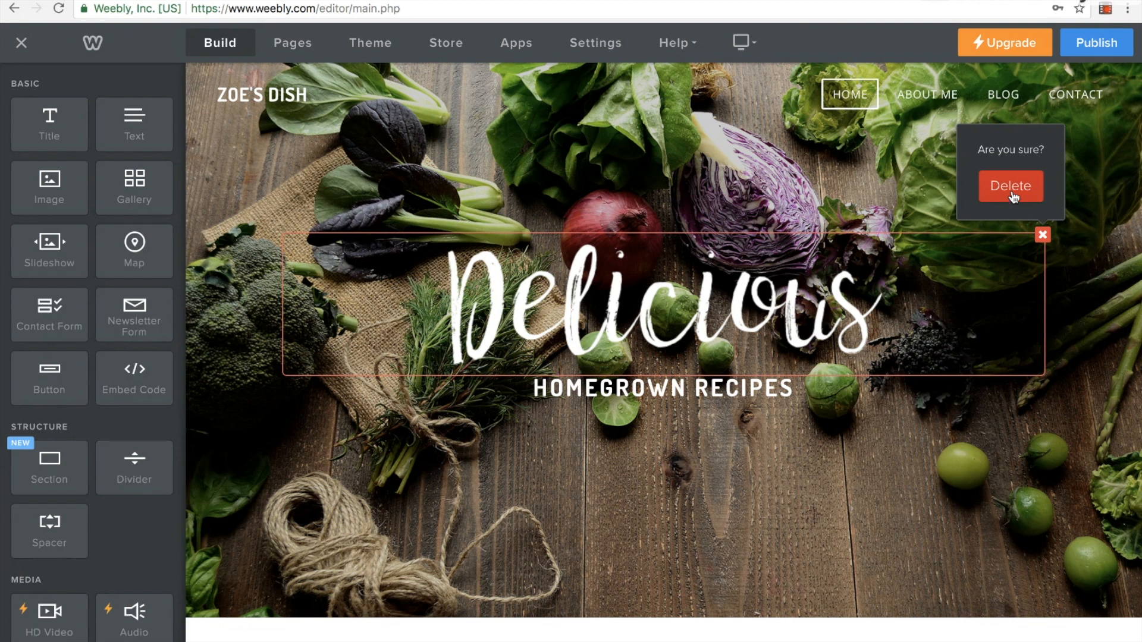
pyautogui.click(1012, 186)
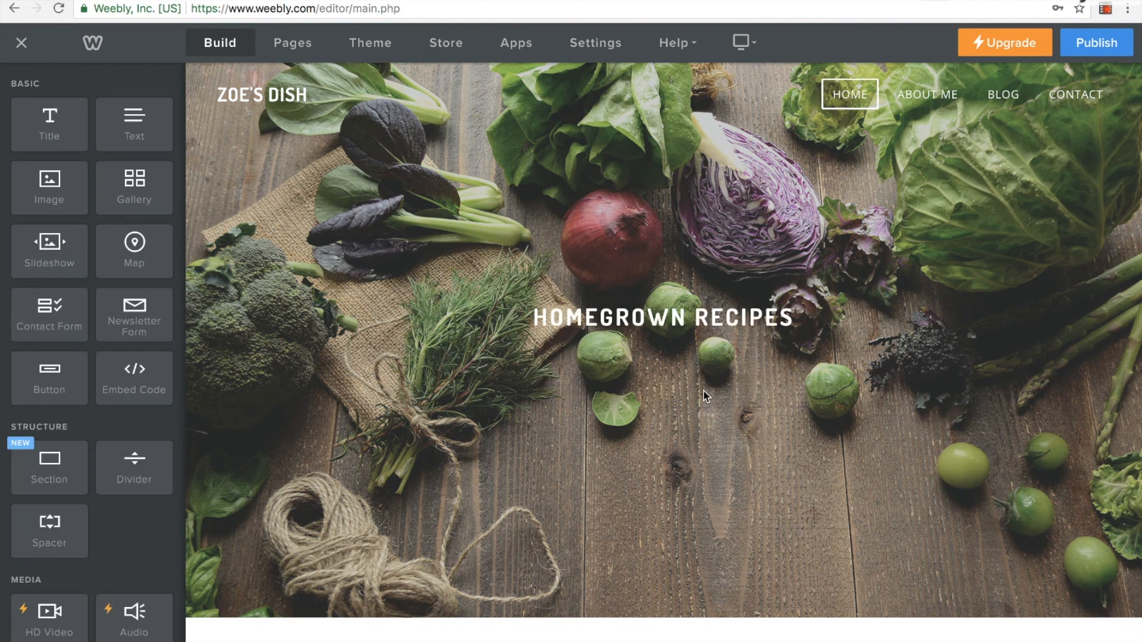
# Replace the Homegrown Recipes headline with WELCOME, the teacher's title and surname in the possessive, and FIRST GRADE CLASS
pyautogui.click(703, 322)
pyautogui.moveTo(794, 317); pyautogui.dragTo(539, 312)
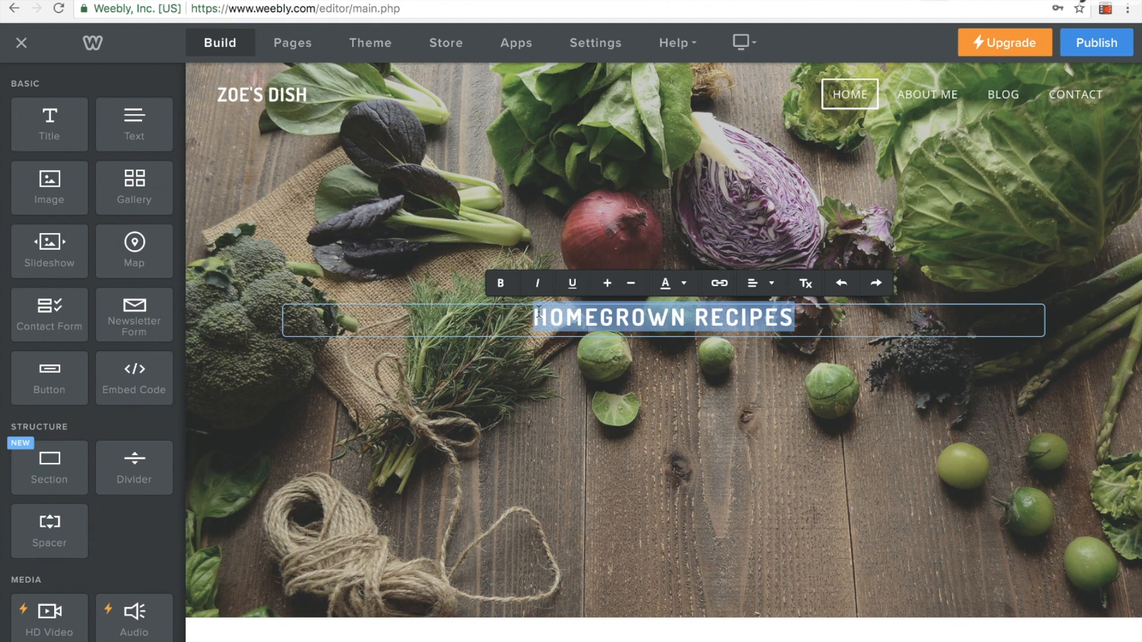
pyautogui.write('WELCOME 1ST')
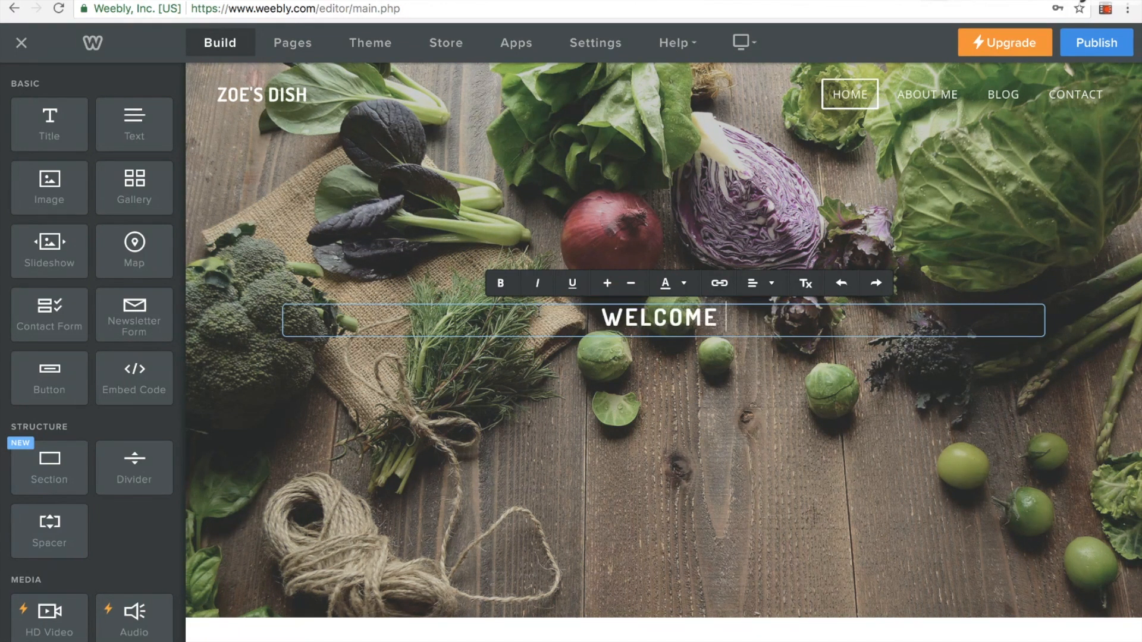
pyautogui.press('BackSpace')
pyautogui.press('BackSpace')
pyautogui.press('BackSpace')
pyautogui.write('MS.')
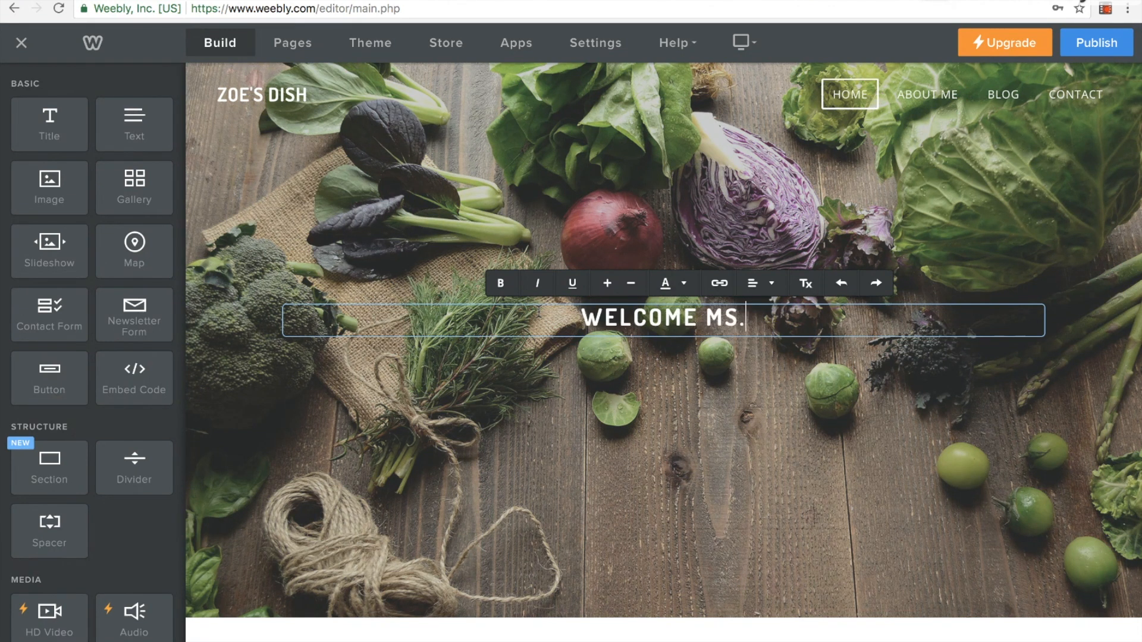
pyautogui.write(" PALMER'S ")
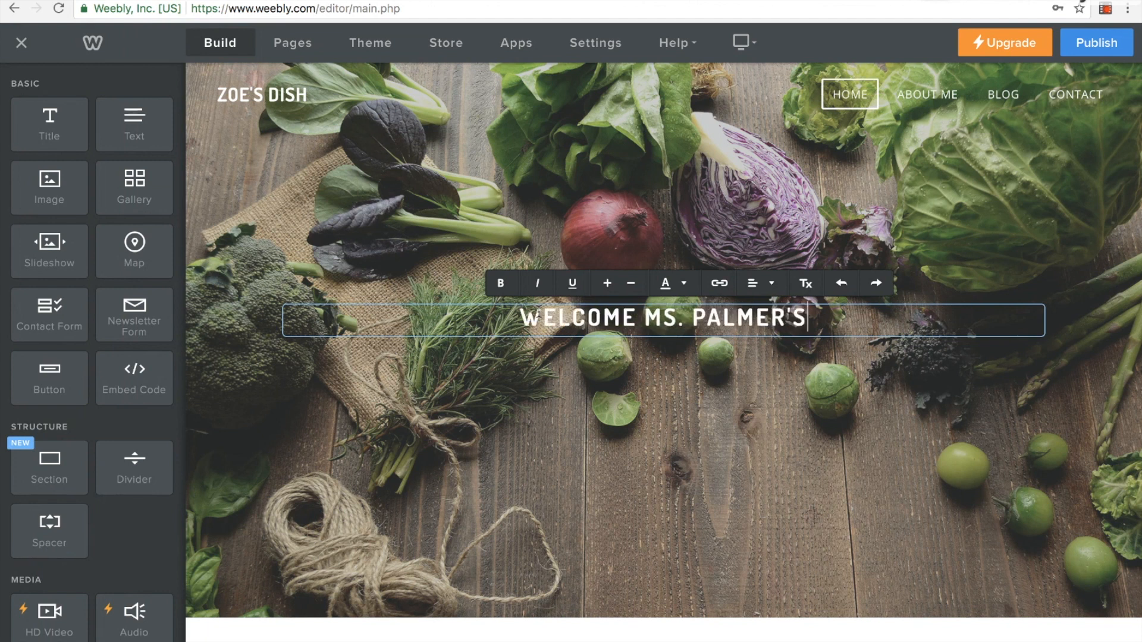
pyautogui.write('FIRS')
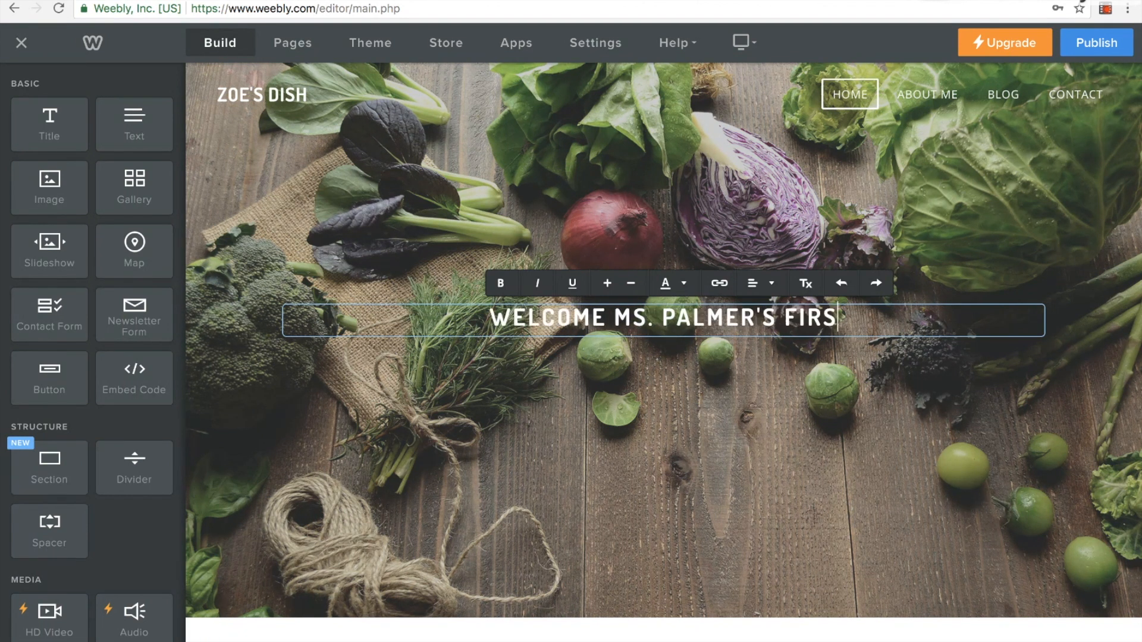
pyautogui.write('T GRADE CLASS')
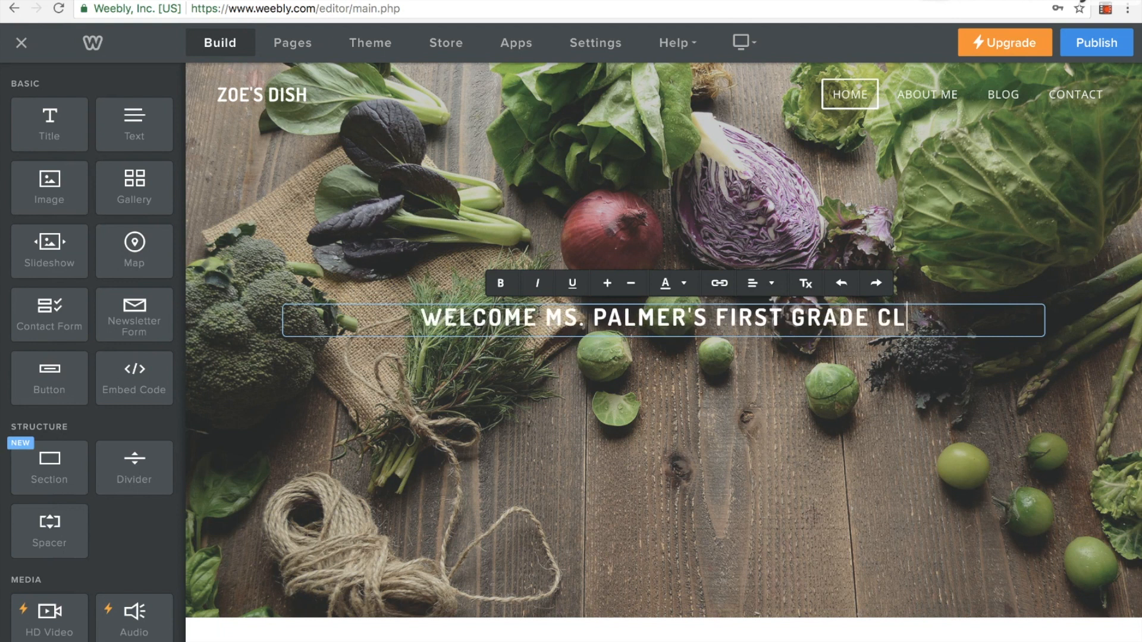
# Break the home page headline after WELCOME so the teacher's name and FIRST GRADE CLASS form a second line
pyautogui.press('Left')
pyautogui.press('Left')
pyautogui.press('Left')
pyautogui.press('Left')
pyautogui.press('Left')
pyautogui.press('Left')
pyautogui.press('Left')
pyautogui.press('Left')
pyautogui.press('Left')
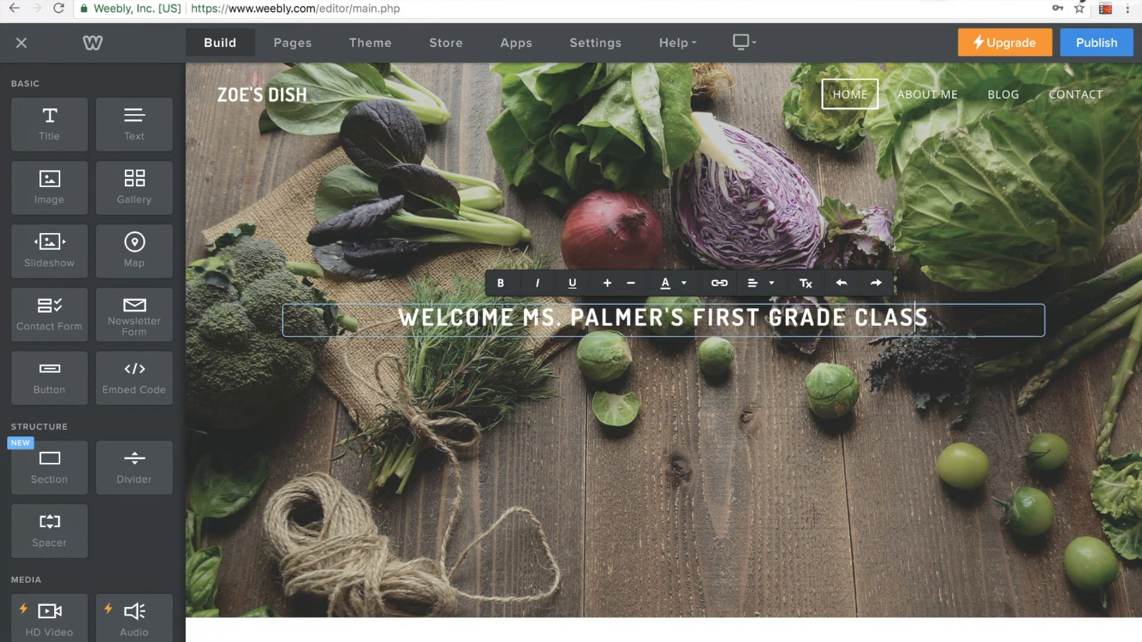
pyautogui.click(527, 313)
pyautogui.press('Return')
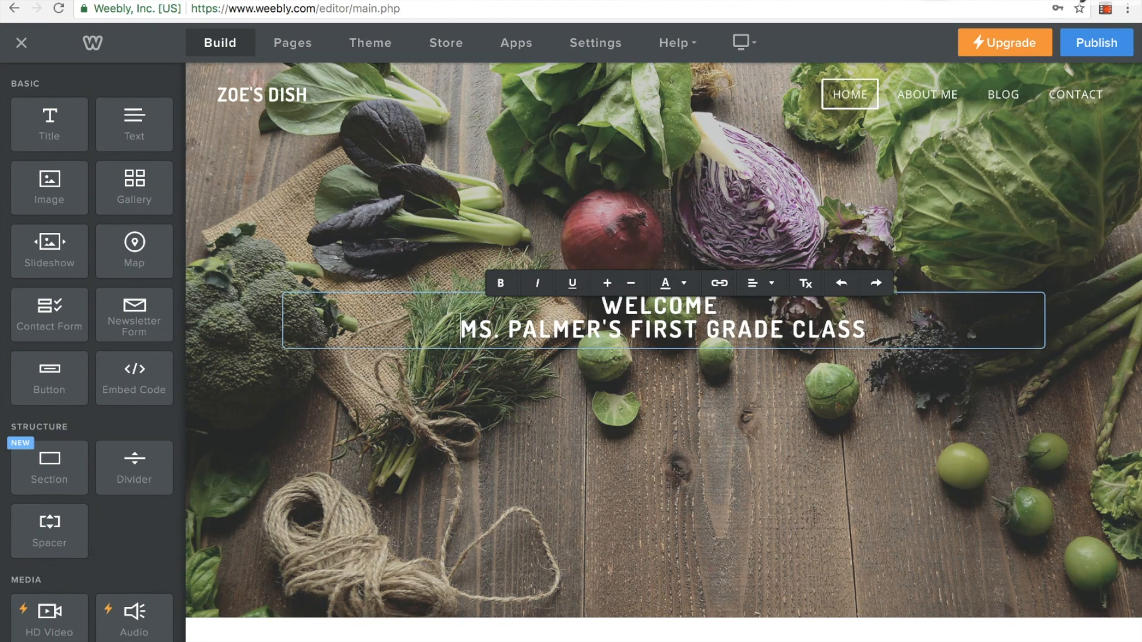
# Colour both lines of the headline dark red and change them to light orange
pyautogui.moveTo(868, 331); pyautogui.dragTo(566, 309)
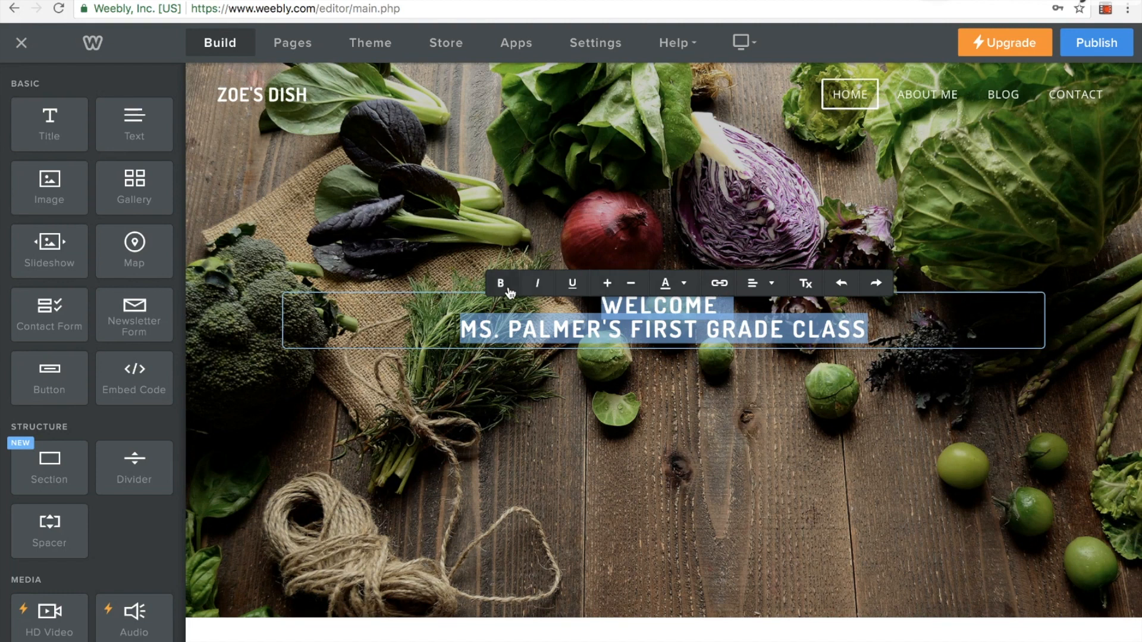
pyautogui.click(684, 284)
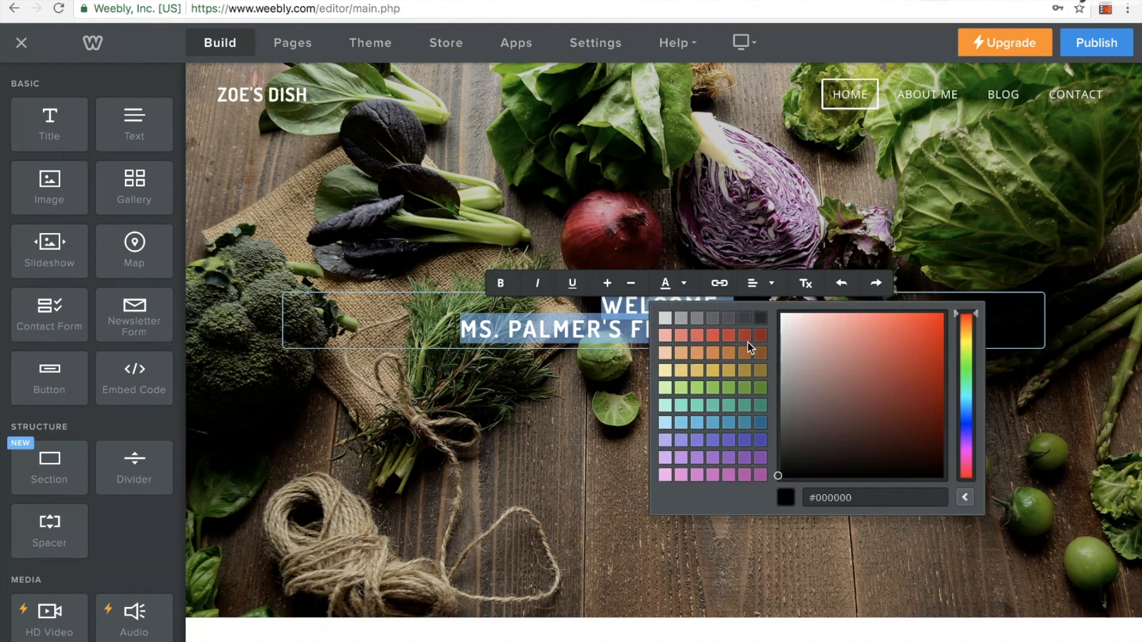
pyautogui.click(746, 338)
pyautogui.click(684, 284)
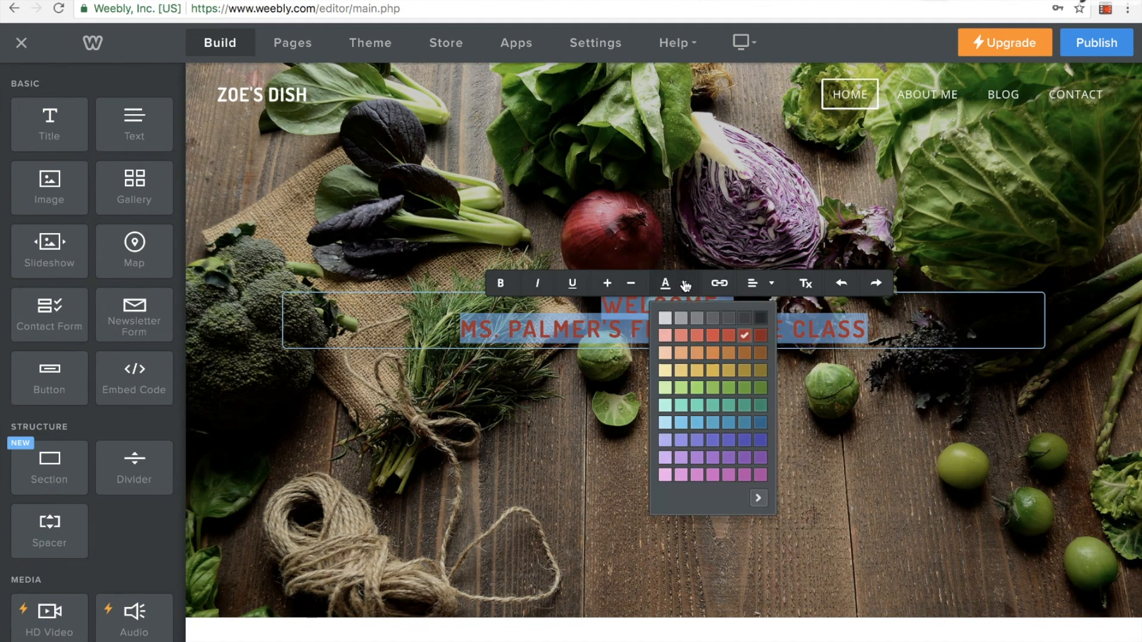
pyautogui.click(683, 352)
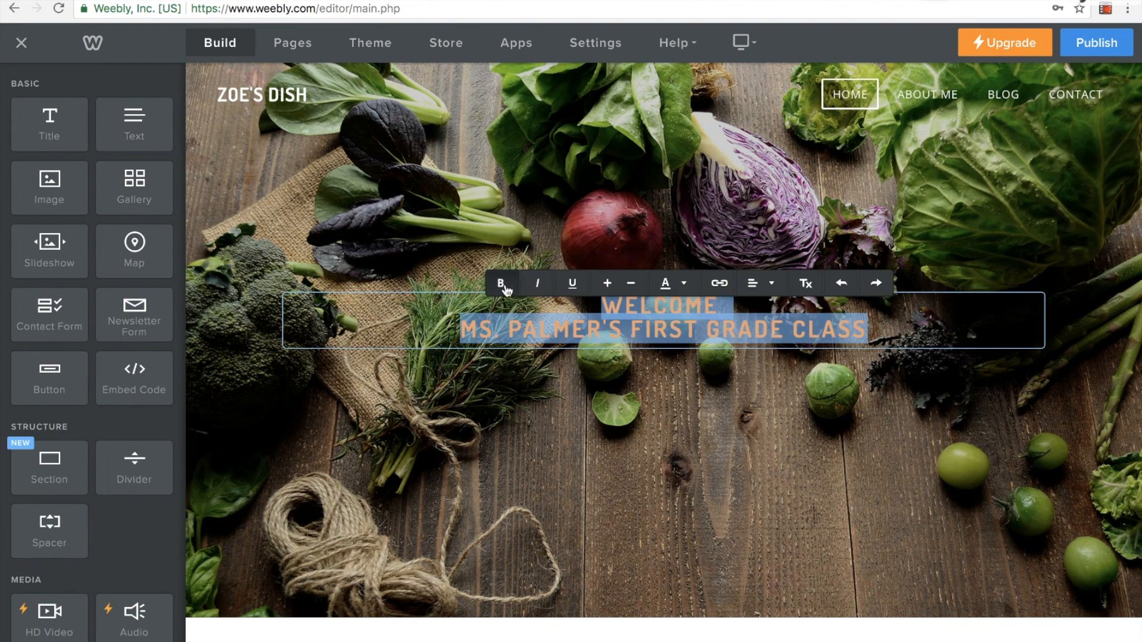
# Try a larger text size for the headline, reduce it again and leave the text's alignment as it is
pyautogui.click(607, 283)
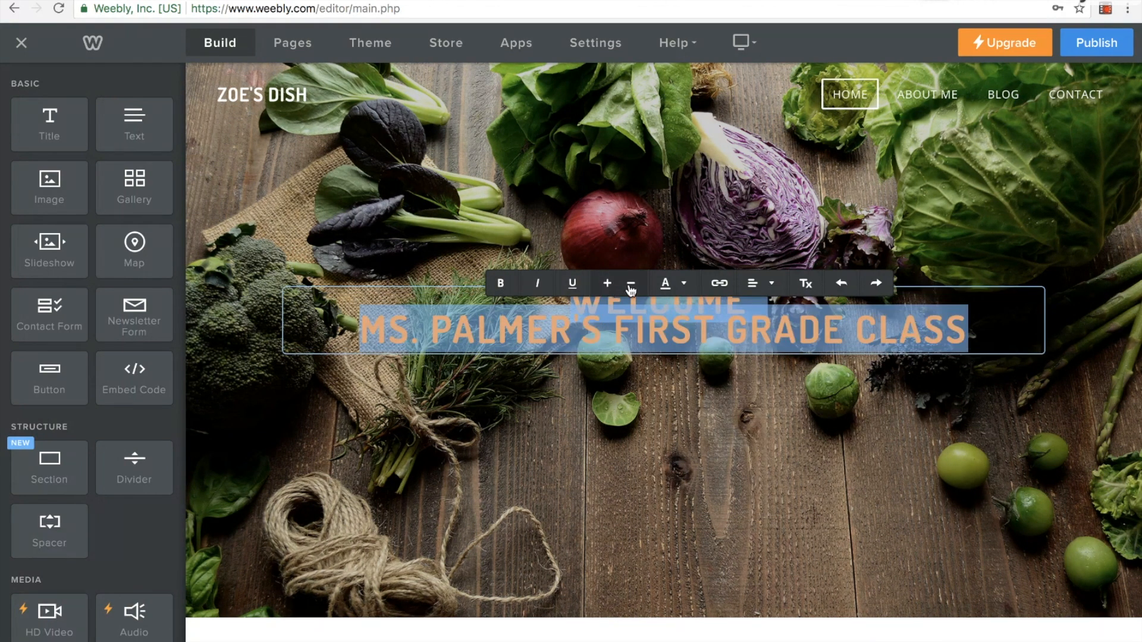
pyautogui.click(630, 284)
pyautogui.click(687, 329)
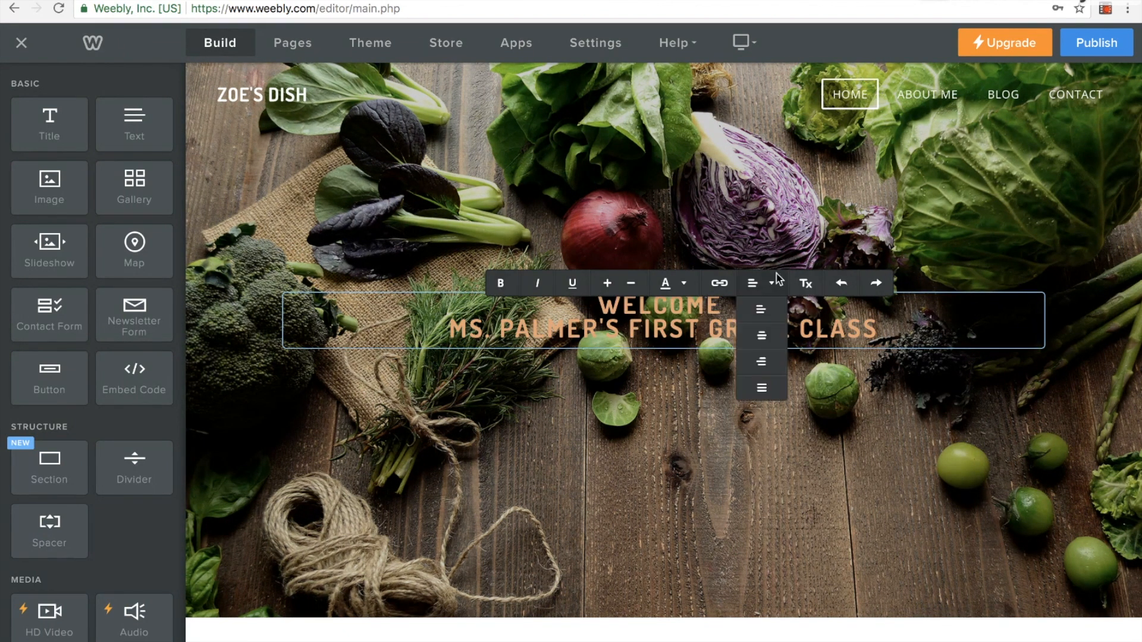
pyautogui.click(966, 405)
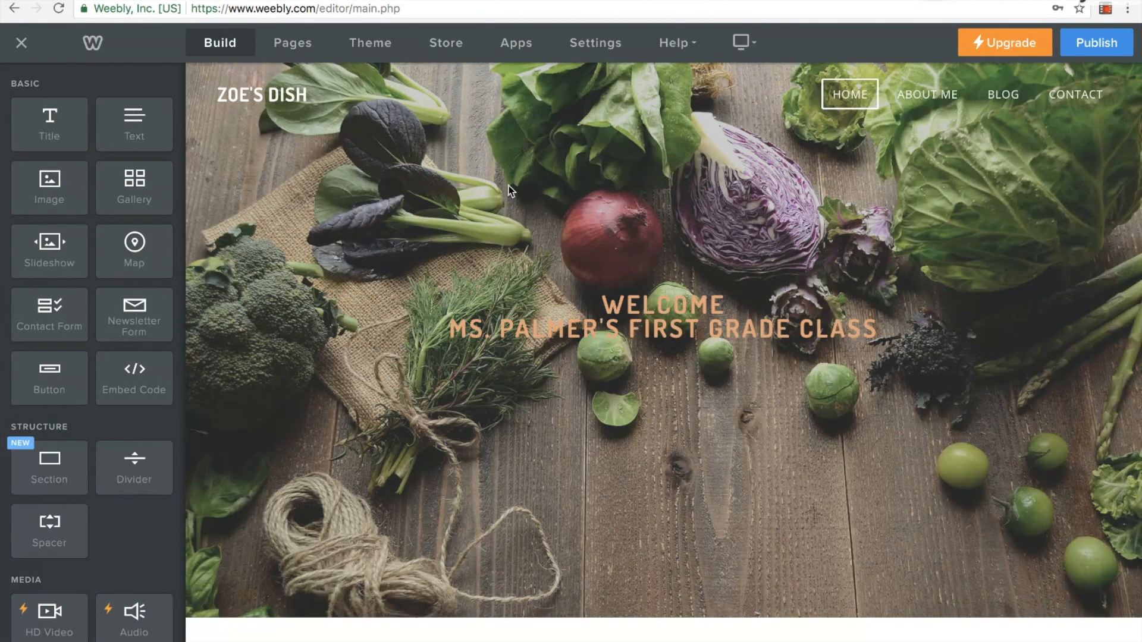
# Replace the header's vegetable background with an uploaded classroom photo, shift the photo slightly downward and save it
pyautogui.moveTo(509, 185)
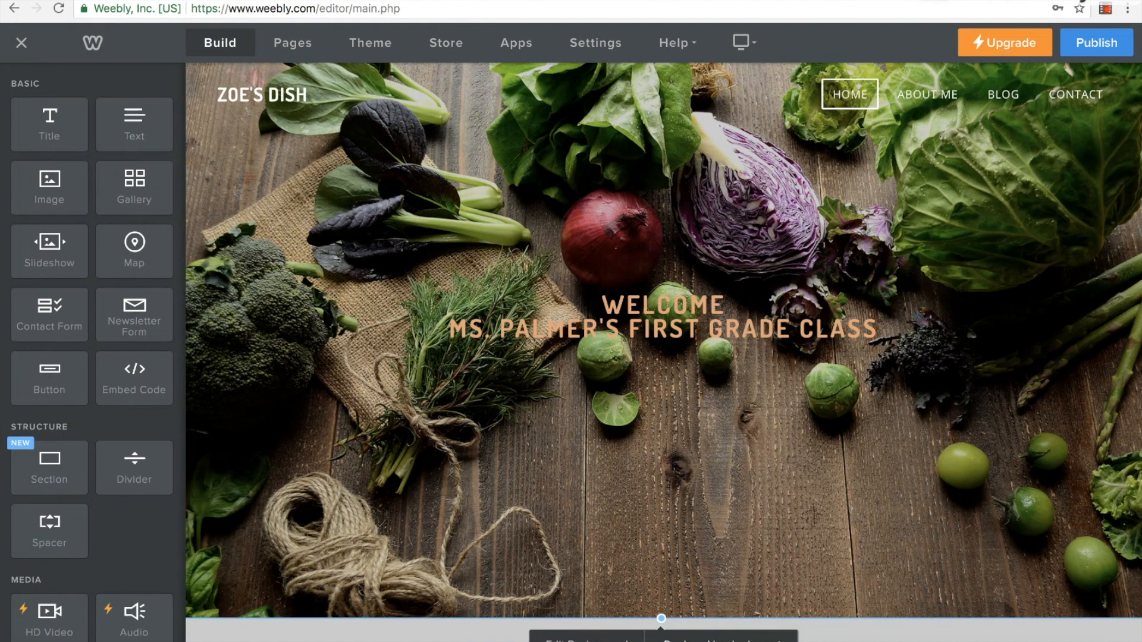
pyautogui.click(586, 639)
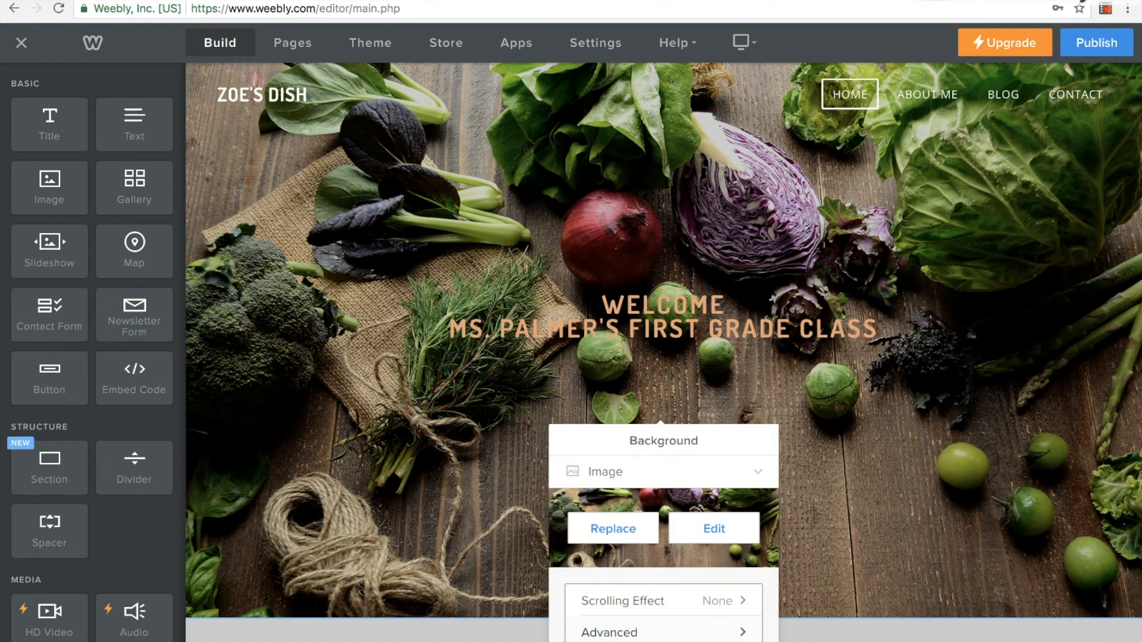
pyautogui.click(610, 530)
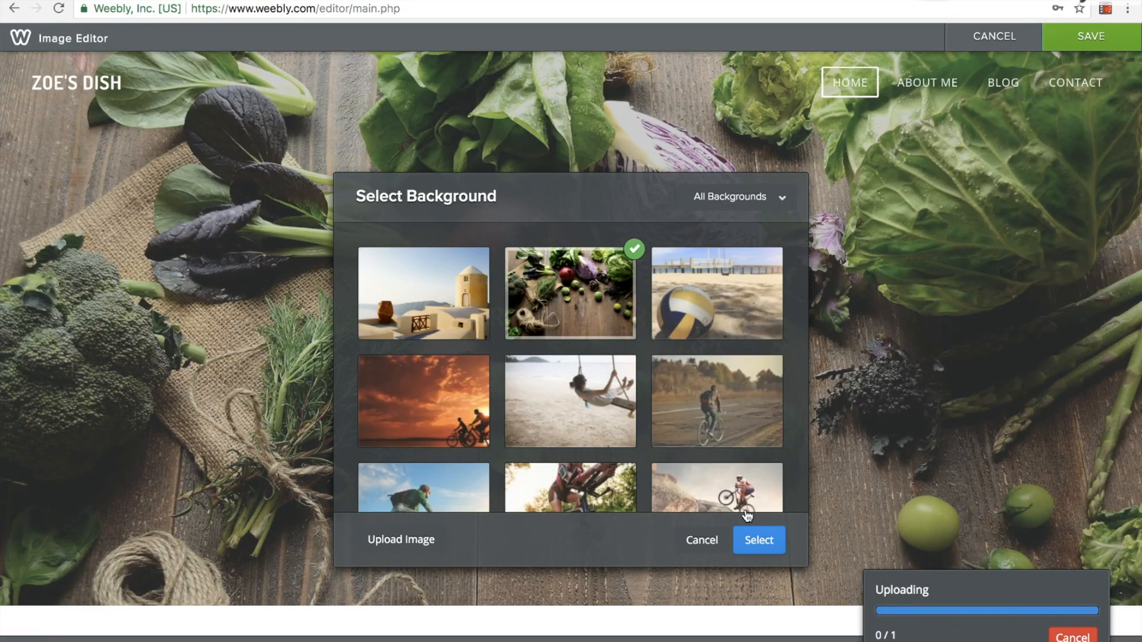
pyautogui.click(754, 536)
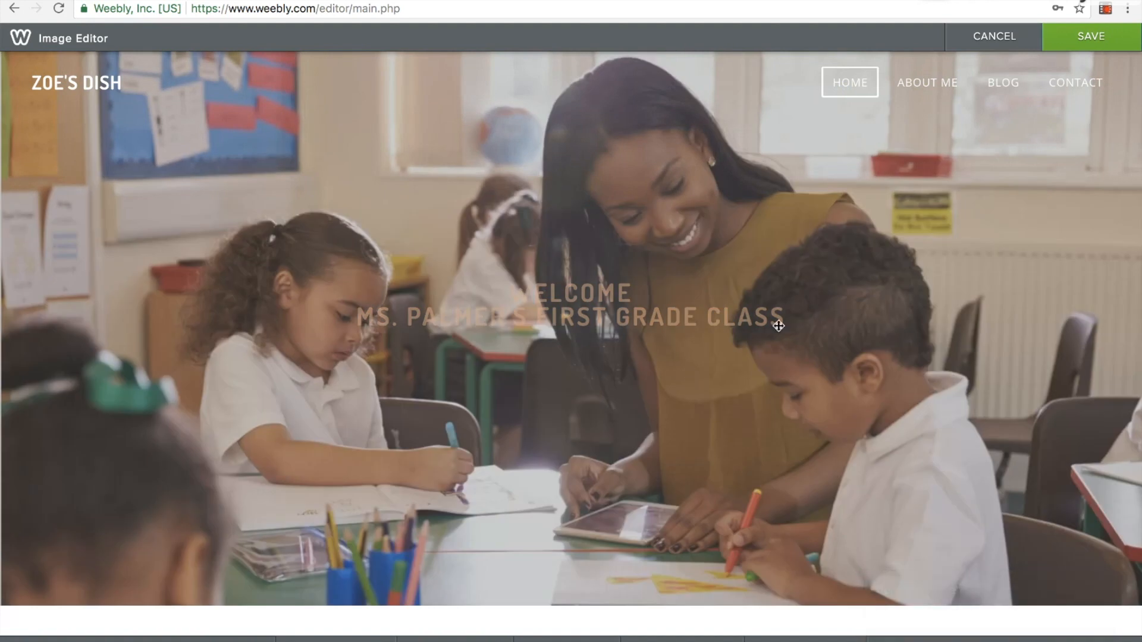
pyautogui.moveTo(647, 299); pyautogui.dragTo(669, 357)
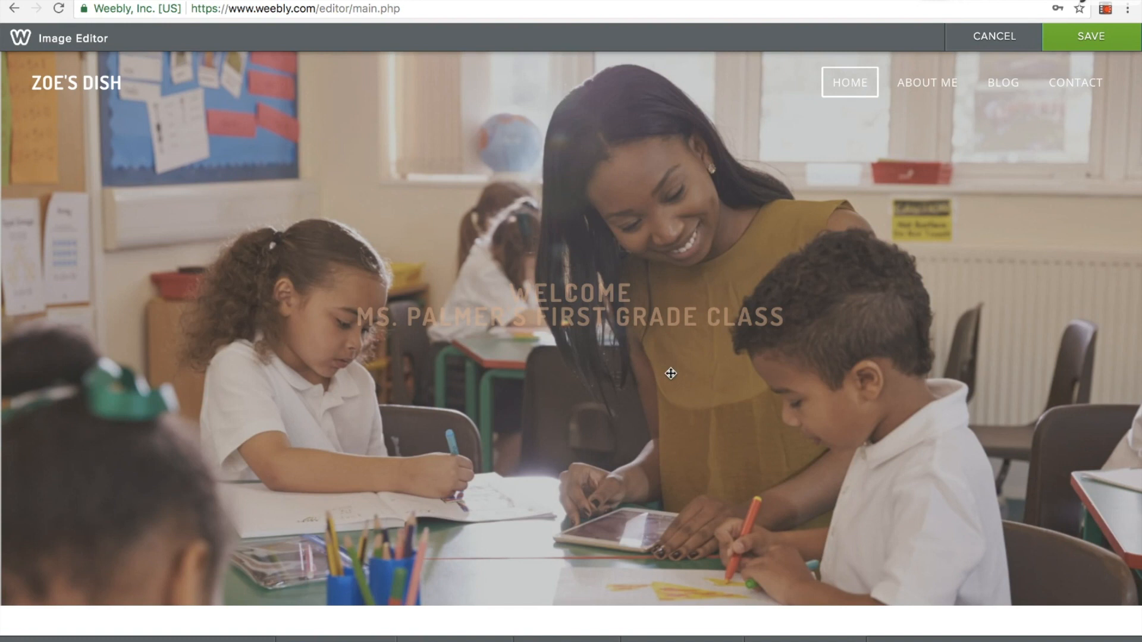
pyautogui.click(1090, 46)
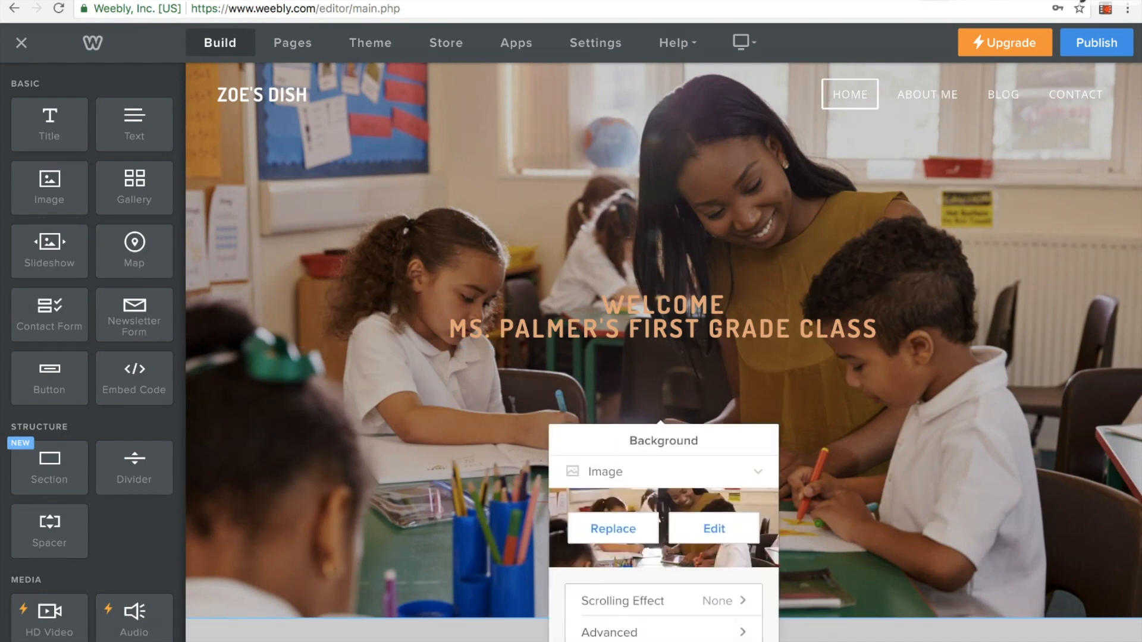
# Browse the stock background images offered for the header and return to the page with the classroom photo kept
pyautogui.click(613, 527)
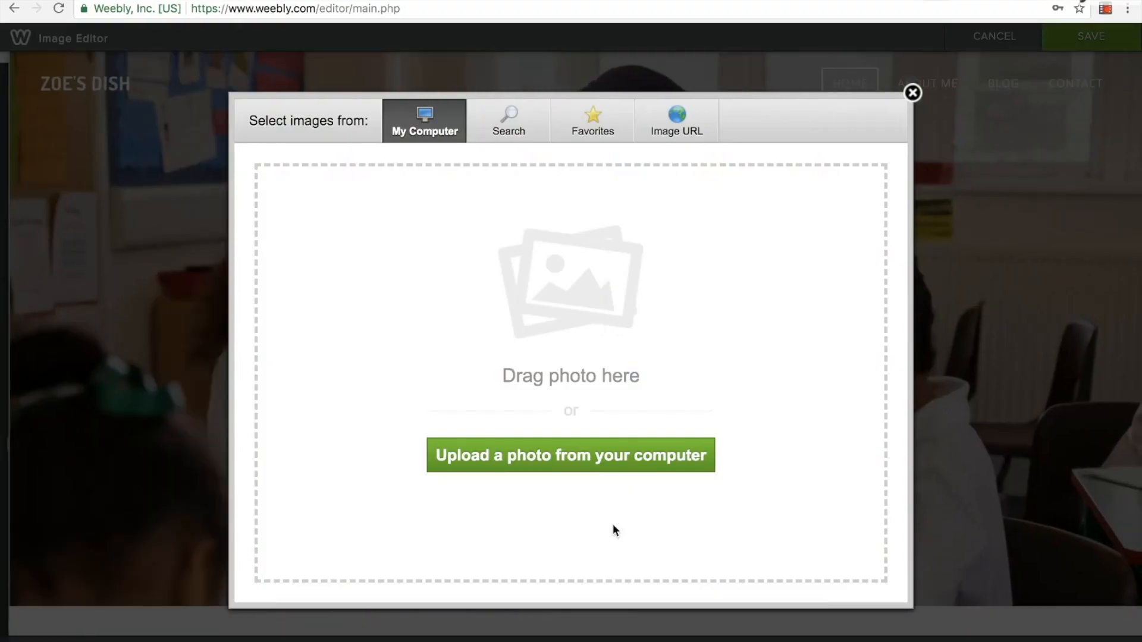
pyautogui.click(911, 94)
pyautogui.scroll(-2, 508, 306)
pyautogui.scroll(-5, 430, 352)
pyautogui.scroll(-10, 430, 352)
pyautogui.scroll(3, 429, 352)
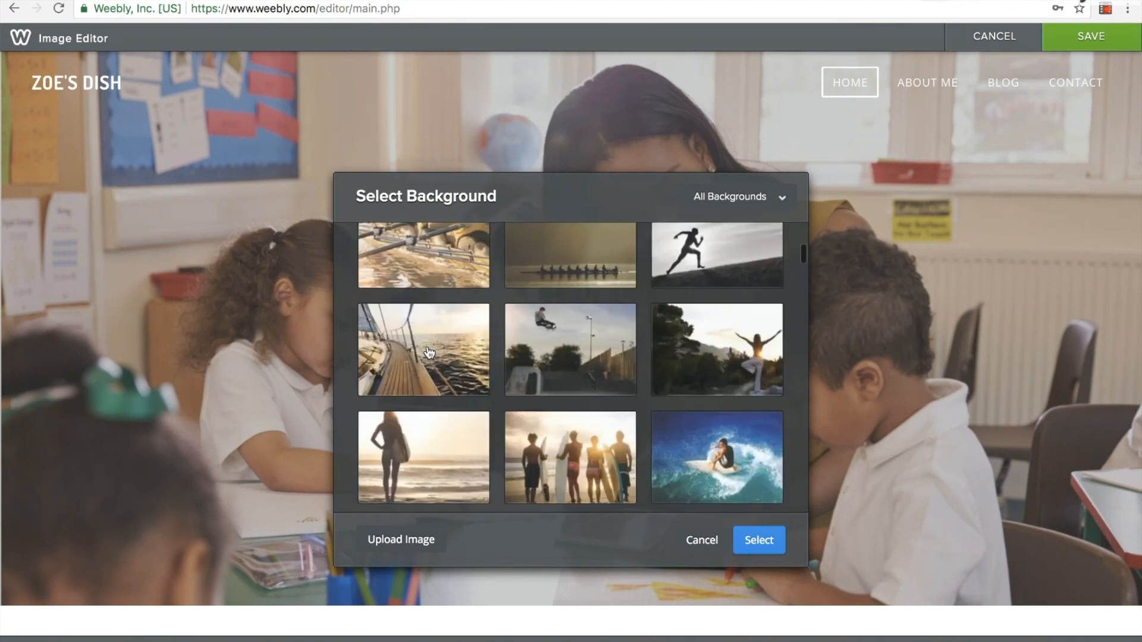
pyautogui.scroll(-3, 429, 352)
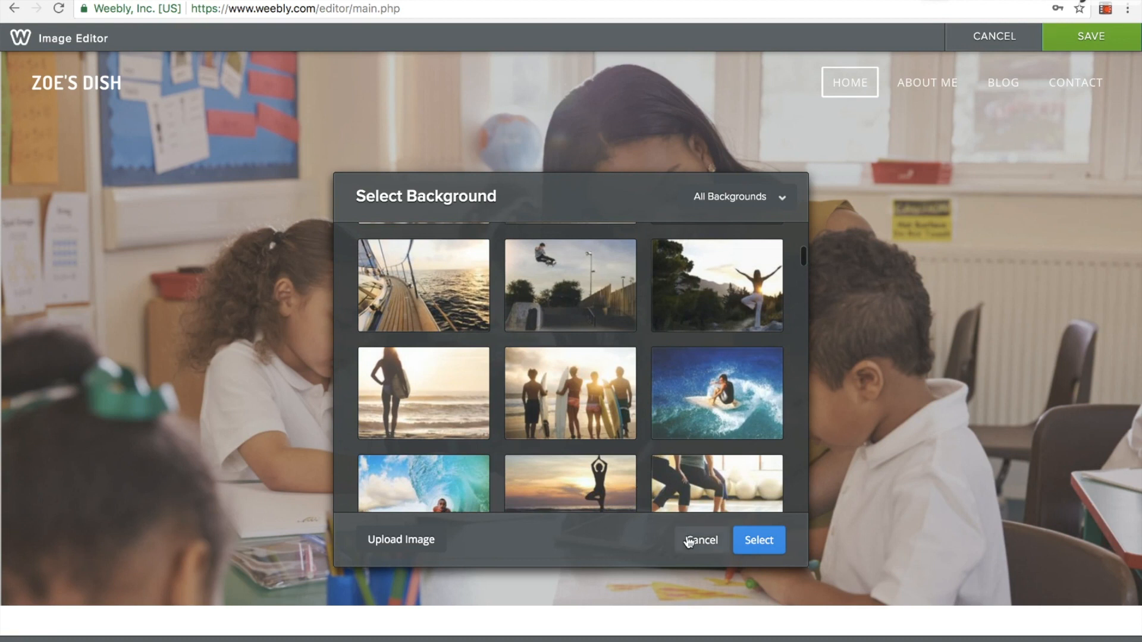
pyautogui.click(689, 541)
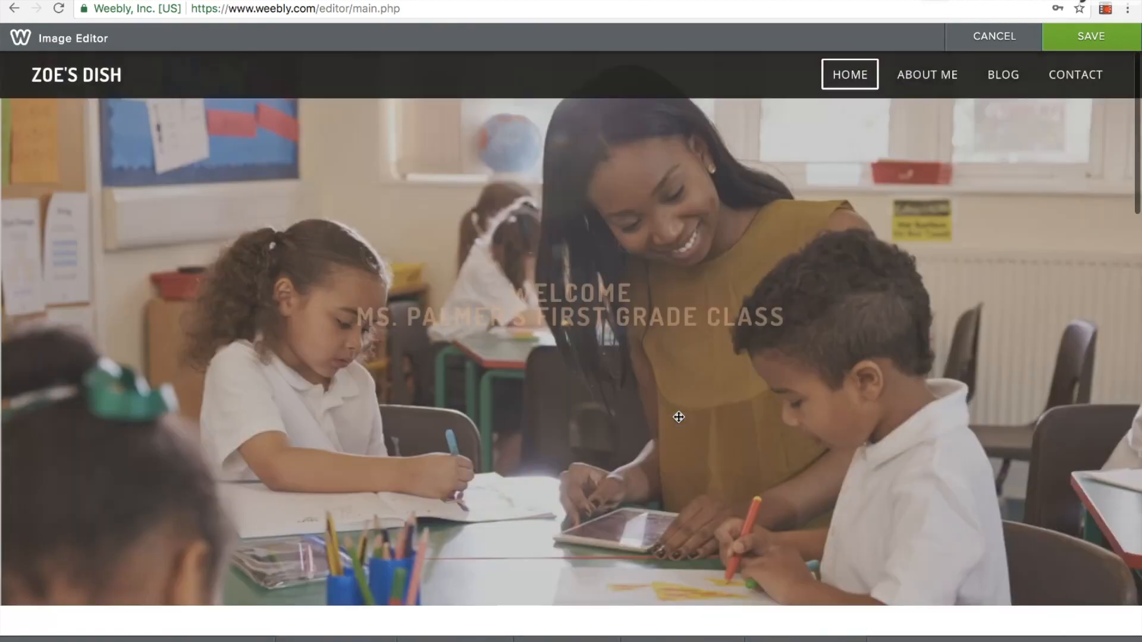
pyautogui.click(1100, 43)
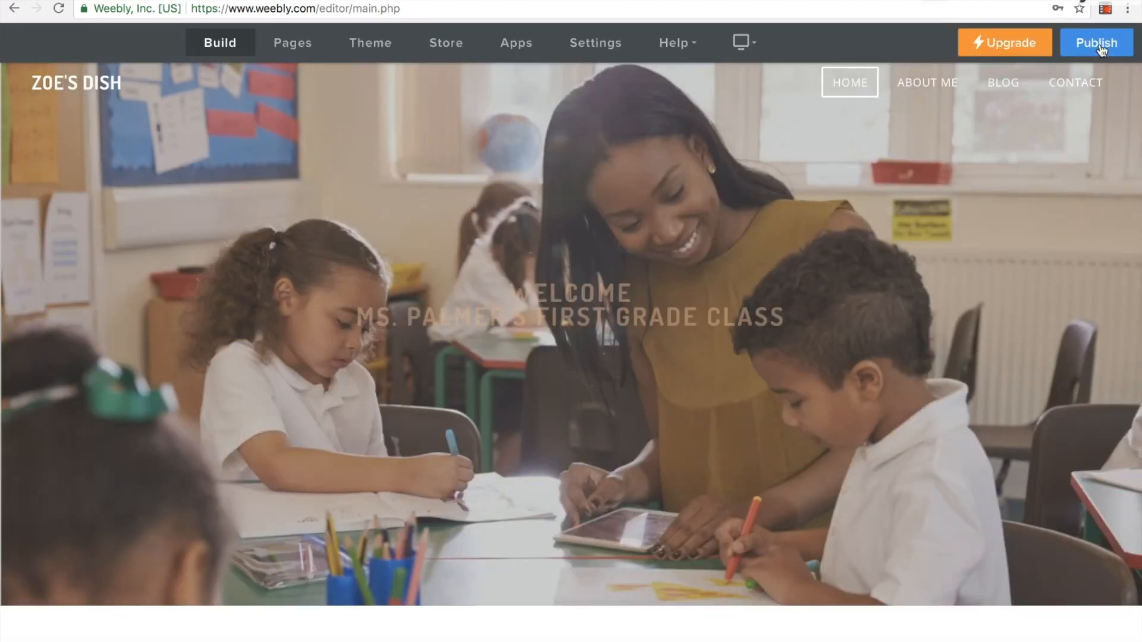
# Enlarge both lines of the headline by one size and recolour them light grey
pyautogui.click(620, 304)
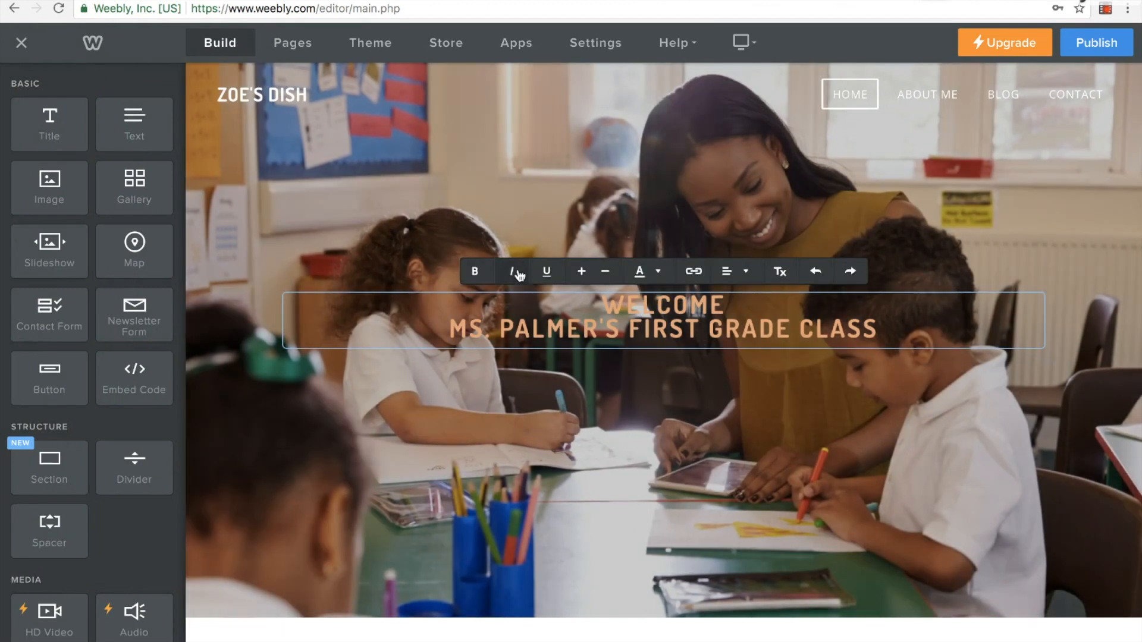
pyautogui.doubleClick(603, 313)
pyautogui.moveTo(603, 312); pyautogui.dragTo(574, 288)
pyautogui.click(581, 271)
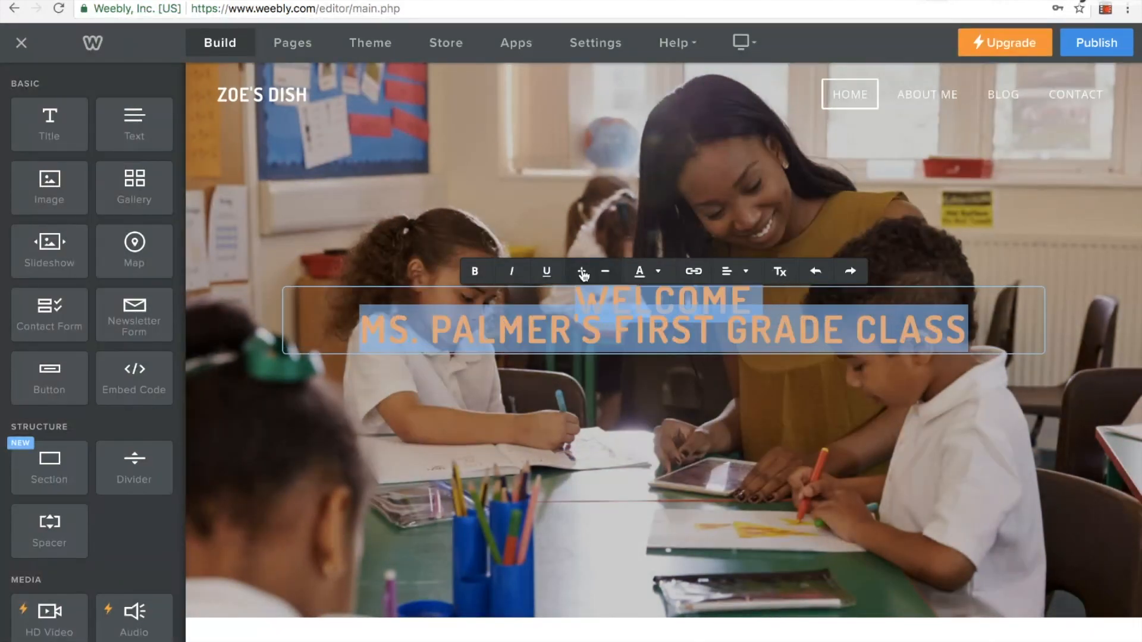
pyautogui.click(641, 272)
pyautogui.click(635, 311)
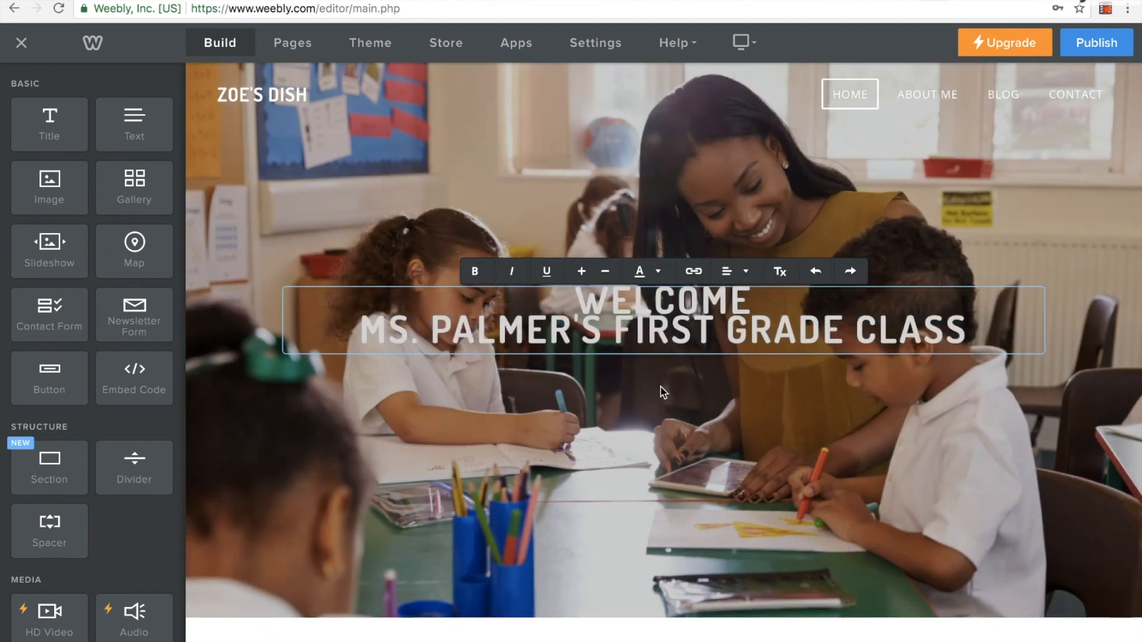
pyautogui.click(663, 390)
pyautogui.click(680, 326)
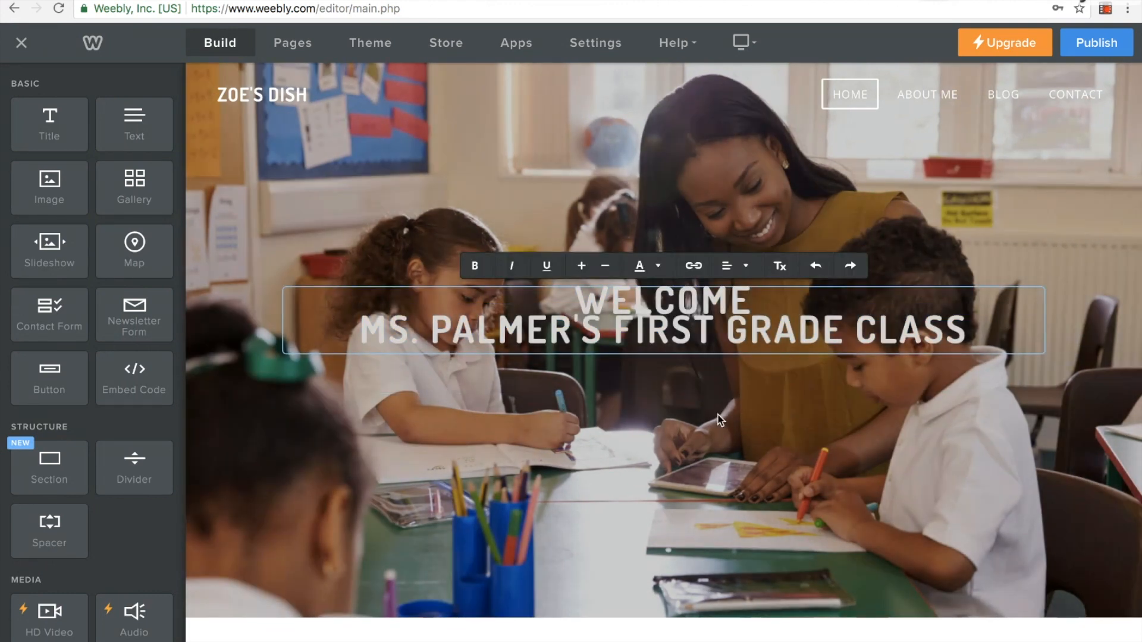
# Review the home page from the header through the introduction and its image options to the recipe collections, and open the About Me page
pyautogui.scroll(-1, 718, 415)
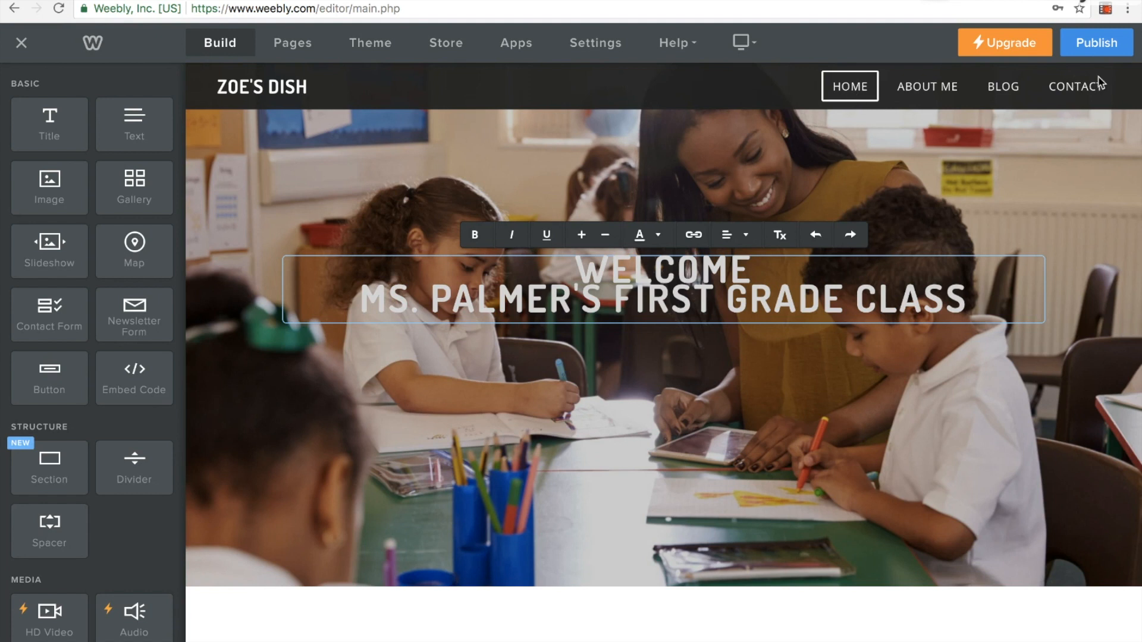
pyautogui.click(861, 92)
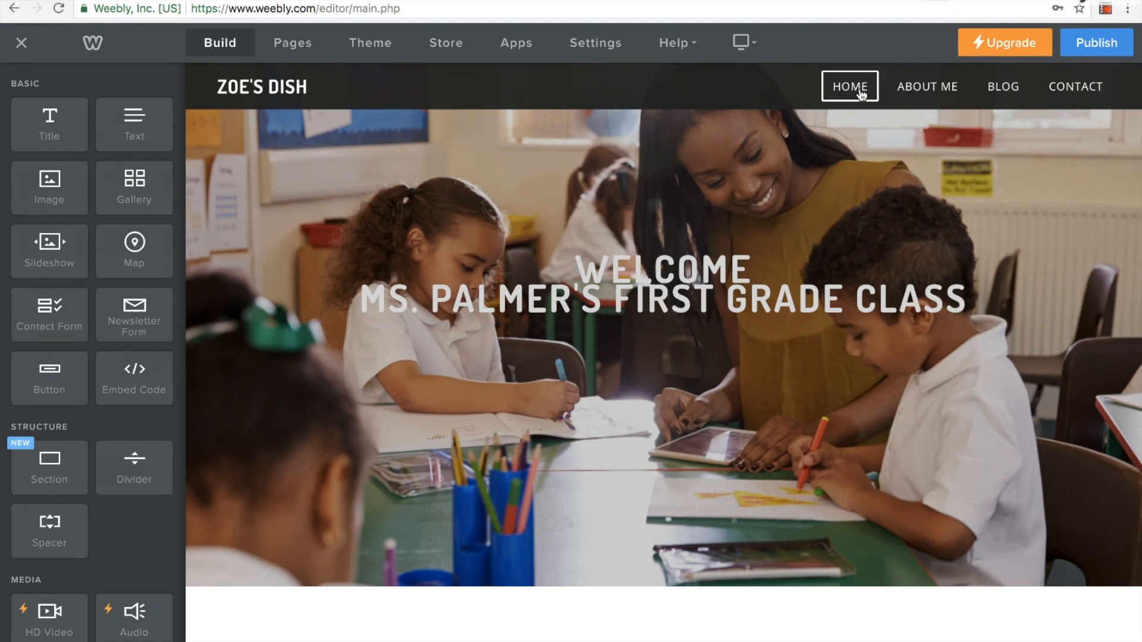
pyautogui.scroll(-3, 754, 357)
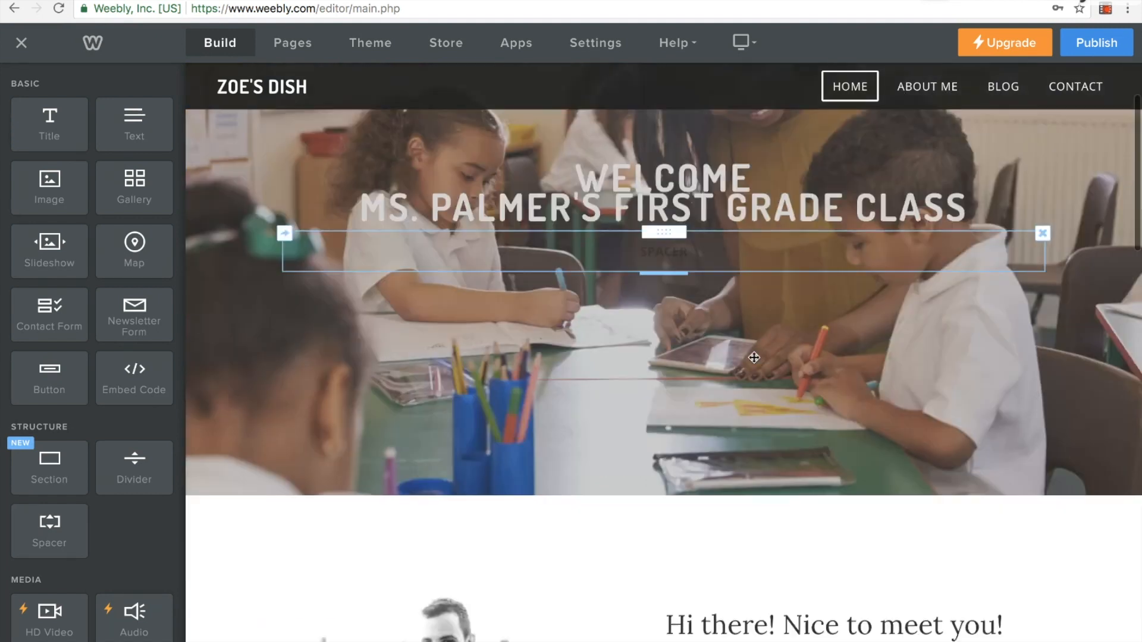
pyautogui.scroll(2, 754, 357)
pyautogui.scroll(-9, 754, 357)
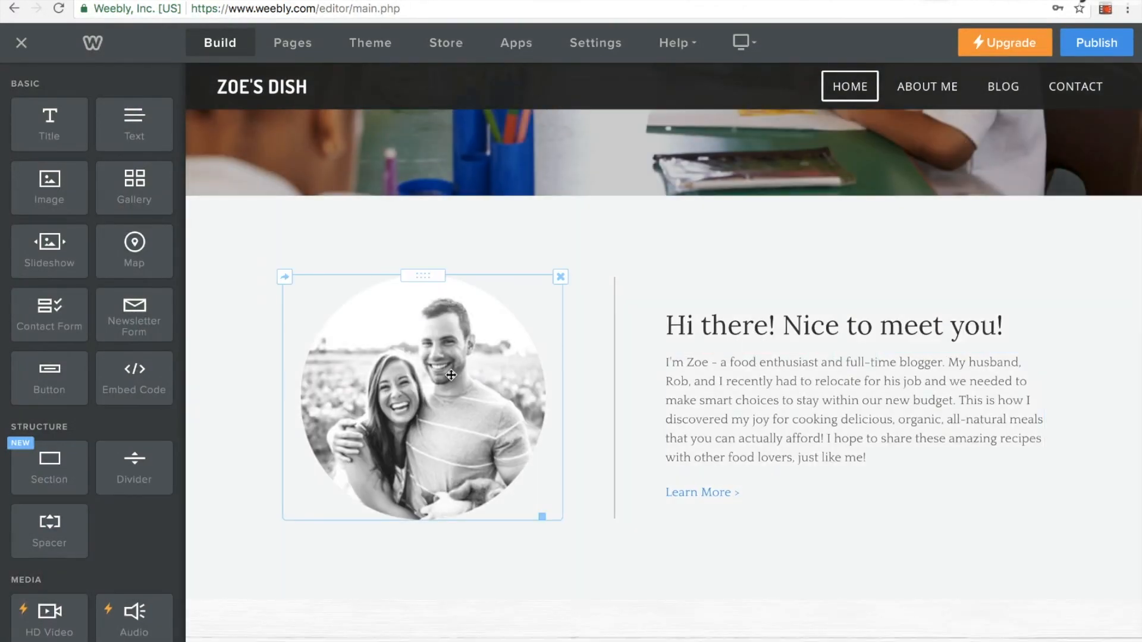
pyautogui.click(538, 345)
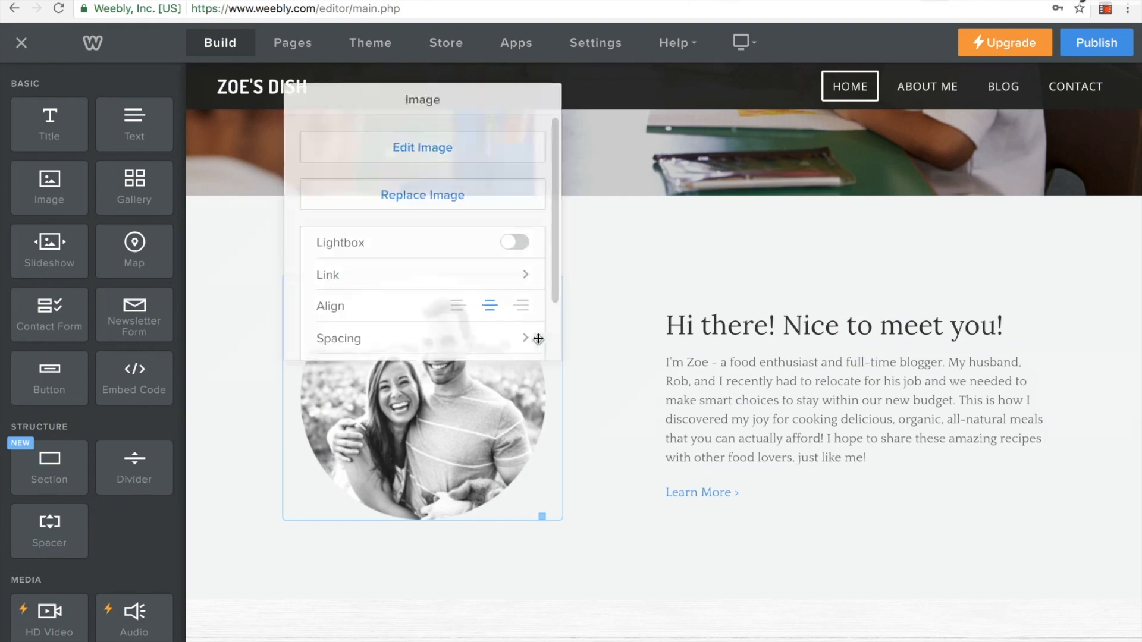
pyautogui.click(616, 371)
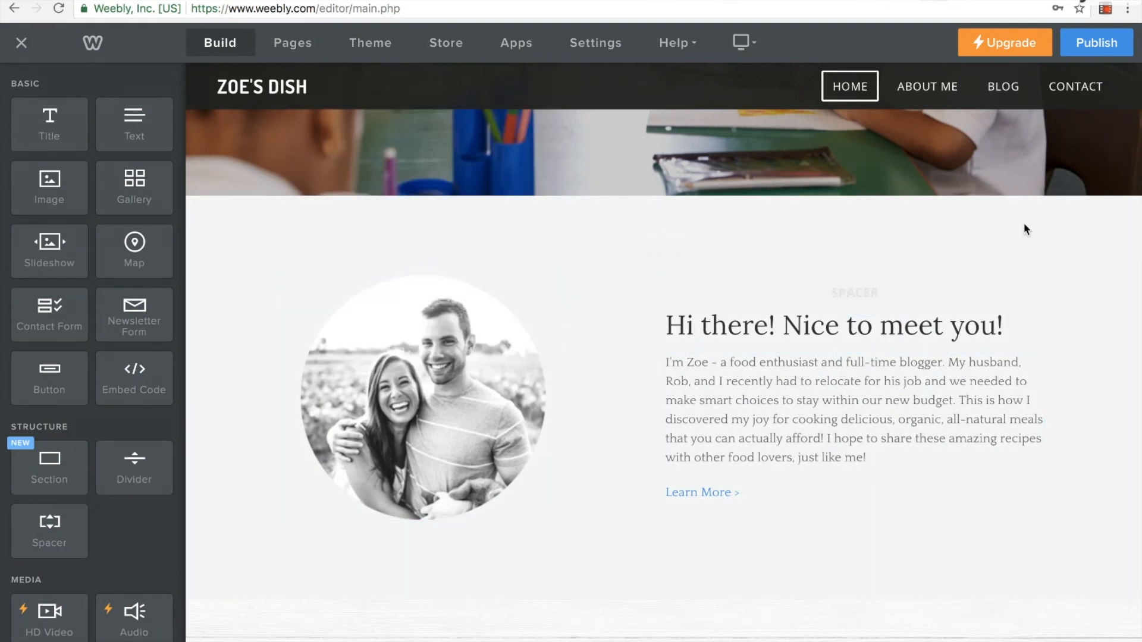
pyautogui.scroll(-15, 996, 440)
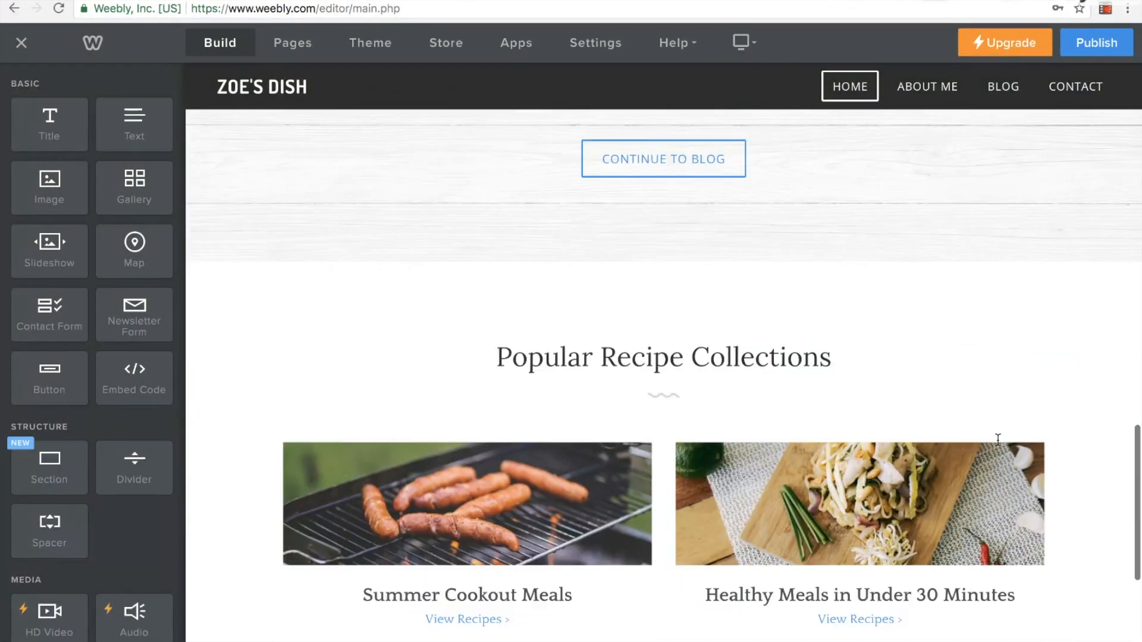
pyautogui.scroll(-3, 998, 440)
pyautogui.scroll(3, 841, 345)
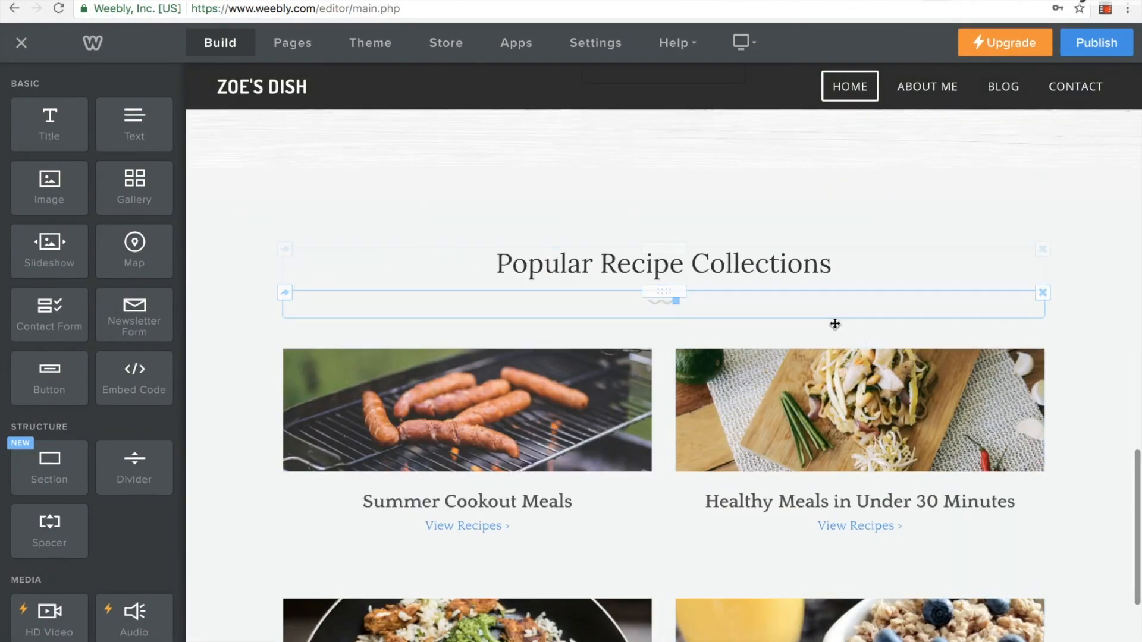
pyautogui.scroll(5, 838, 327)
pyautogui.scroll(8, 845, 333)
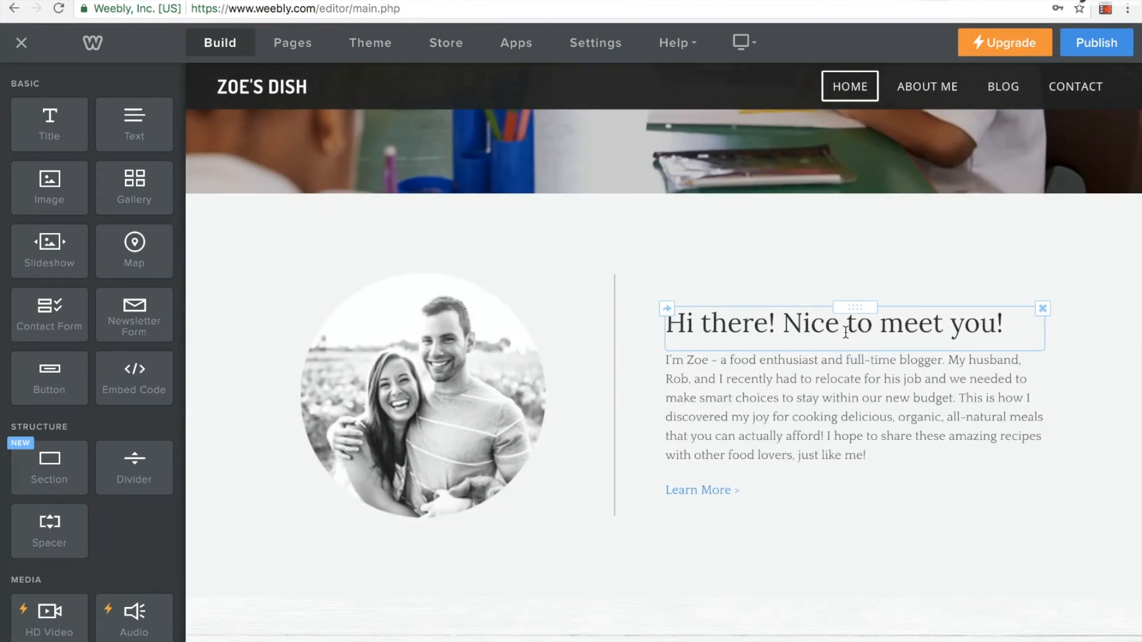
pyautogui.scroll(6, 846, 332)
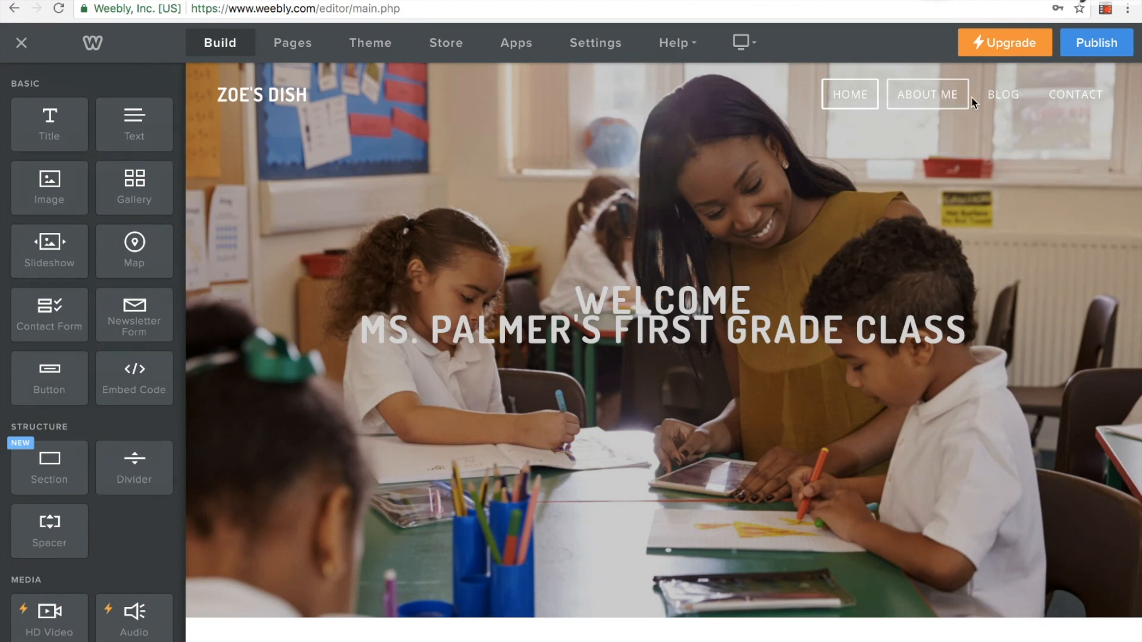
pyautogui.click(942, 104)
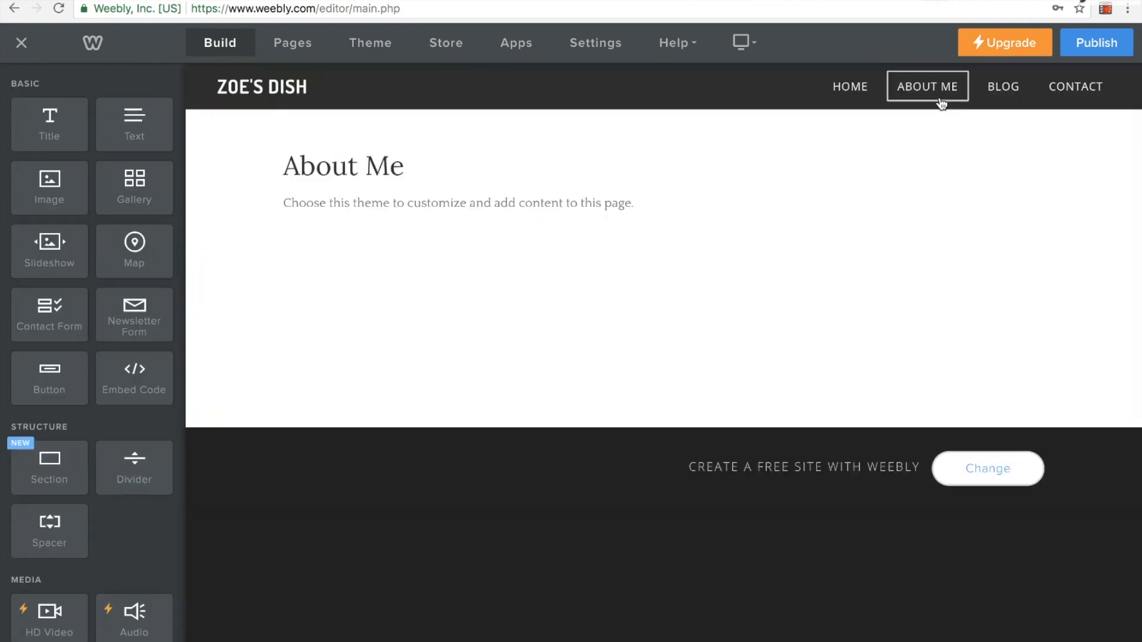
# Add an external page named Link Page to the site, leaving its link address blank
pyautogui.click(1005, 93)
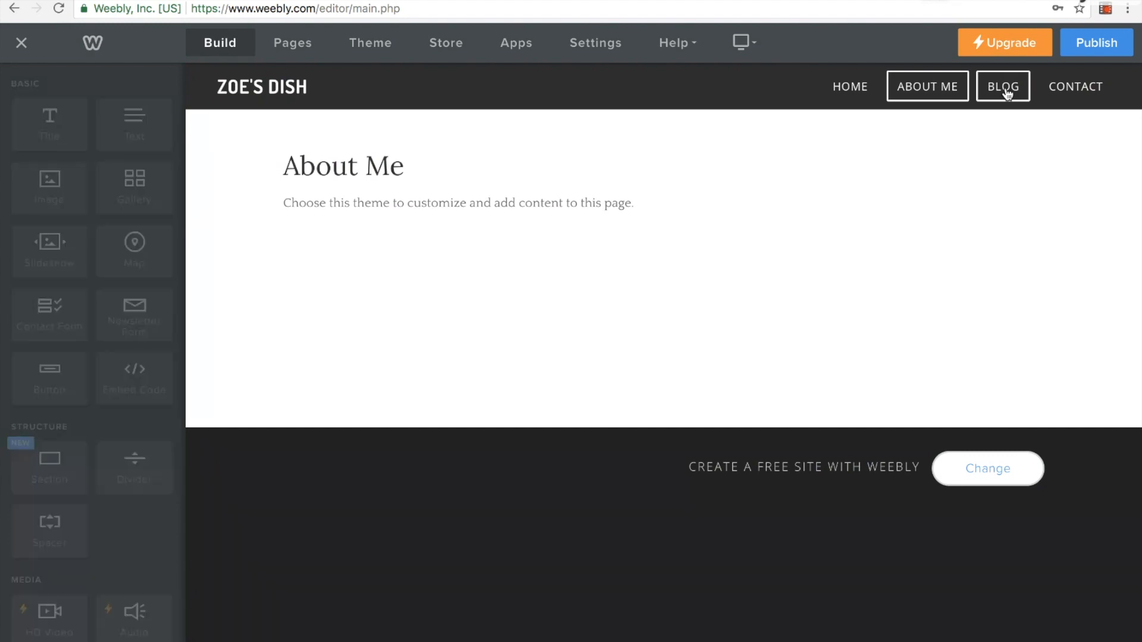
pyautogui.click(287, 45)
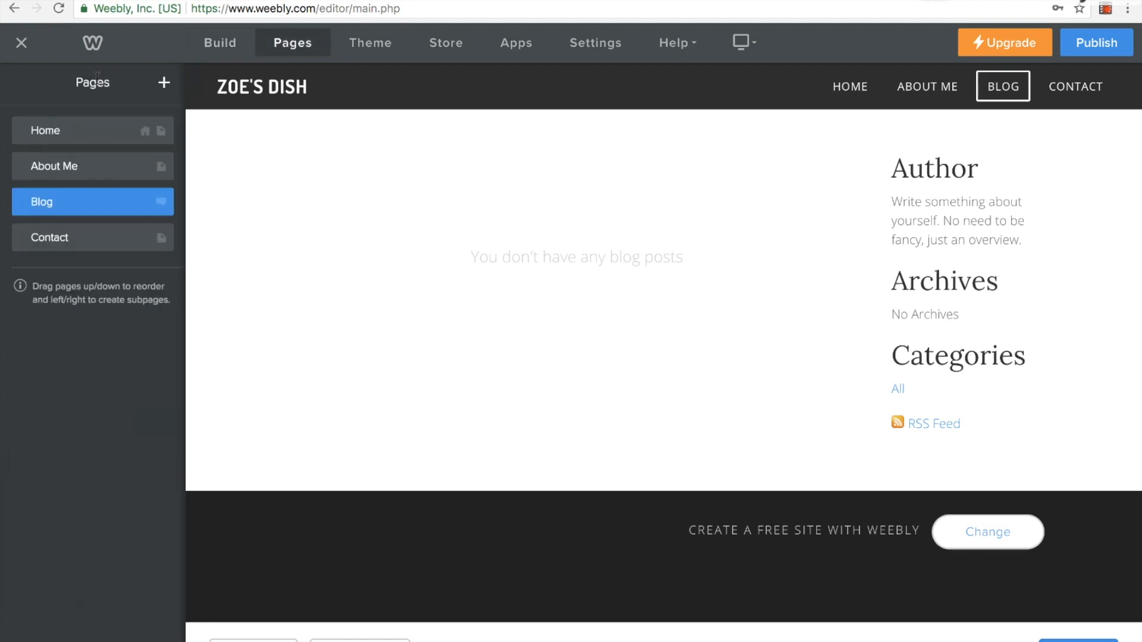
pyautogui.moveTo(74, 87); pyautogui.dragTo(112, 84)
pyautogui.click(164, 85)
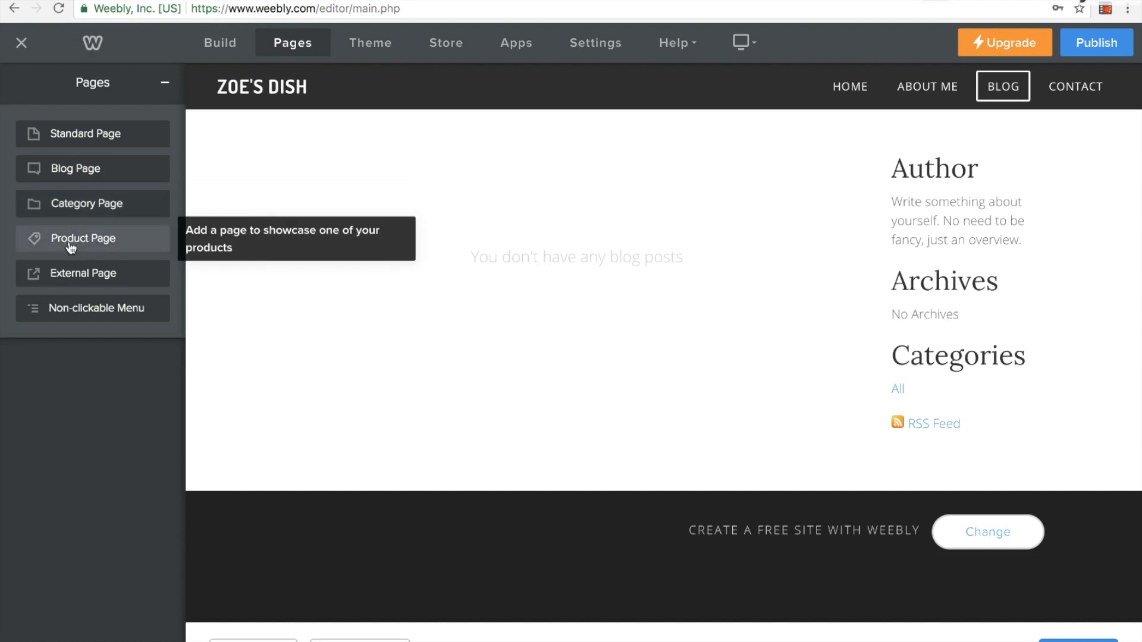
pyautogui.click(70, 273)
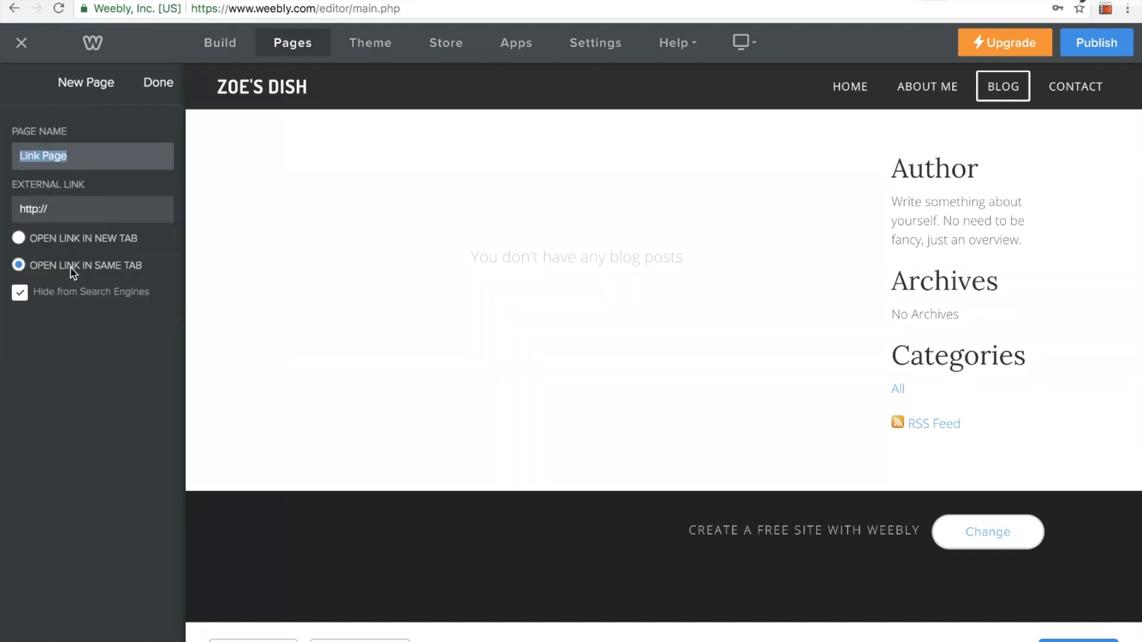
pyautogui.click(157, 86)
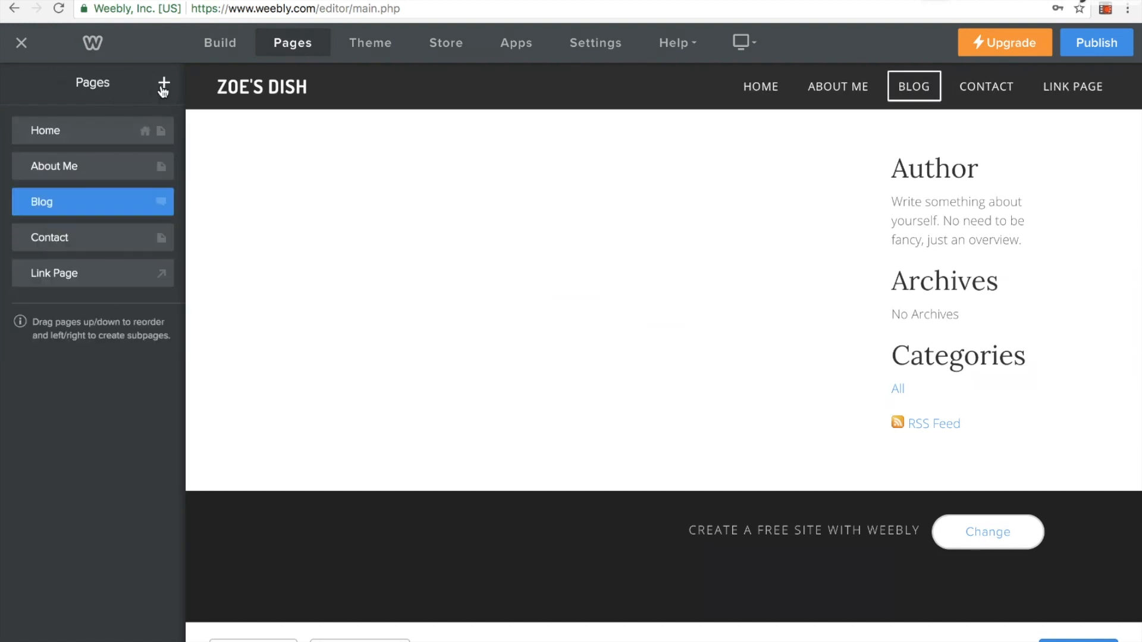
# Add a standard page named Our Pictures to the site
pyautogui.click(156, 86)
pyautogui.click(66, 134)
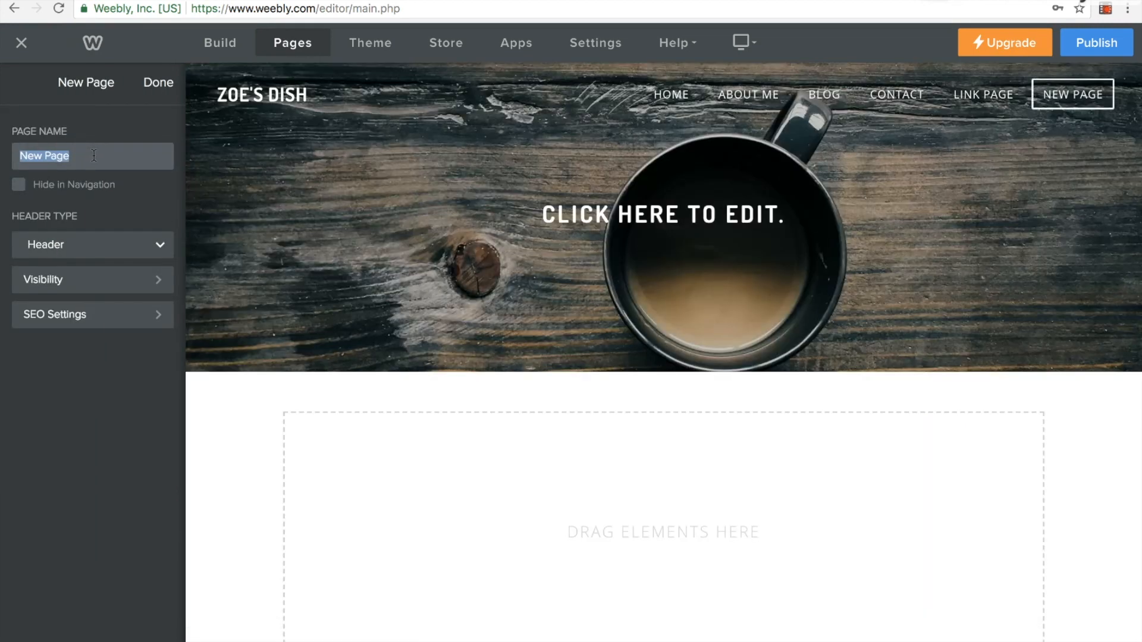
pyautogui.write('Our Pictures')
pyautogui.click(157, 86)
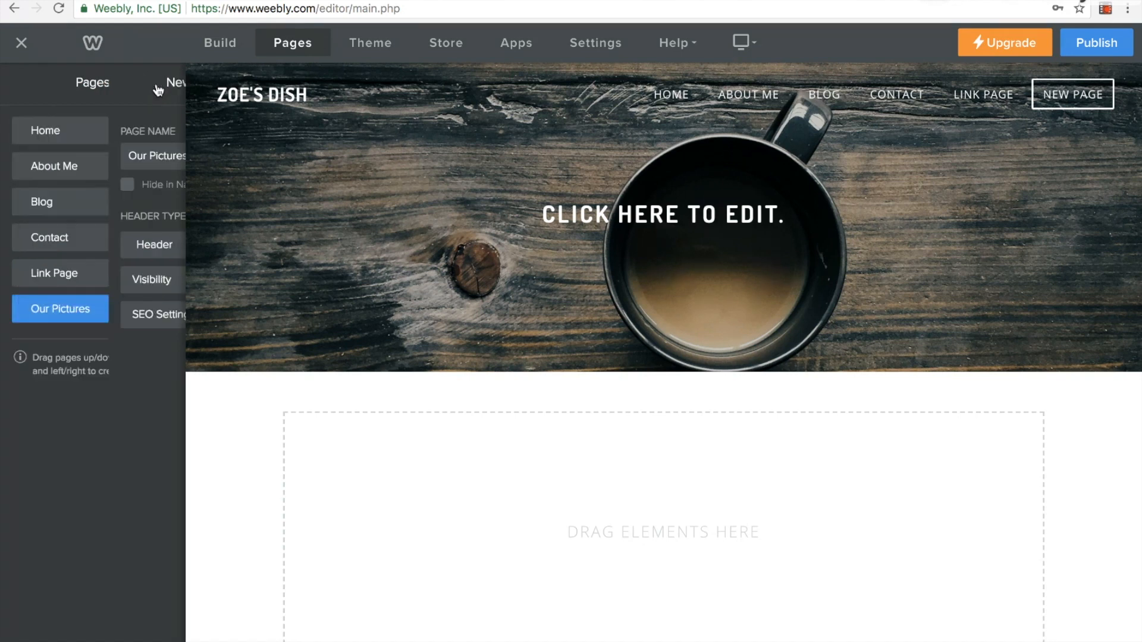
# Rename the Home page as Welcome and return to the page list
pyautogui.click(50, 139)
pyautogui.click(62, 159)
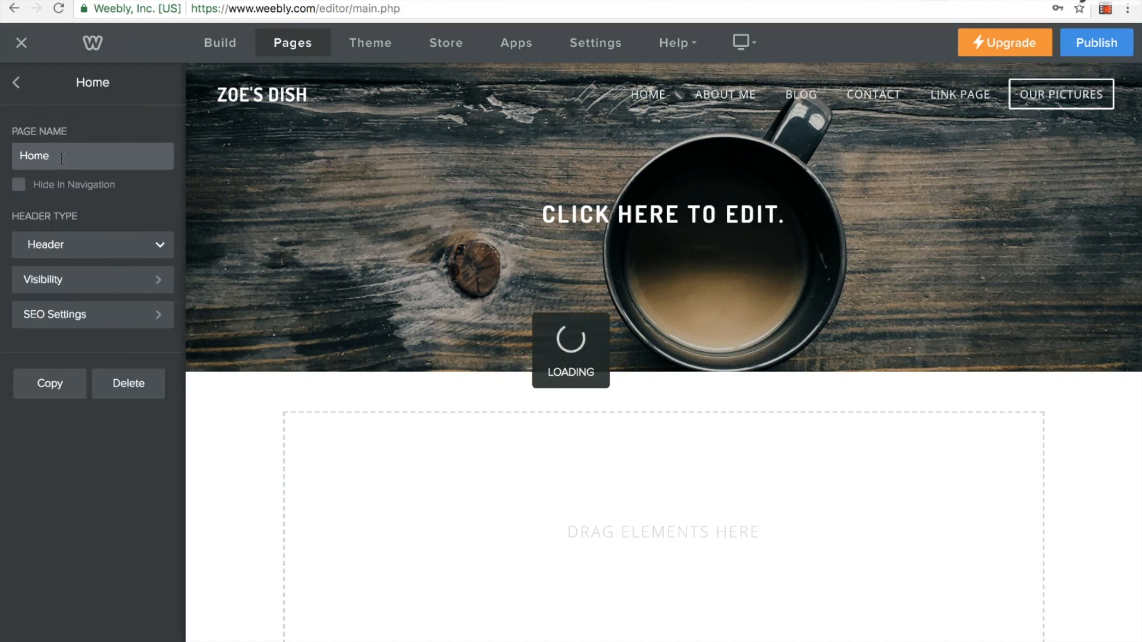
pyautogui.moveTo(61, 158); pyautogui.dragTo(21, 157)
pyautogui.write('Welcome')
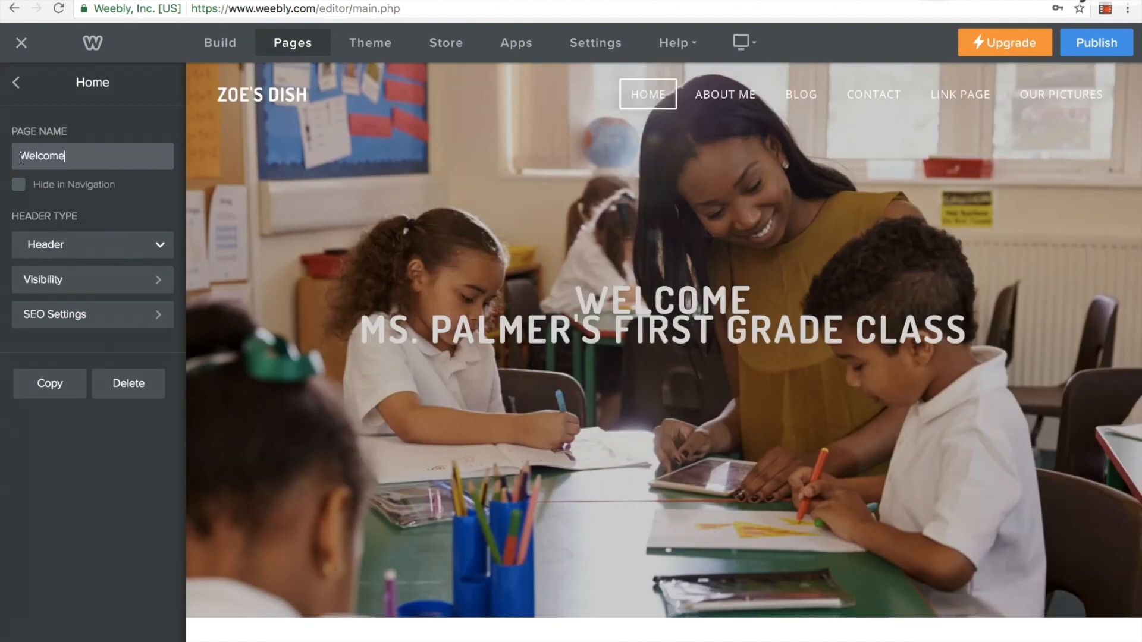
pyautogui.click(18, 87)
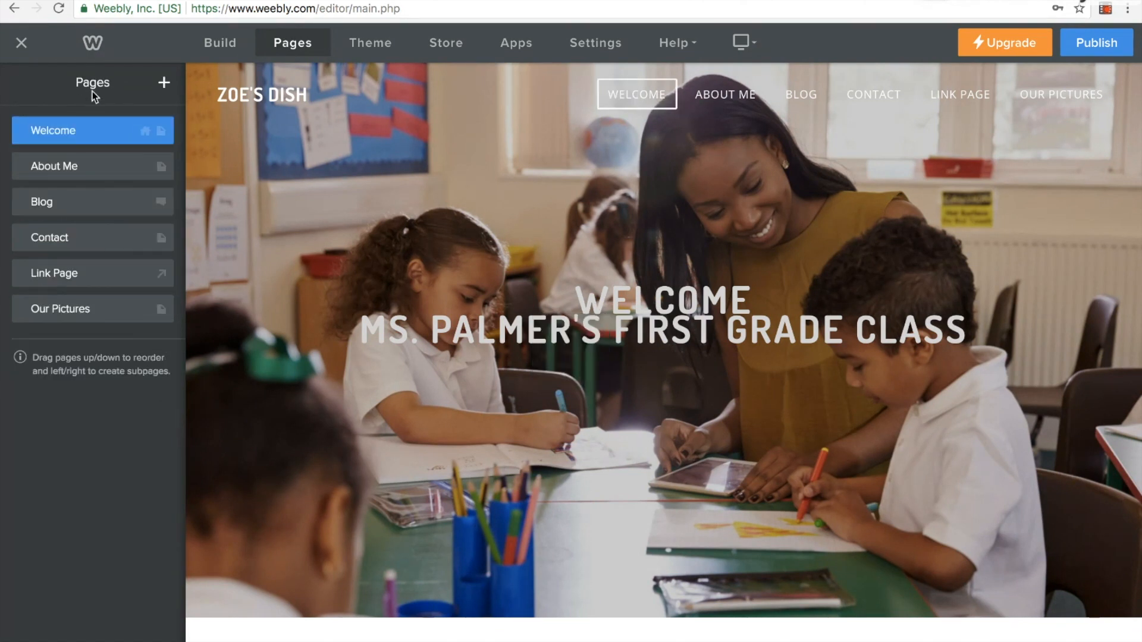
# Open the Our Pictures page for building and bring its empty content area into view
pyautogui.click(222, 53)
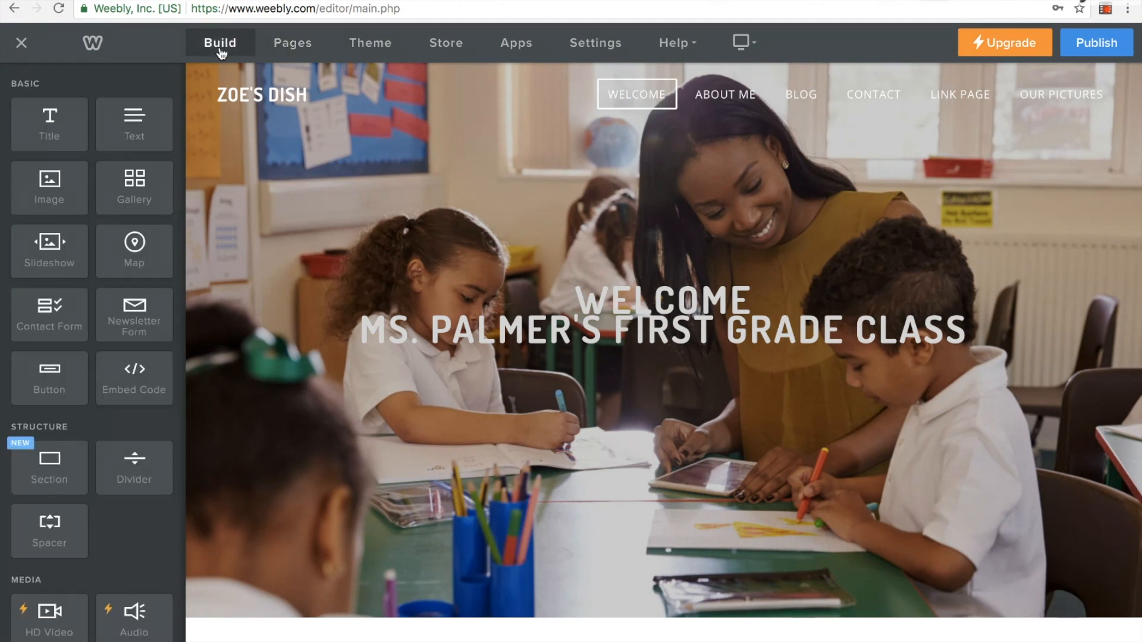
pyautogui.click(1040, 98)
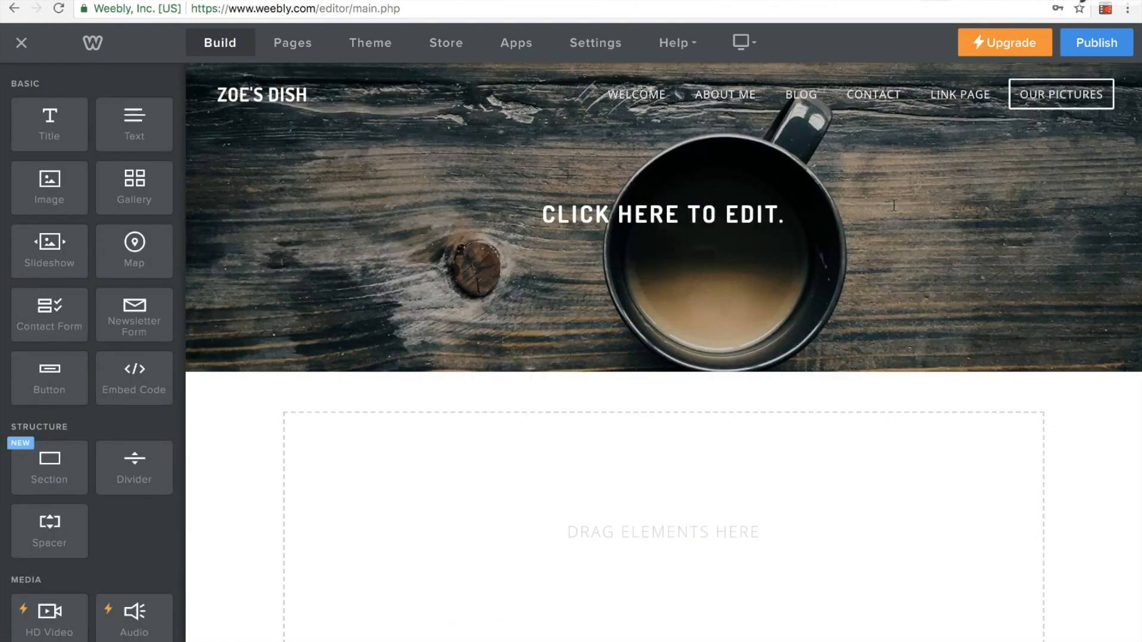
pyautogui.scroll(-3, 406, 344)
pyautogui.scroll(2, 408, 345)
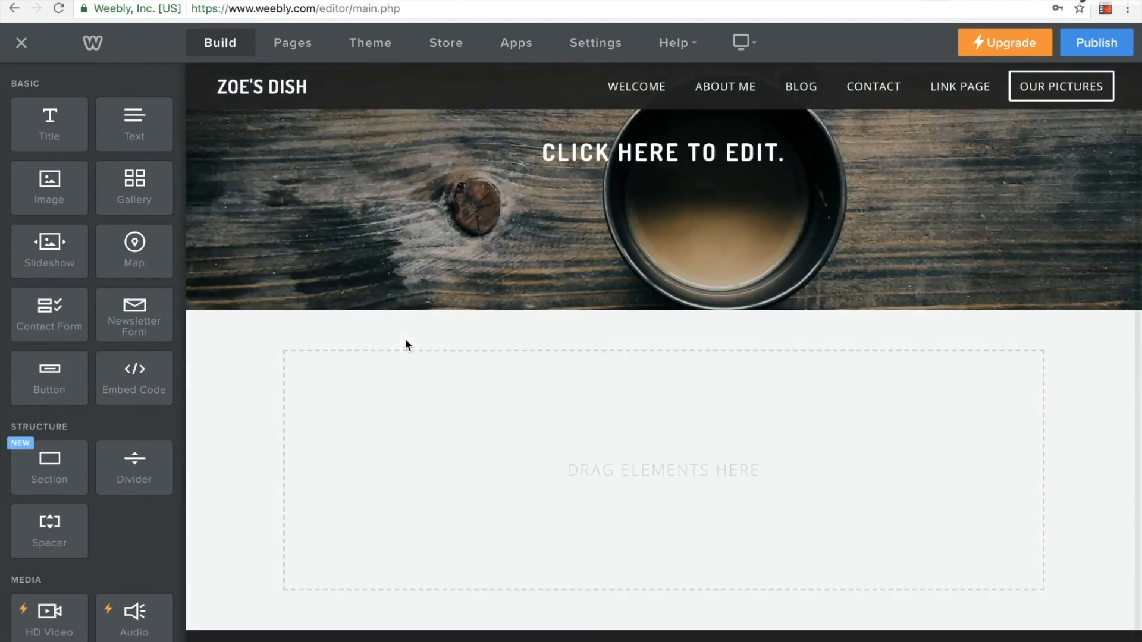
pyautogui.scroll(-2, 408, 345)
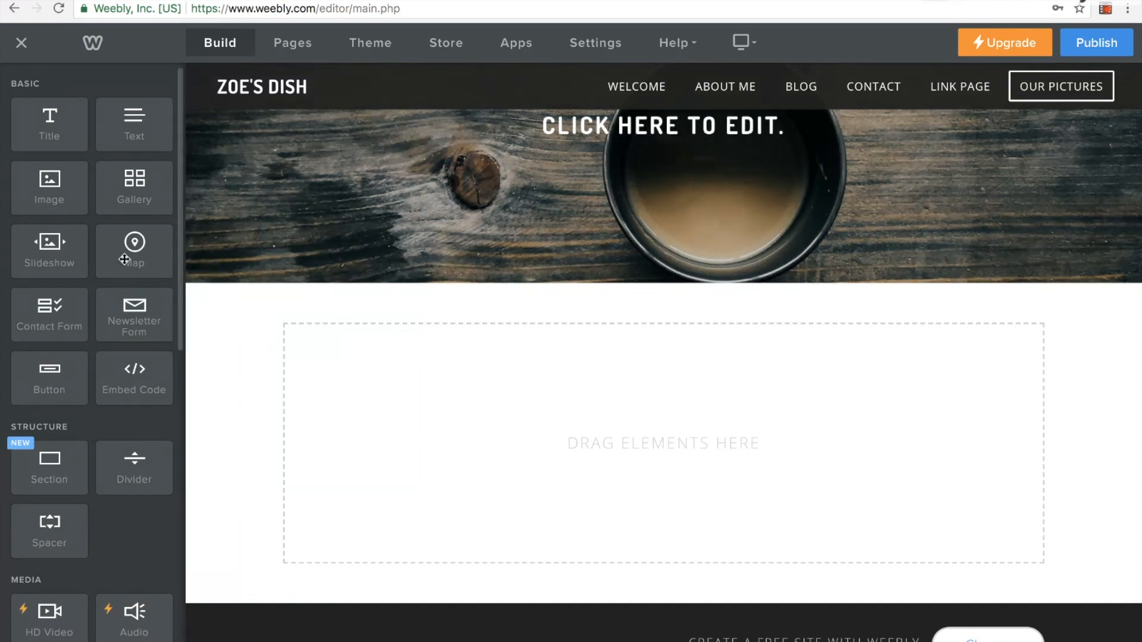
# Try a gallery with an uploaded group photo of children on the Our Pictures page and delete it
pyautogui.moveTo(129, 194); pyautogui.dragTo(375, 391)
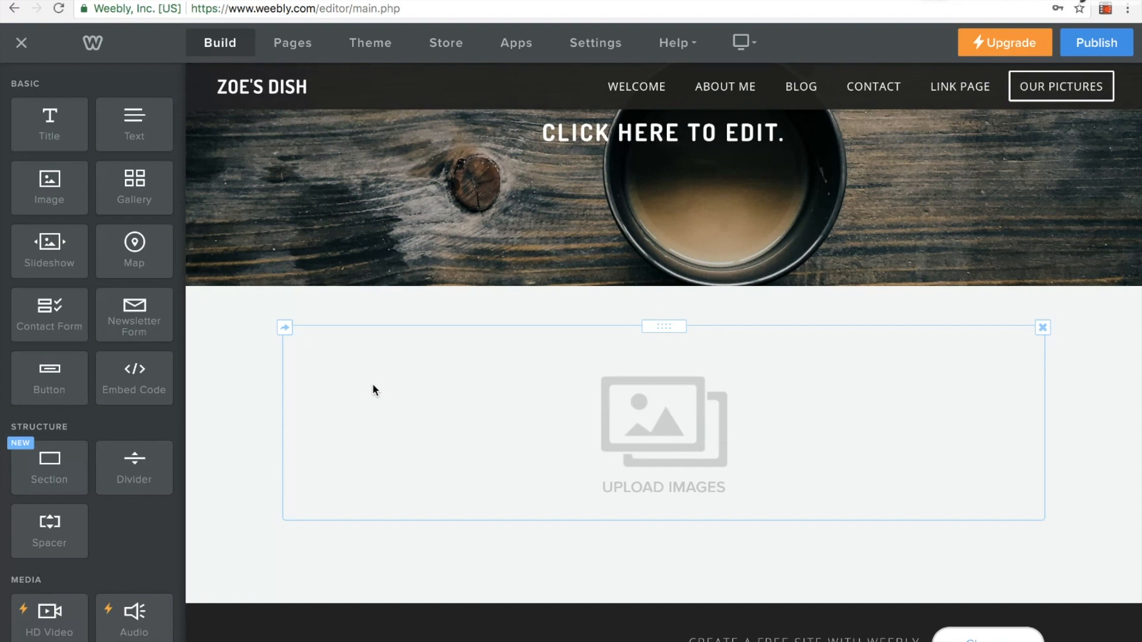
pyautogui.click(657, 421)
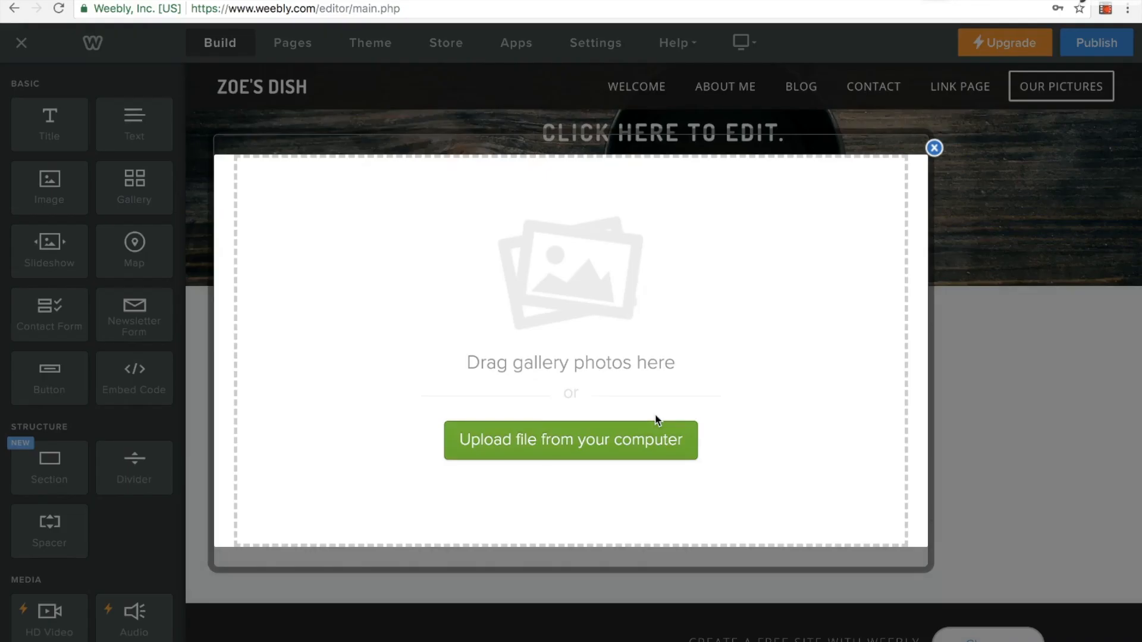
pyautogui.click(594, 438)
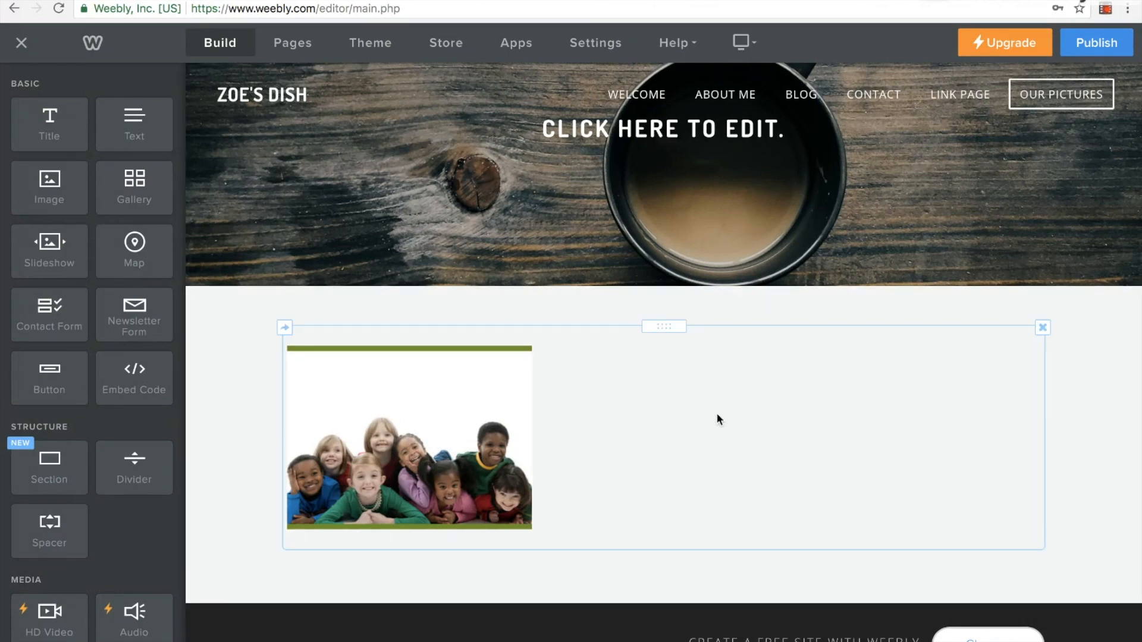
pyautogui.click(1042, 327)
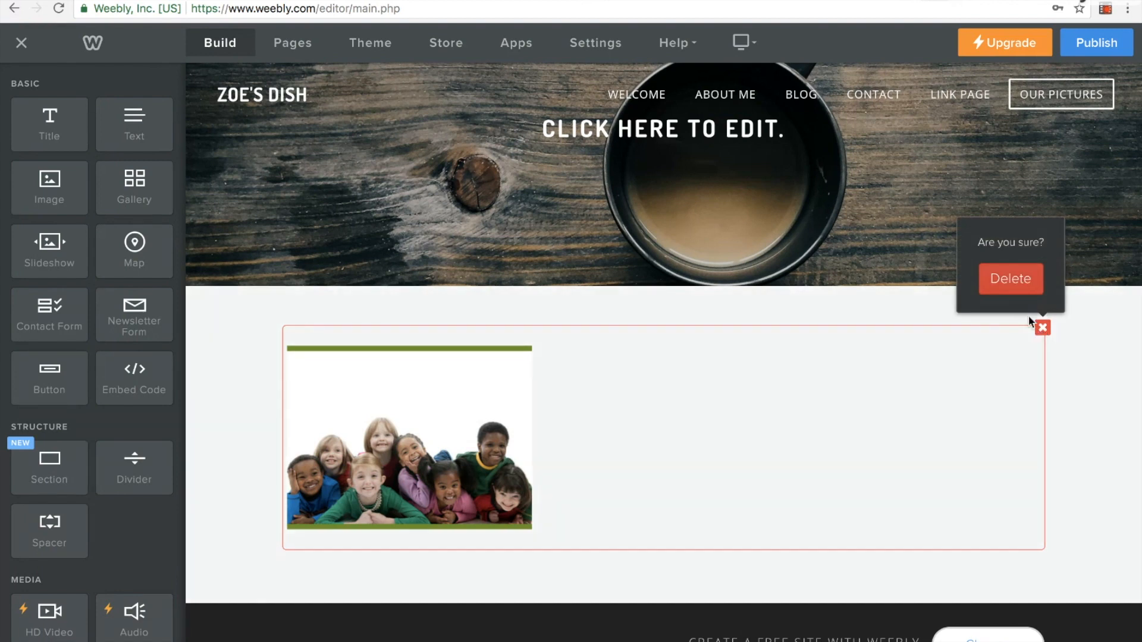
pyautogui.click(1011, 288)
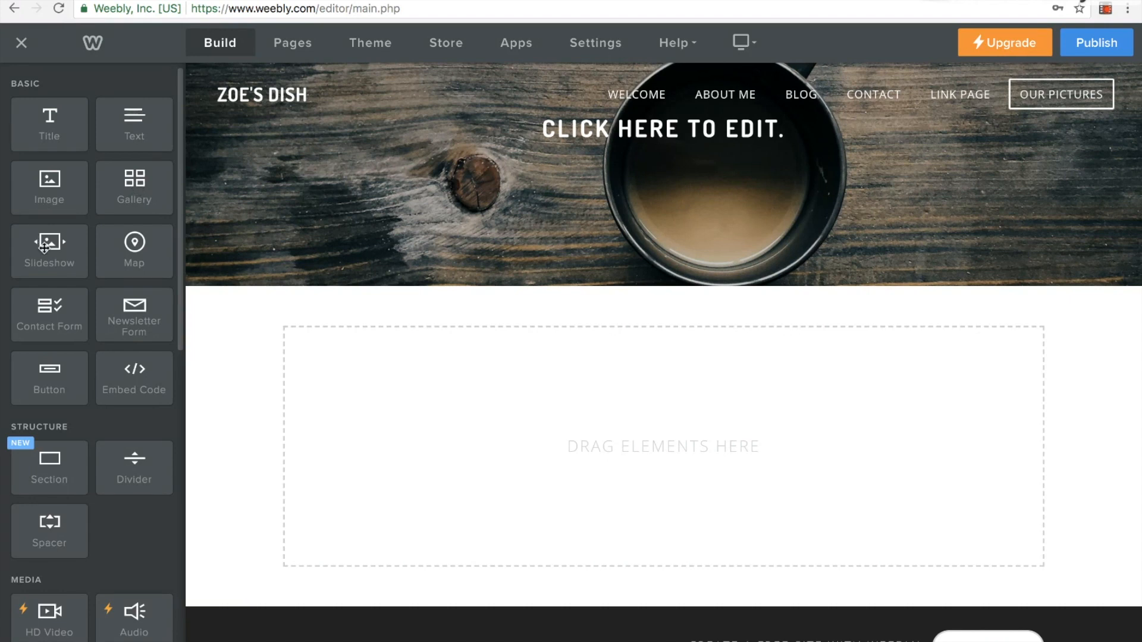
# Add a slideshow in the Thumbnails on Bottom style to the Our Pictures page and fill it with uploaded class photos
pyautogui.moveTo(45, 248); pyautogui.dragTo(525, 414)
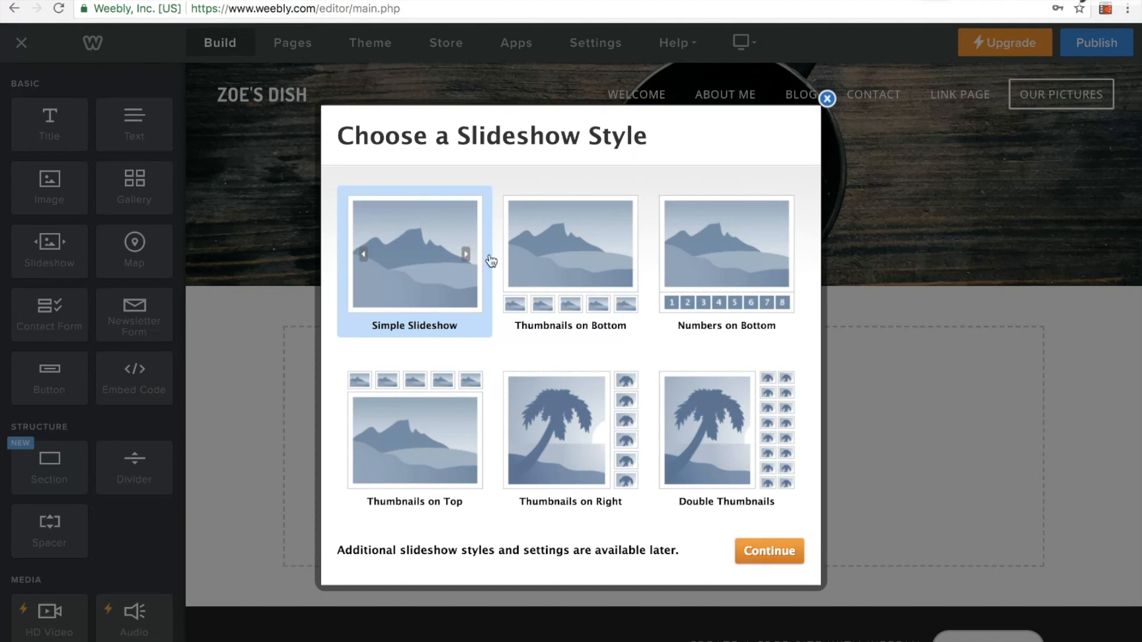
pyautogui.click(586, 262)
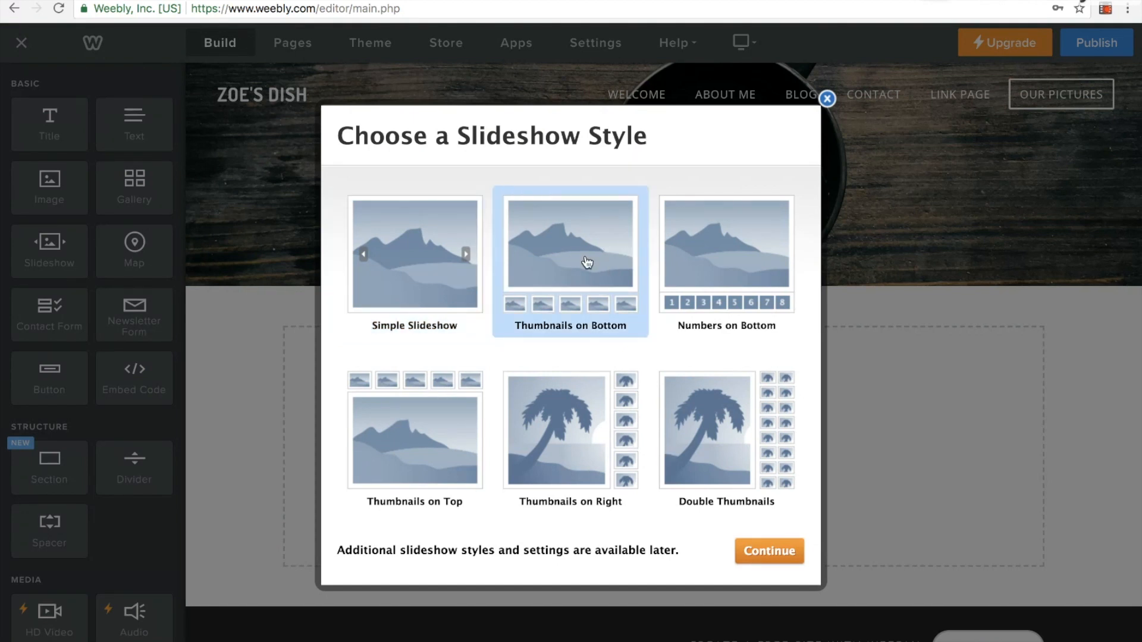
pyautogui.click(749, 550)
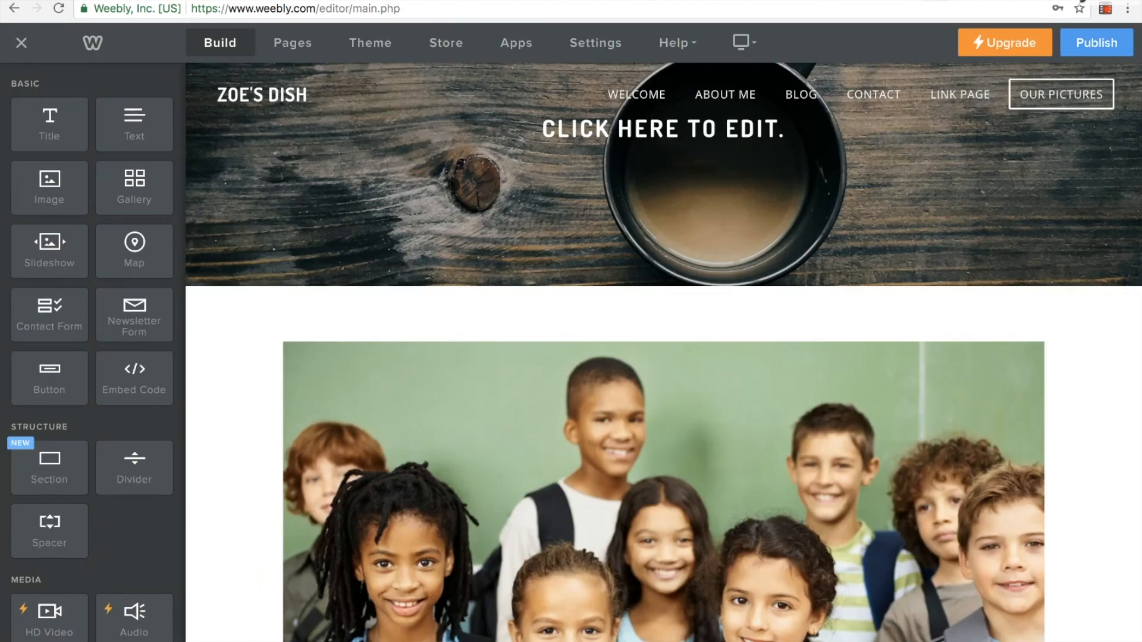
# Examine the slideshow's photos, thumbnails and options such as transition style, speed and caption location, and play it
pyautogui.scroll(-5, 830, 491)
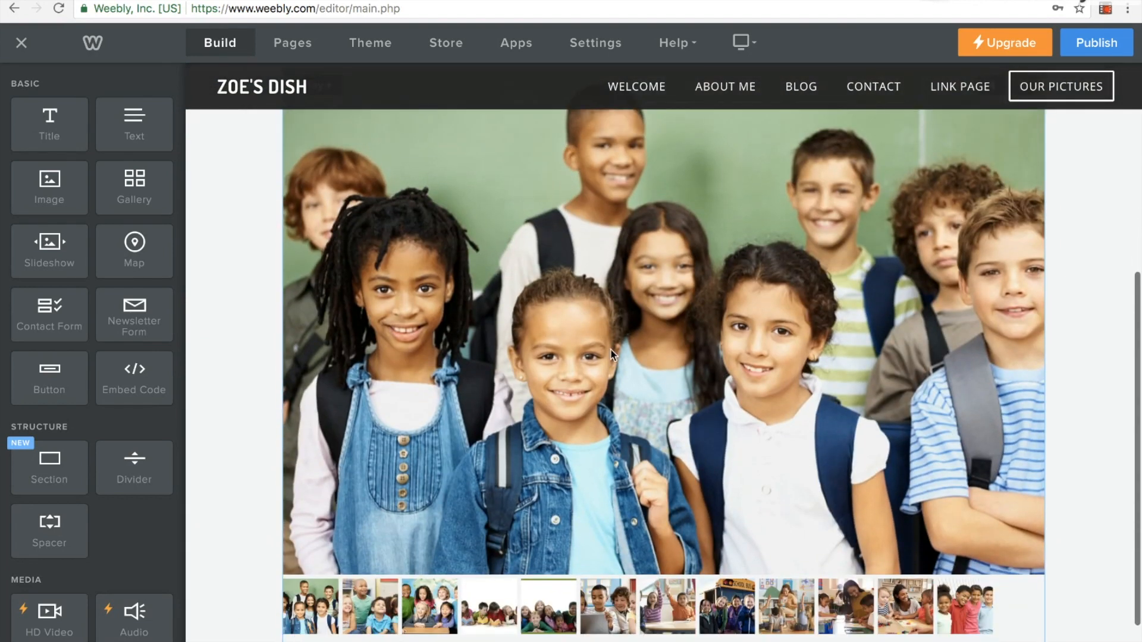
pyautogui.scroll(1, 1071, 411)
pyautogui.scroll(1, 1066, 383)
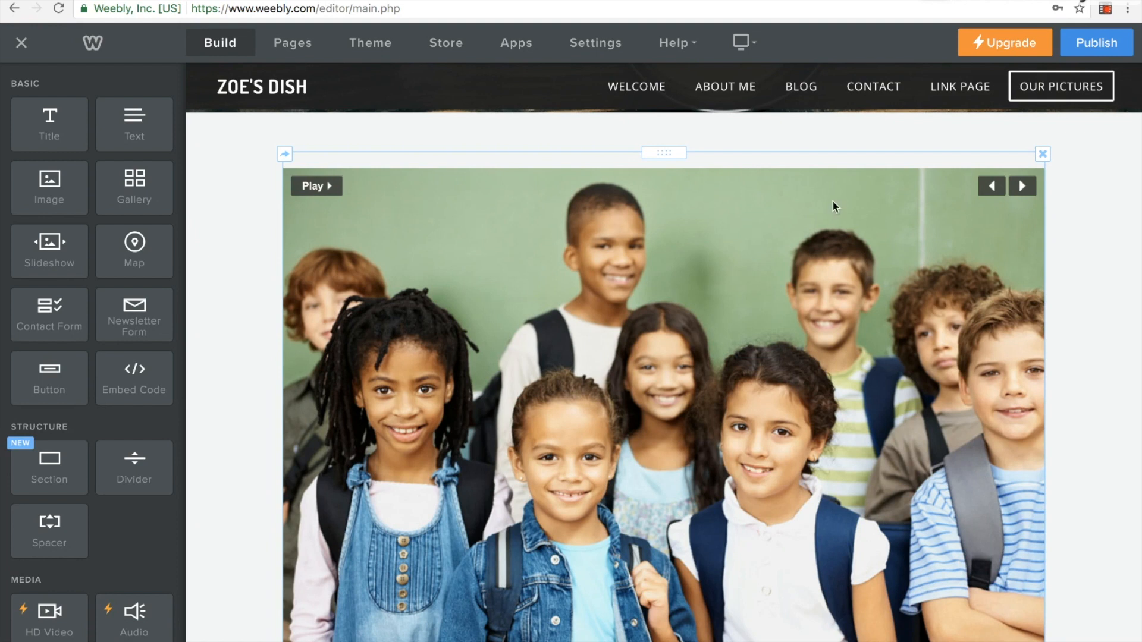
pyautogui.click(795, 208)
pyautogui.scroll(-1, 755, 209)
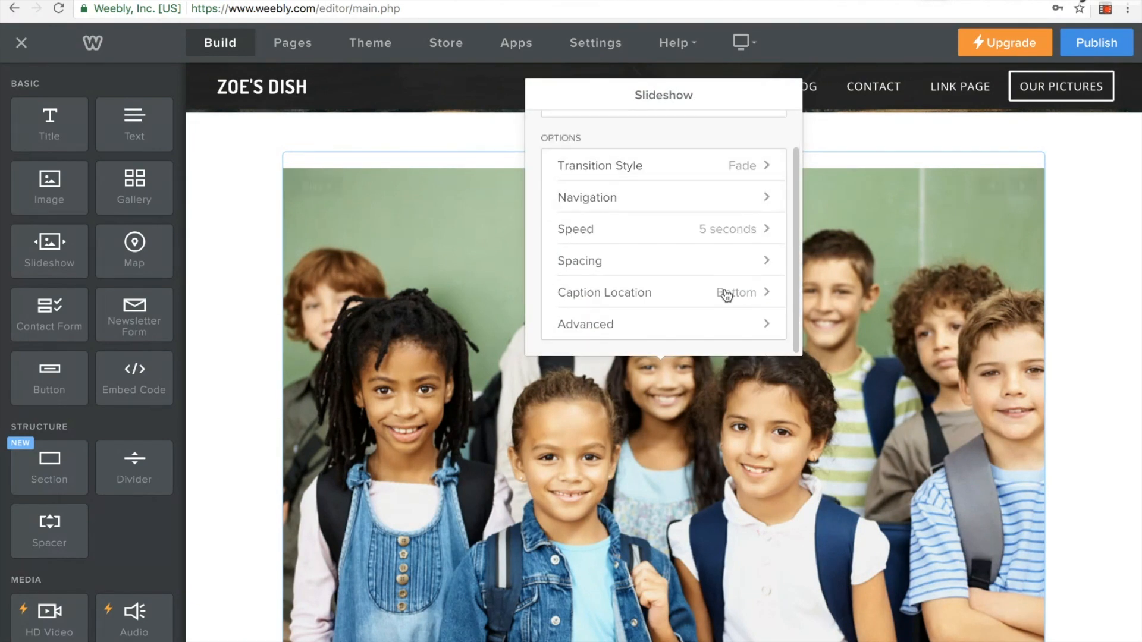
pyautogui.scroll(1, 702, 235)
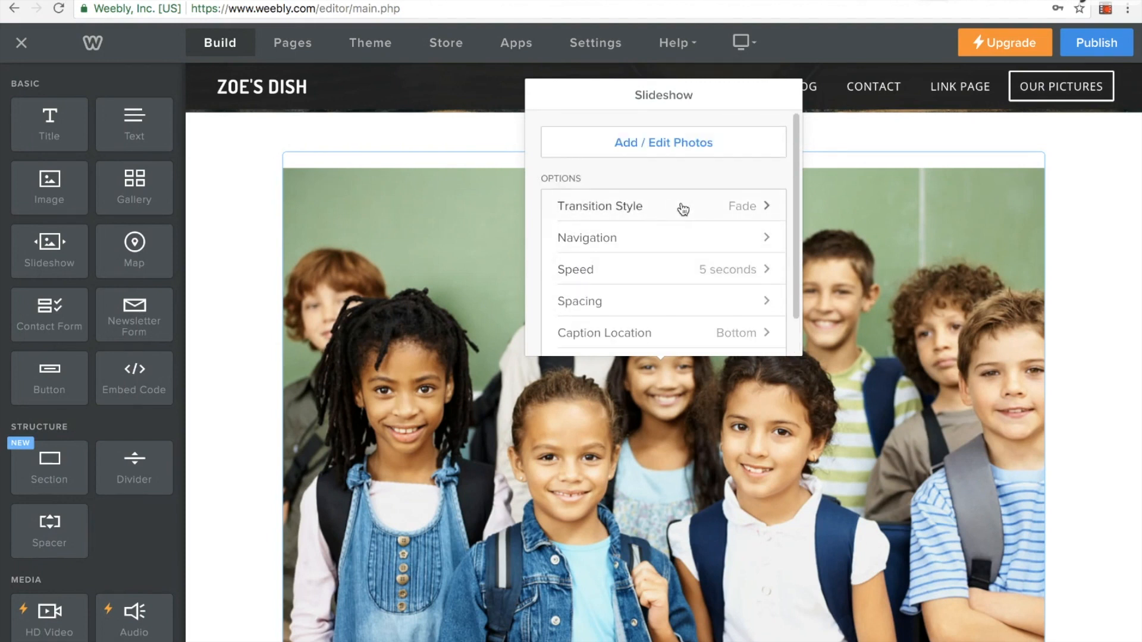
pyautogui.scroll(-1, 681, 255)
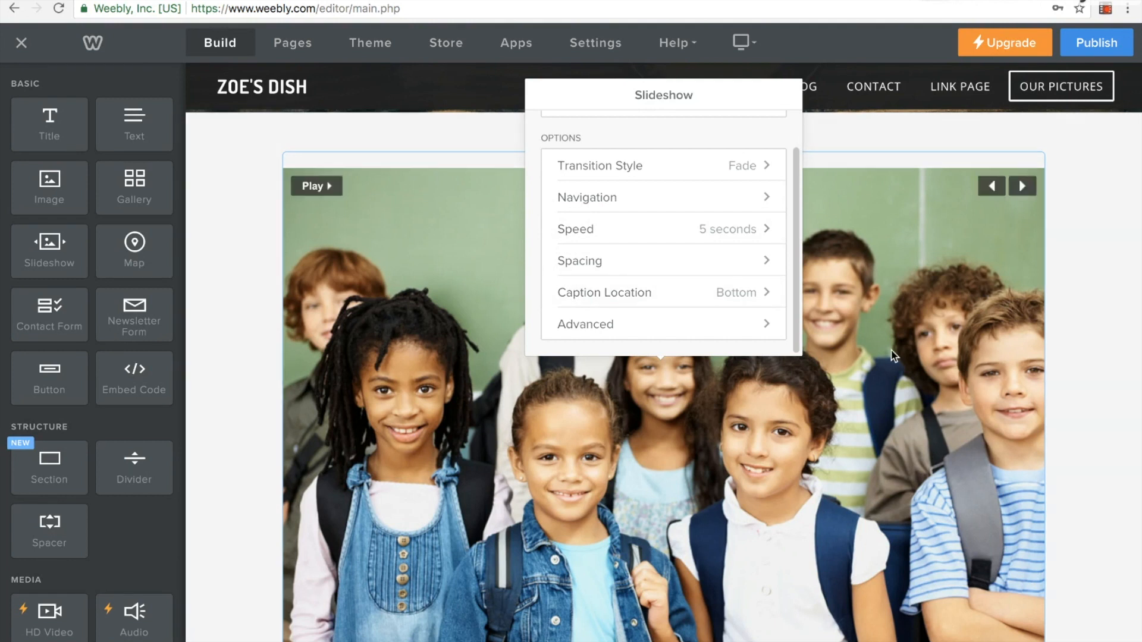
pyautogui.click(314, 186)
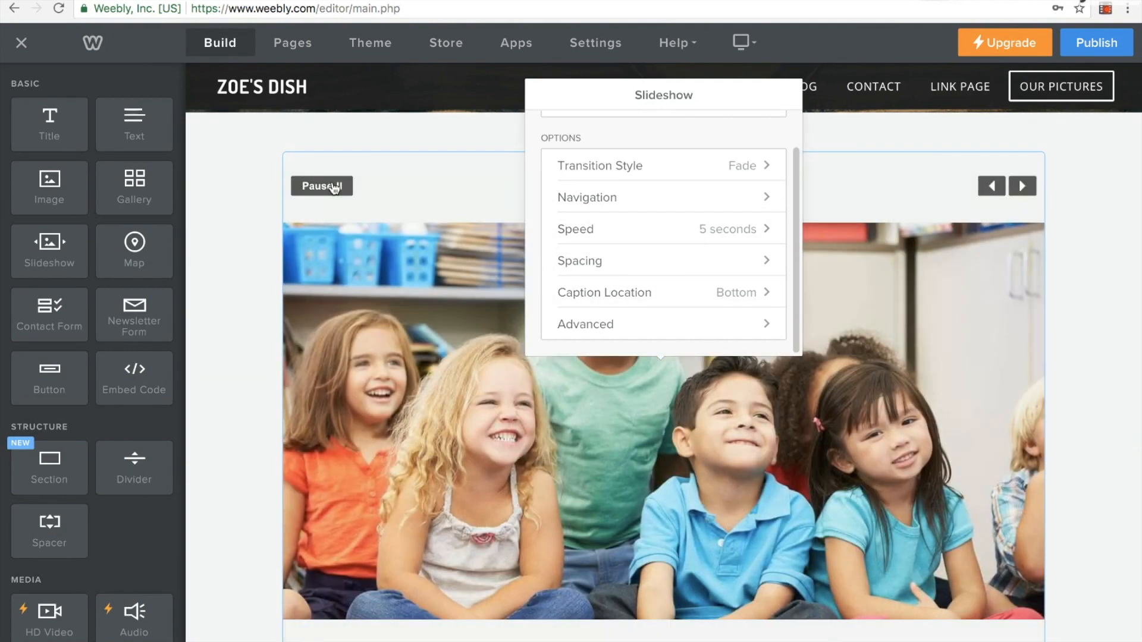
pyautogui.click(213, 288)
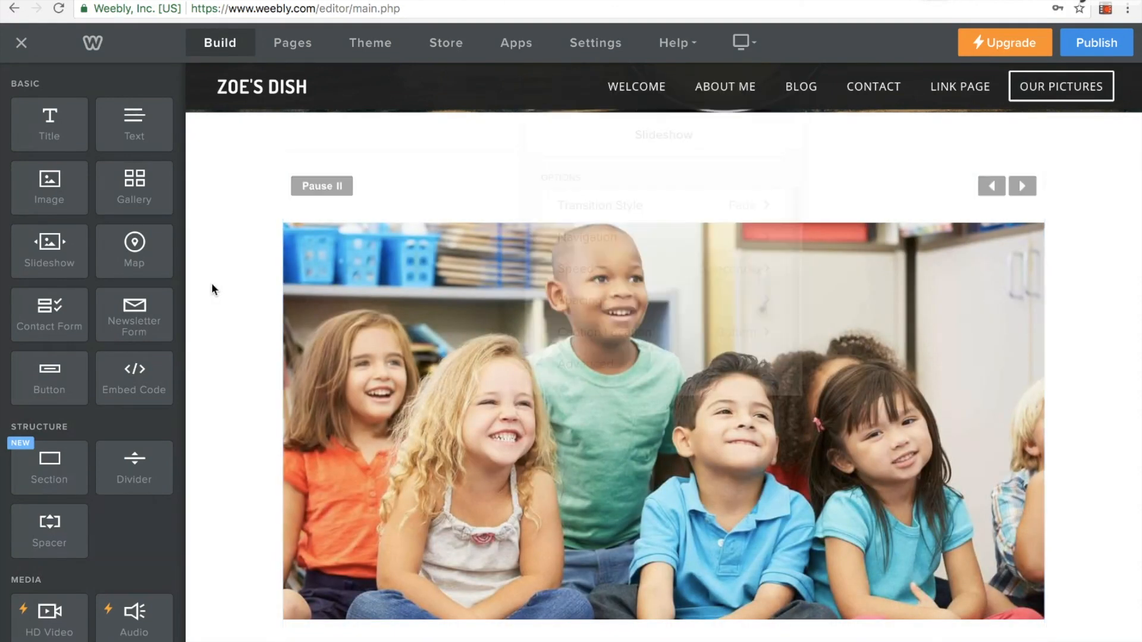
pyautogui.scroll(-3, 212, 283)
pyautogui.scroll(9, 865, 288)
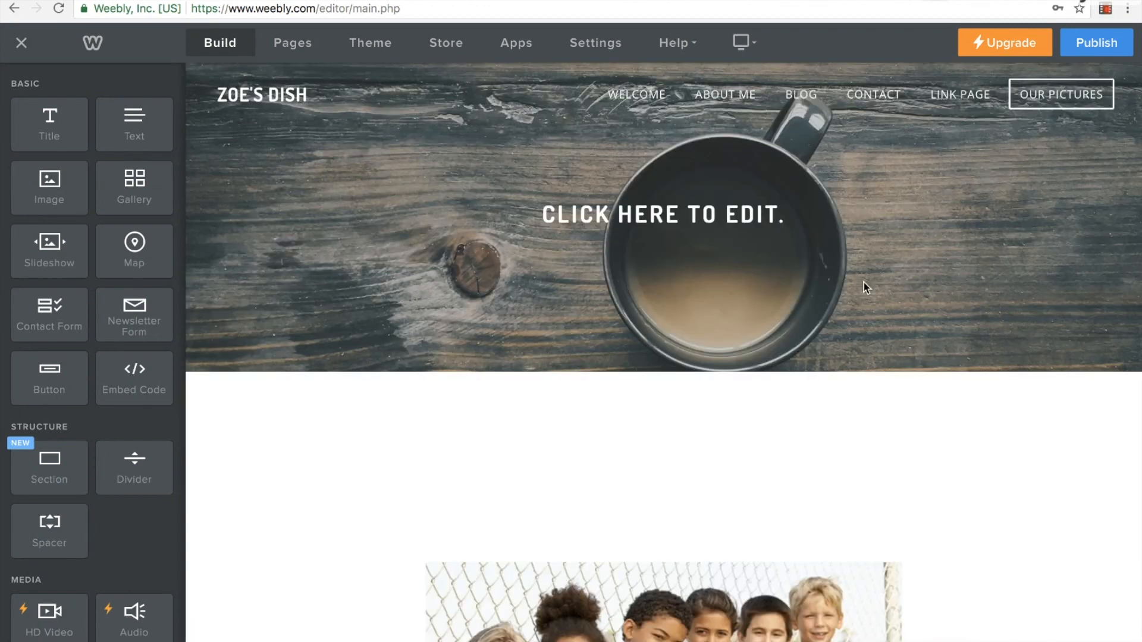
# Replace the placeholder headline in the Our Pictures header with OUR CLASS PICTURES
pyautogui.click(738, 217)
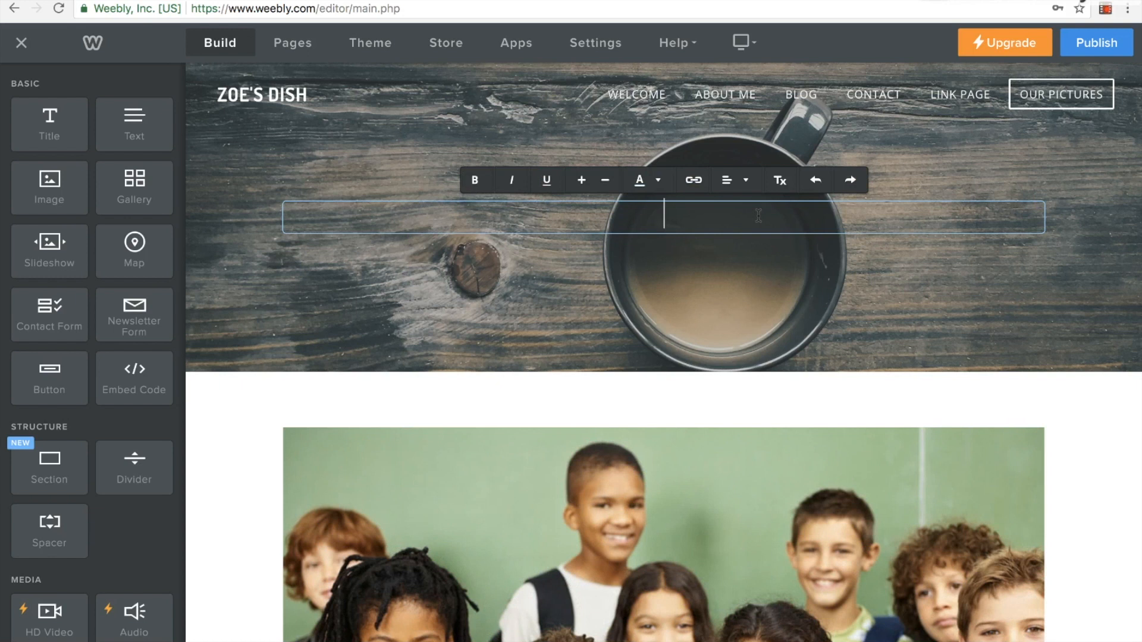
pyautogui.write('OUR CLASS P')
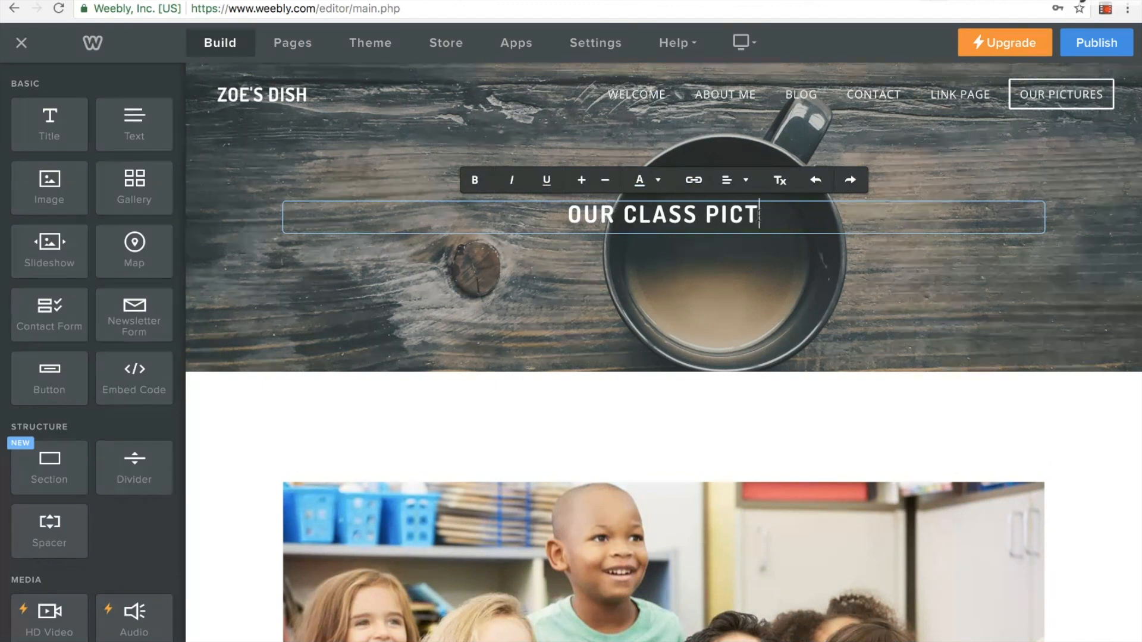
pyautogui.write('URES')
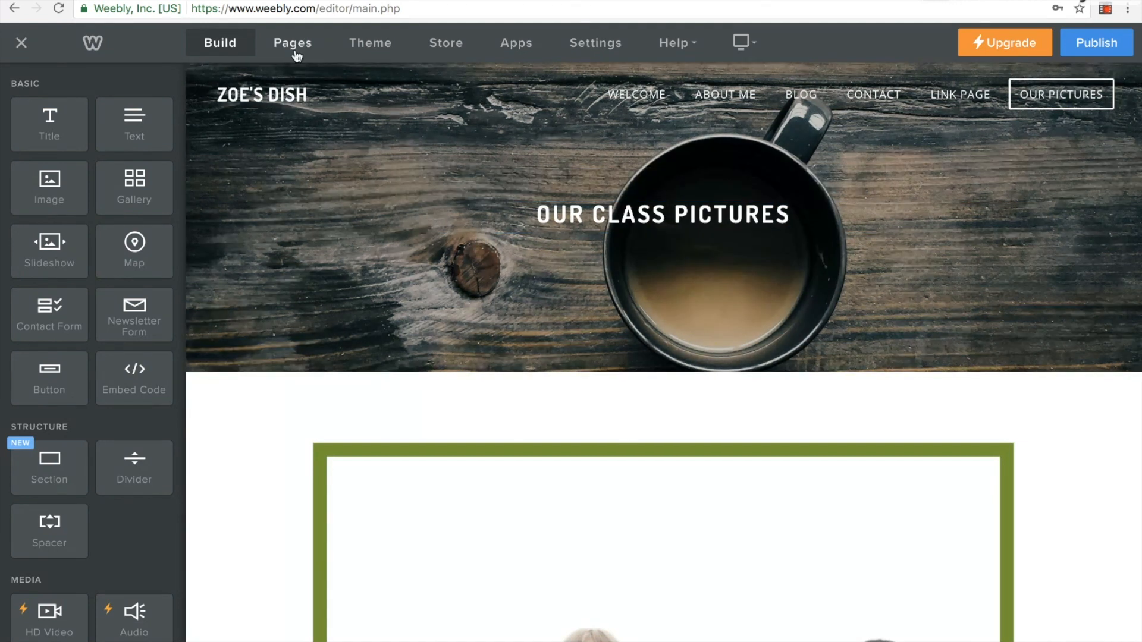
# Add a new standard page to the site and name it Practice
pyautogui.click(296, 52)
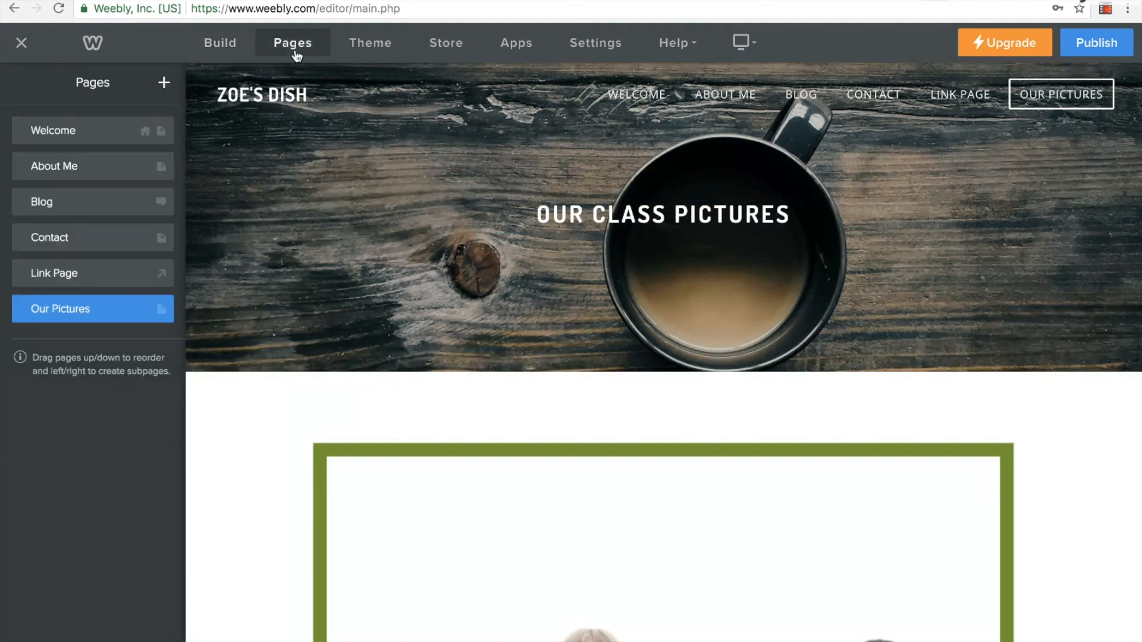
pyautogui.click(163, 83)
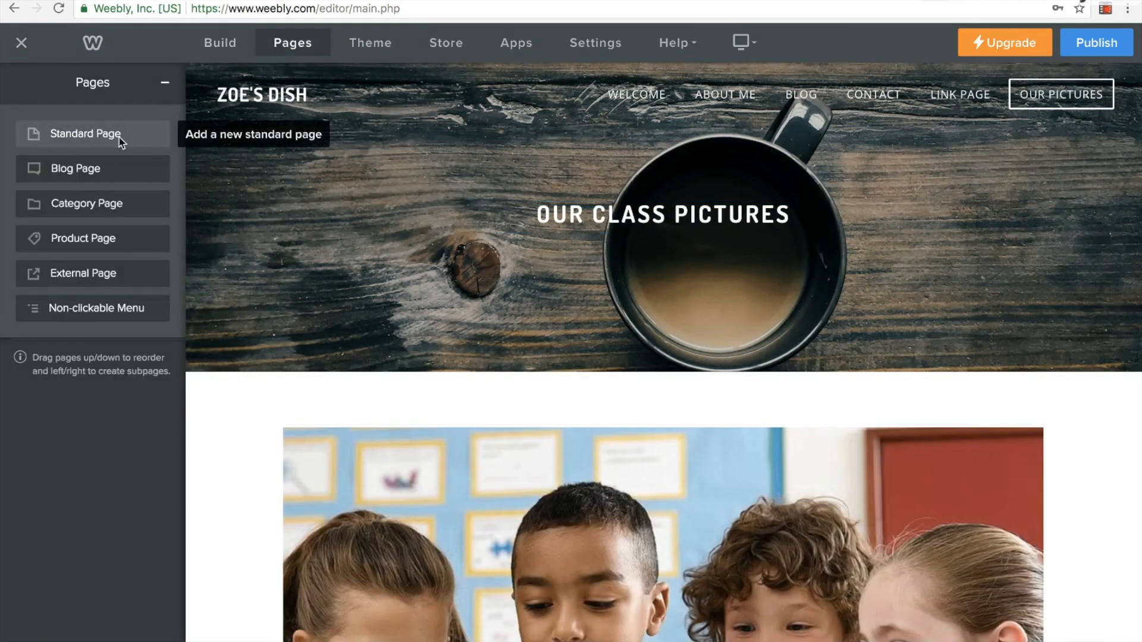
pyautogui.click(119, 139)
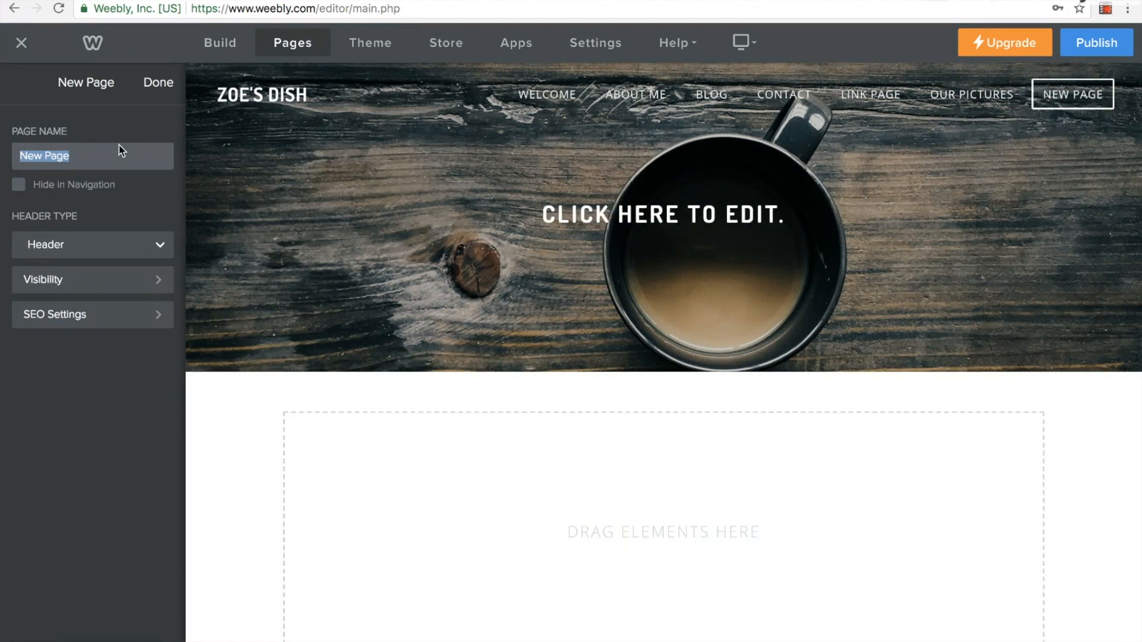
pyautogui.write('Practice')
pyautogui.click(155, 88)
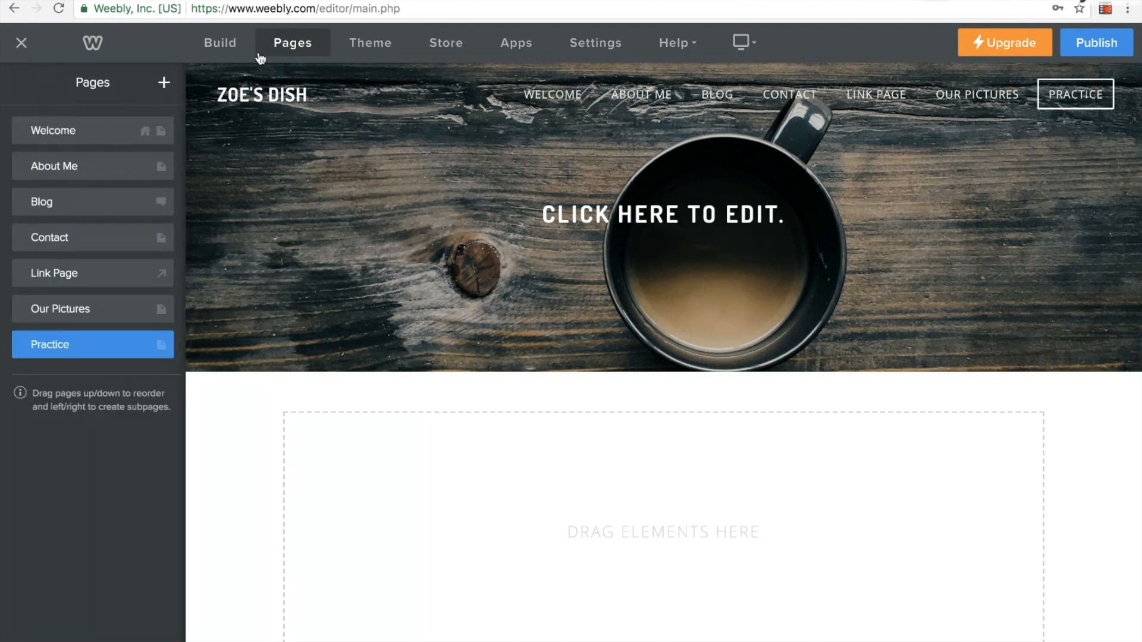
# Add a section to the Practice page using the Featured layout with three captioned images, New York in the Spring
pyautogui.click(215, 48)
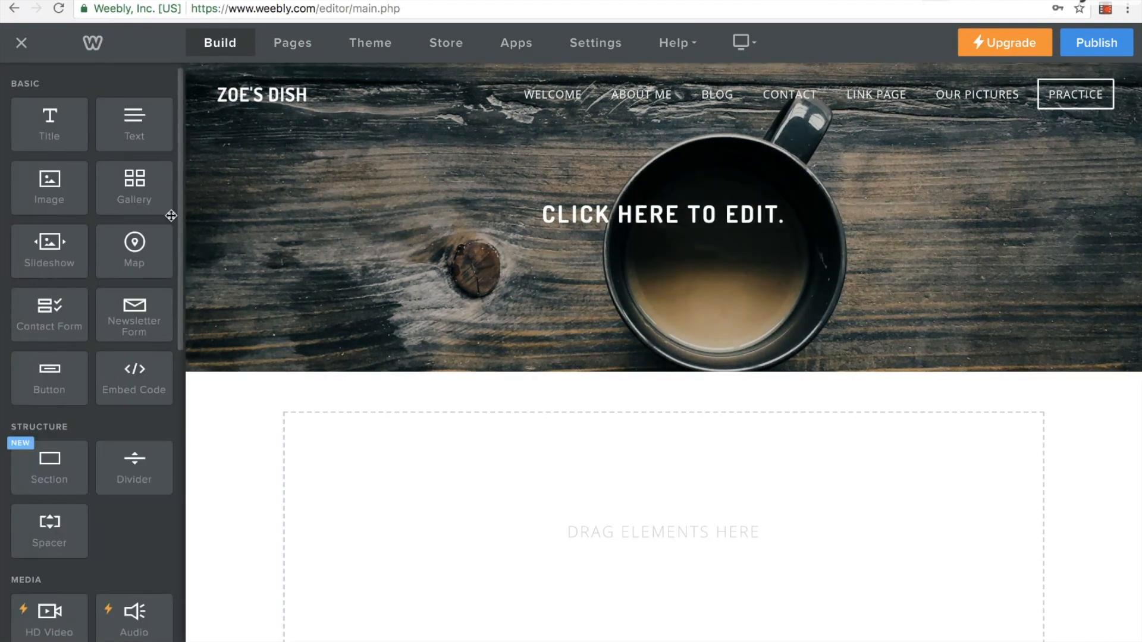
pyautogui.scroll(-1, 94, 340)
pyautogui.scroll(-3, 93, 336)
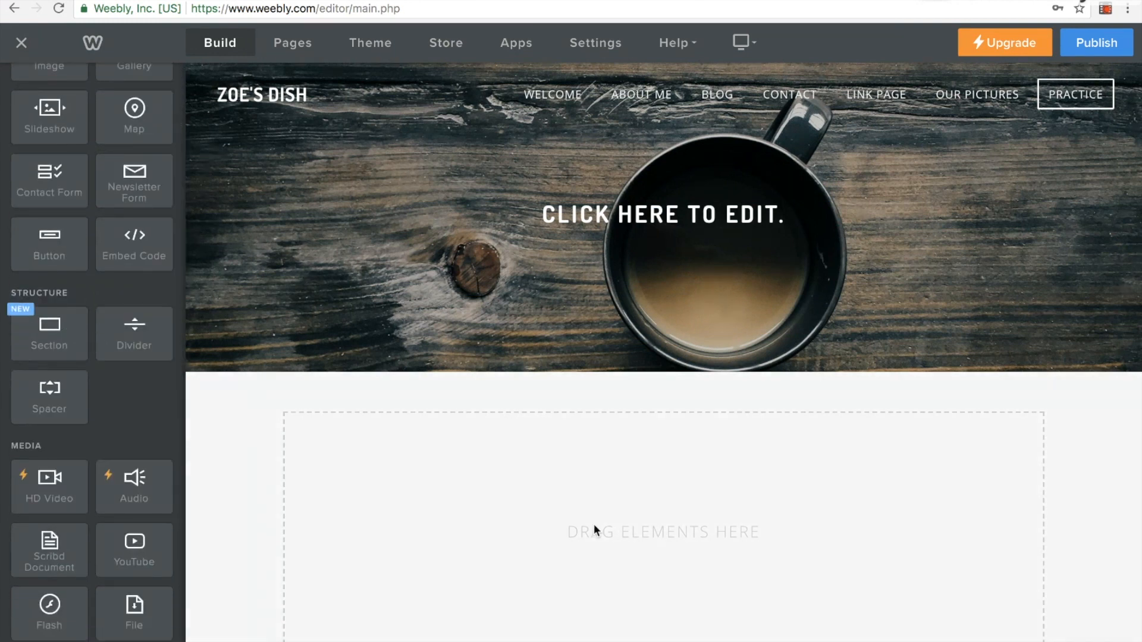
pyautogui.scroll(-4, 939, 487)
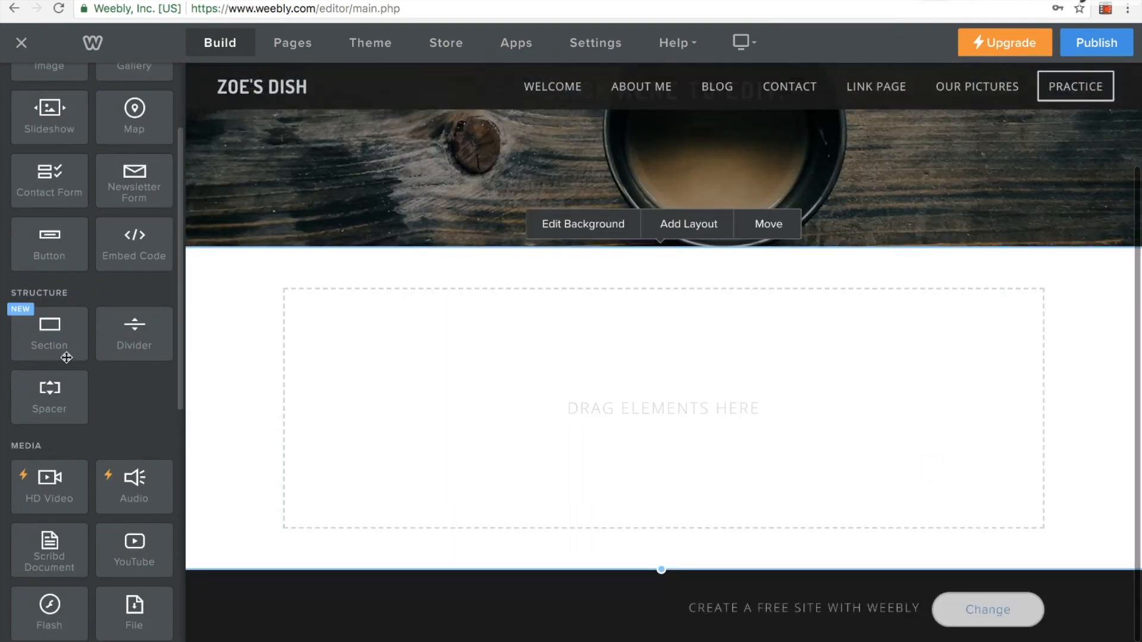
pyautogui.moveTo(49, 352); pyautogui.dragTo(417, 382)
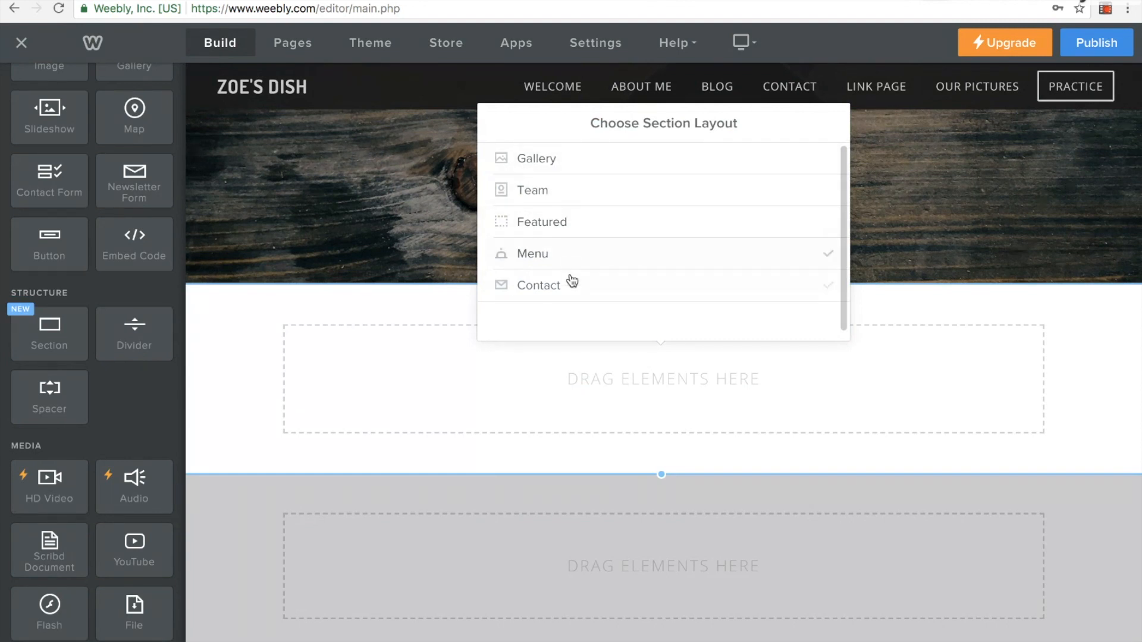
pyautogui.click(571, 224)
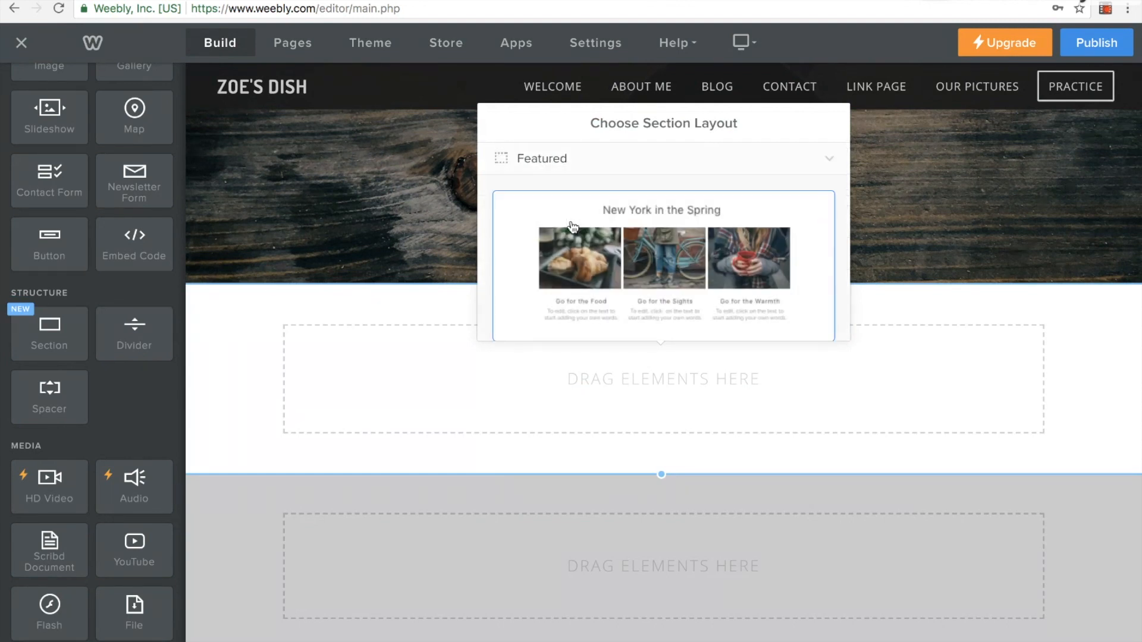
pyautogui.click(697, 248)
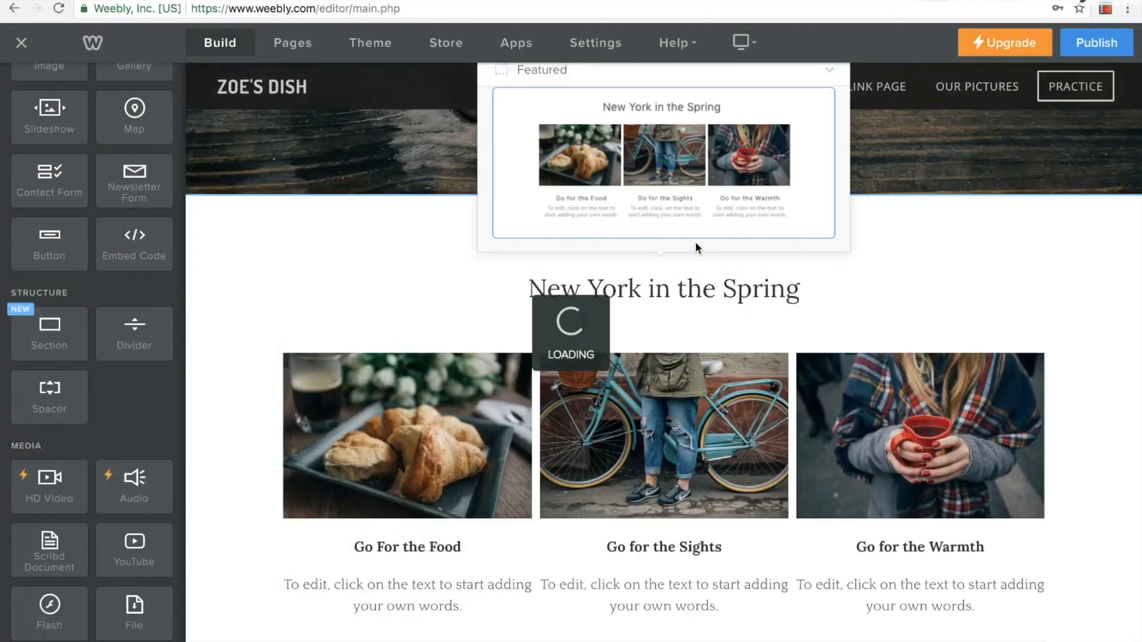
pyautogui.click(819, 96)
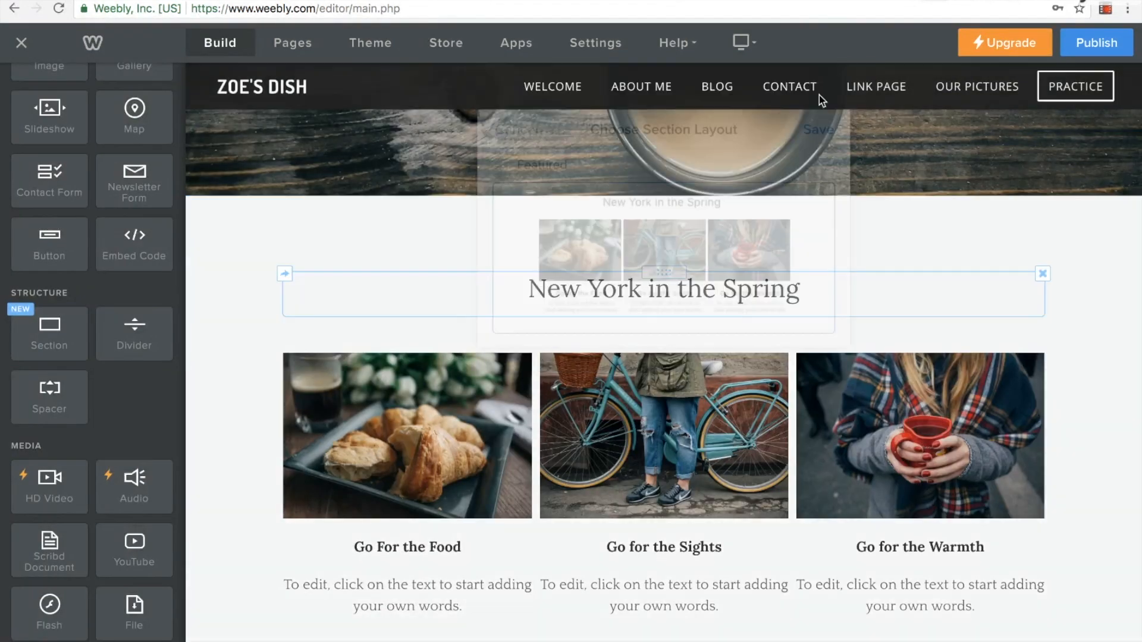
# Replace the croissant image with the Edgenuity login screenshot and the bicycle image with the ABCya screenshot
pyautogui.scroll(-3, 612, 398)
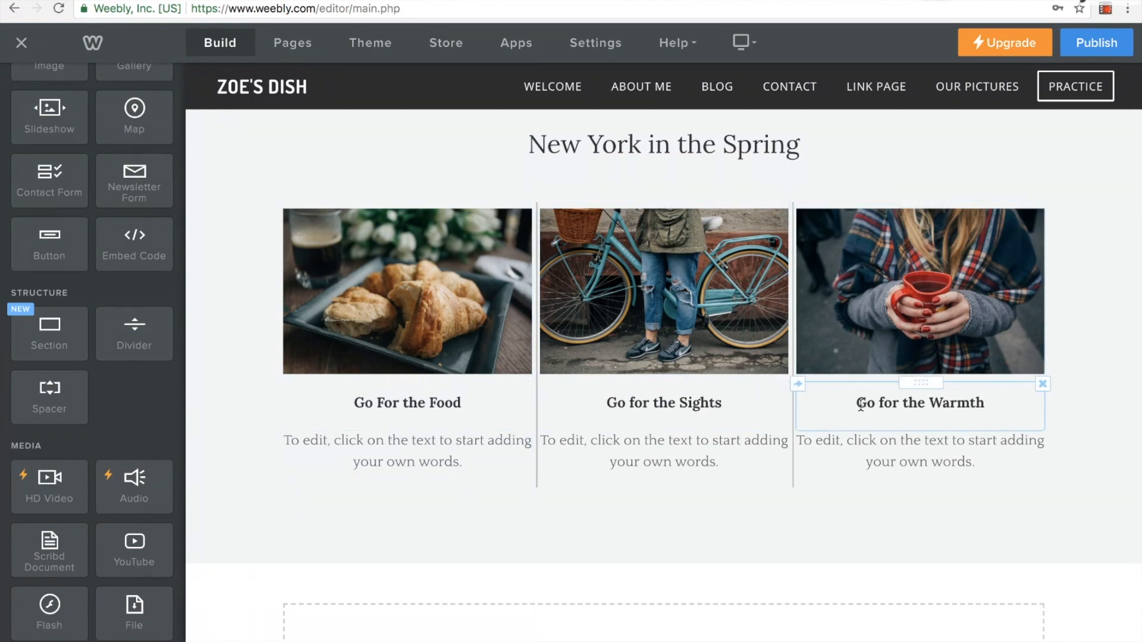
pyautogui.click(432, 329)
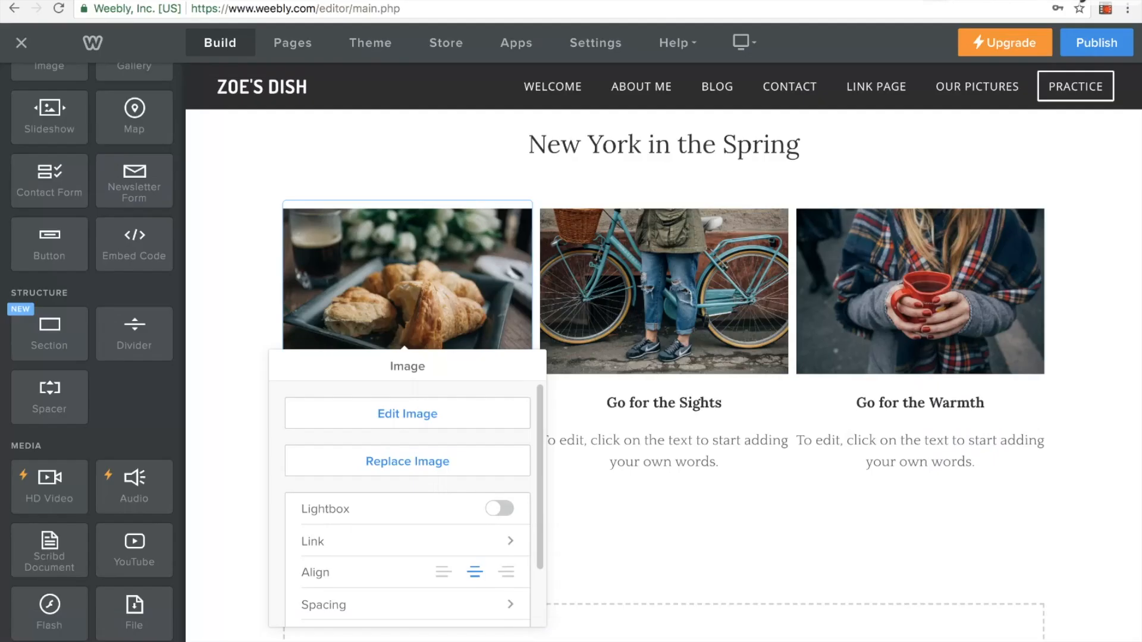
pyautogui.click(415, 466)
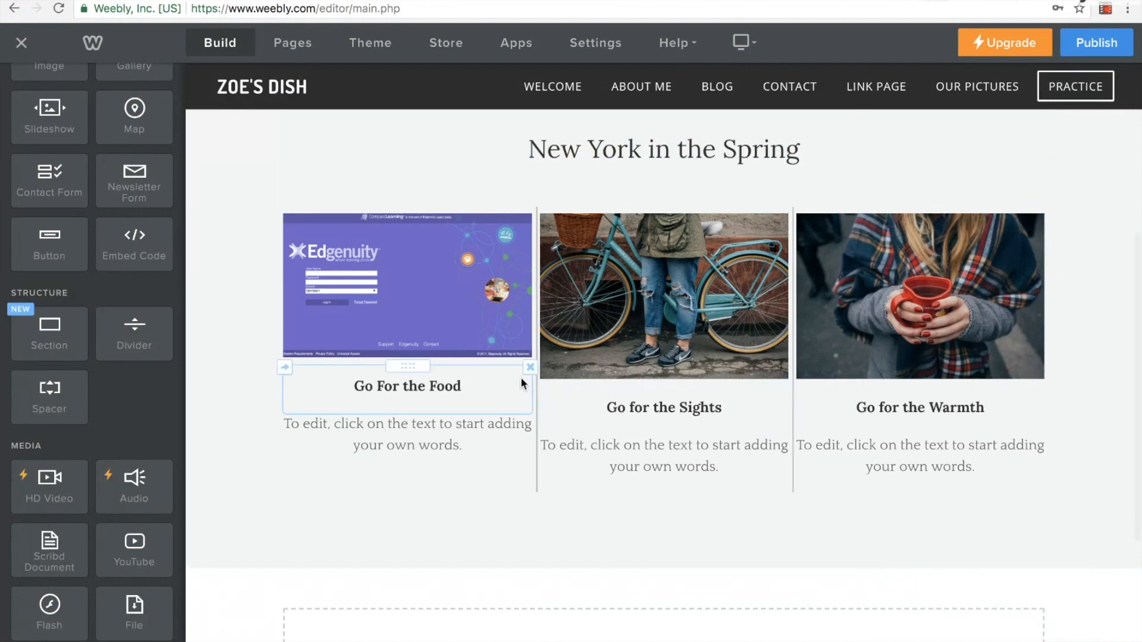
pyautogui.click(677, 304)
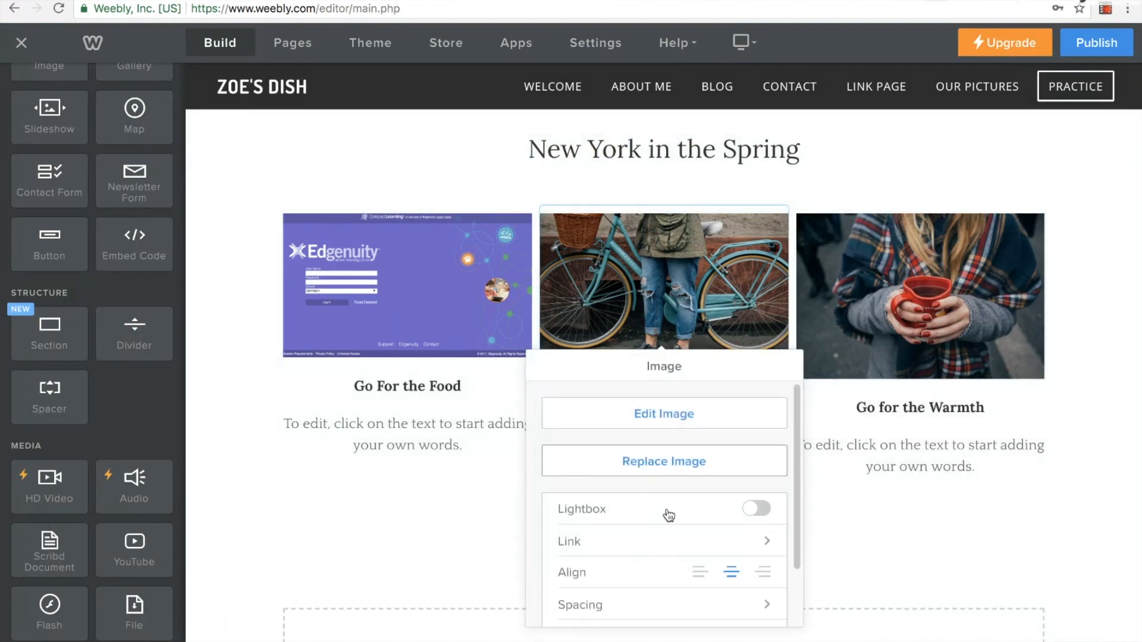
pyautogui.click(662, 463)
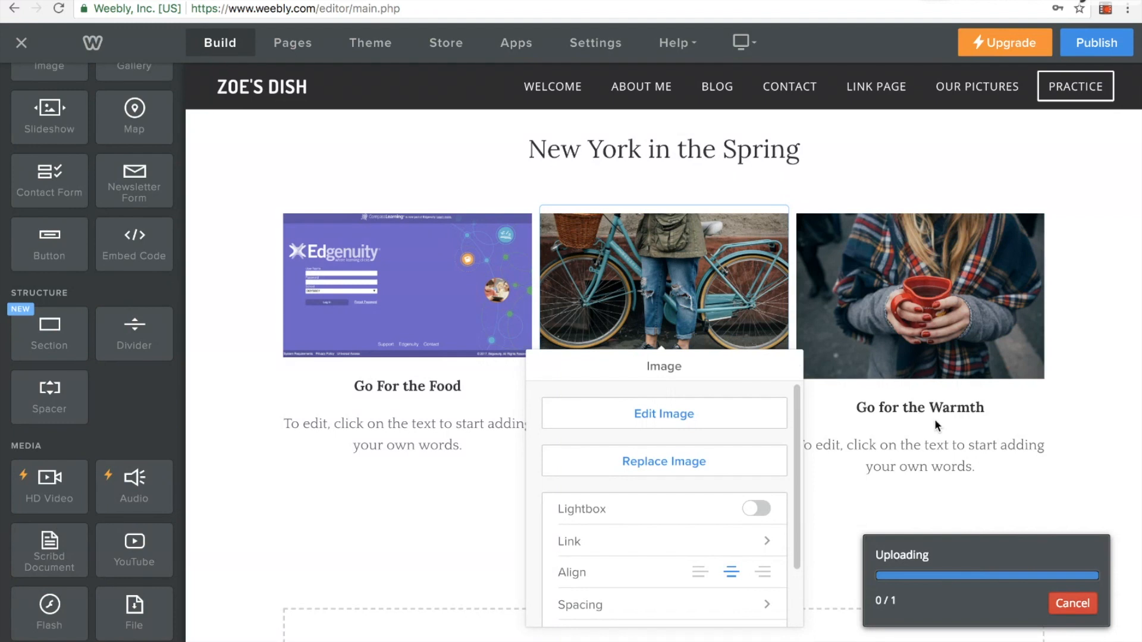
pyautogui.click(949, 496)
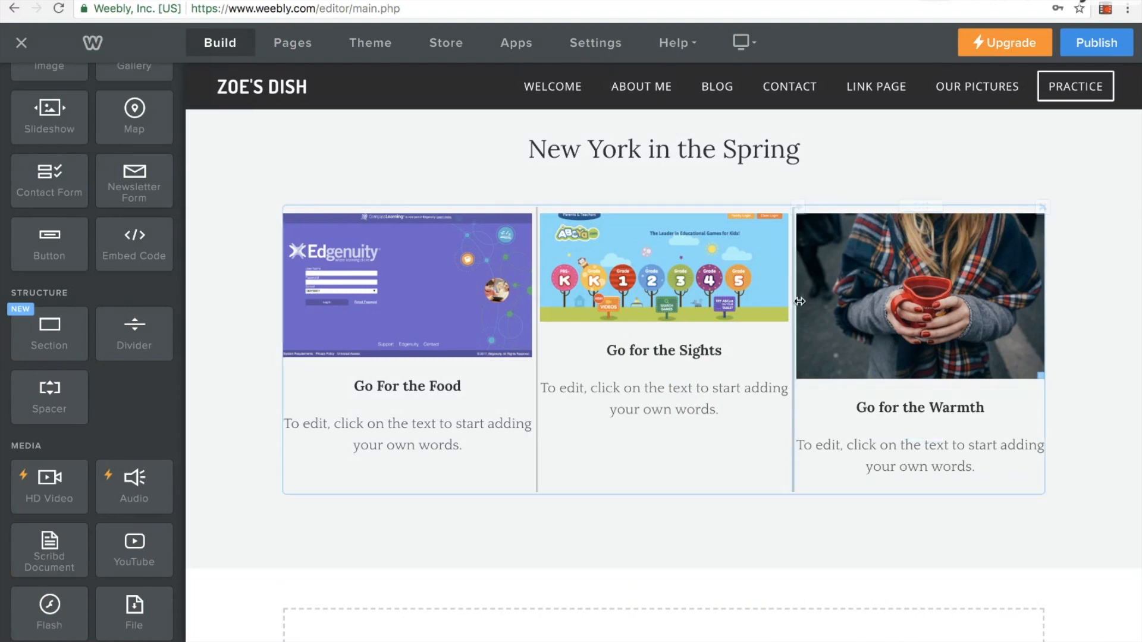
# Delete the third column's image, its Go for the Warmth title and its placeholder text
pyautogui.click(892, 288)
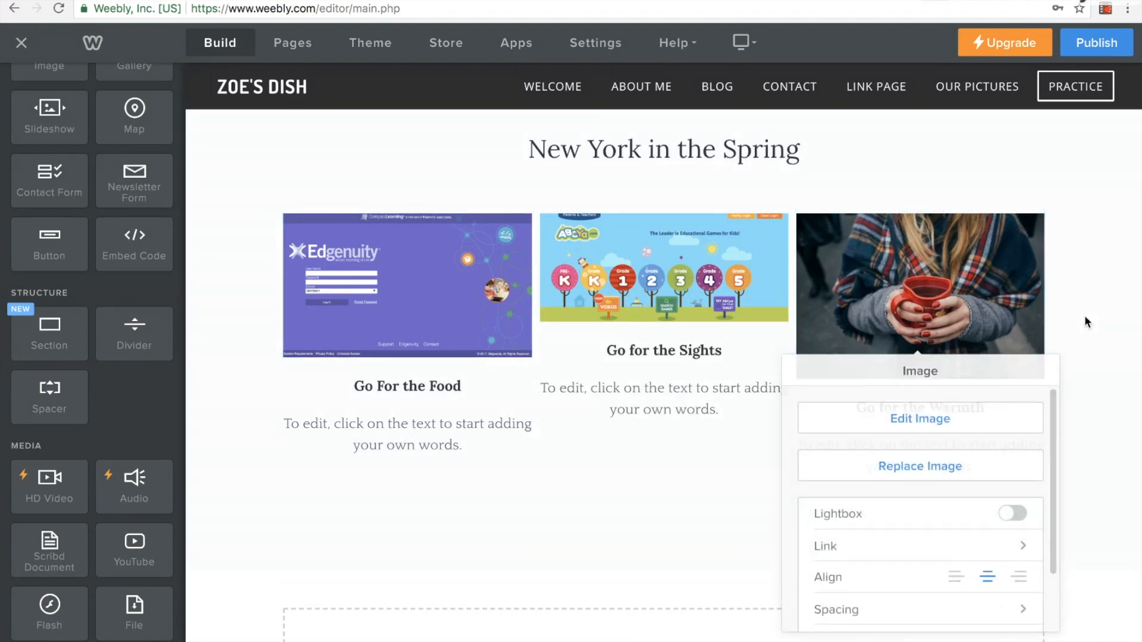
pyautogui.click(1083, 315)
pyautogui.click(1042, 208)
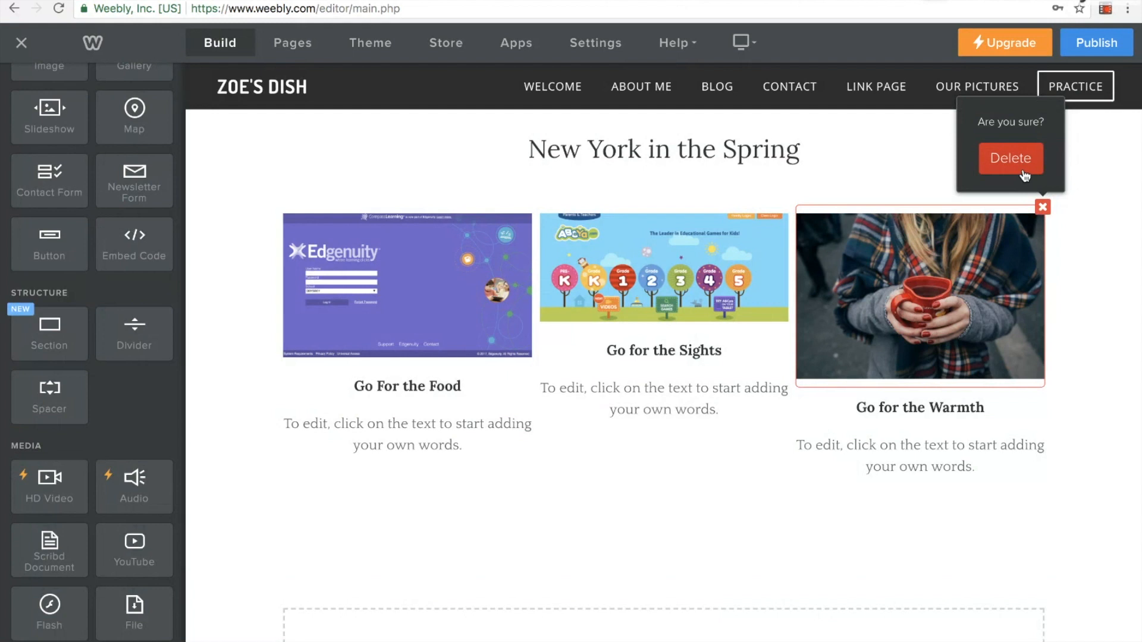
pyautogui.click(1010, 164)
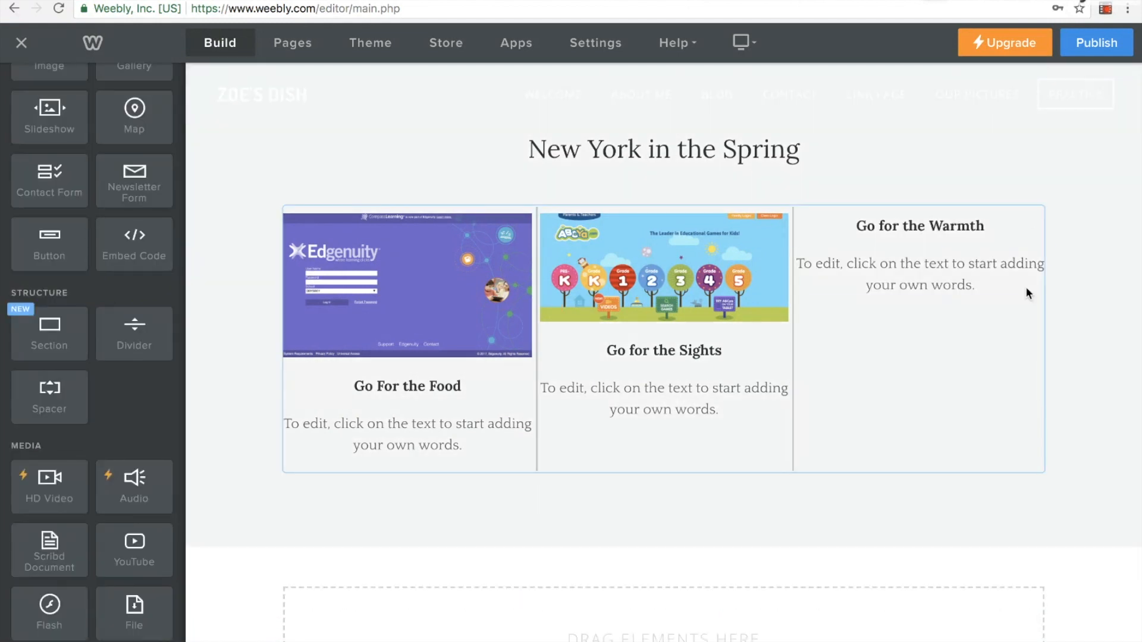
pyautogui.click(1042, 208)
pyautogui.click(1010, 164)
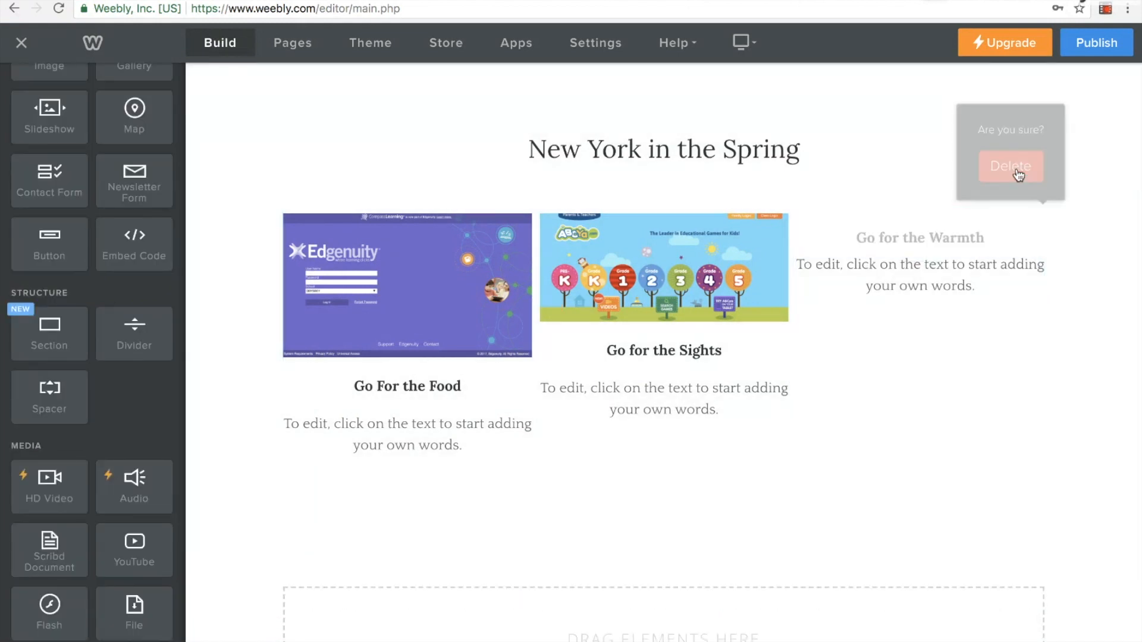
pyautogui.click(969, 238)
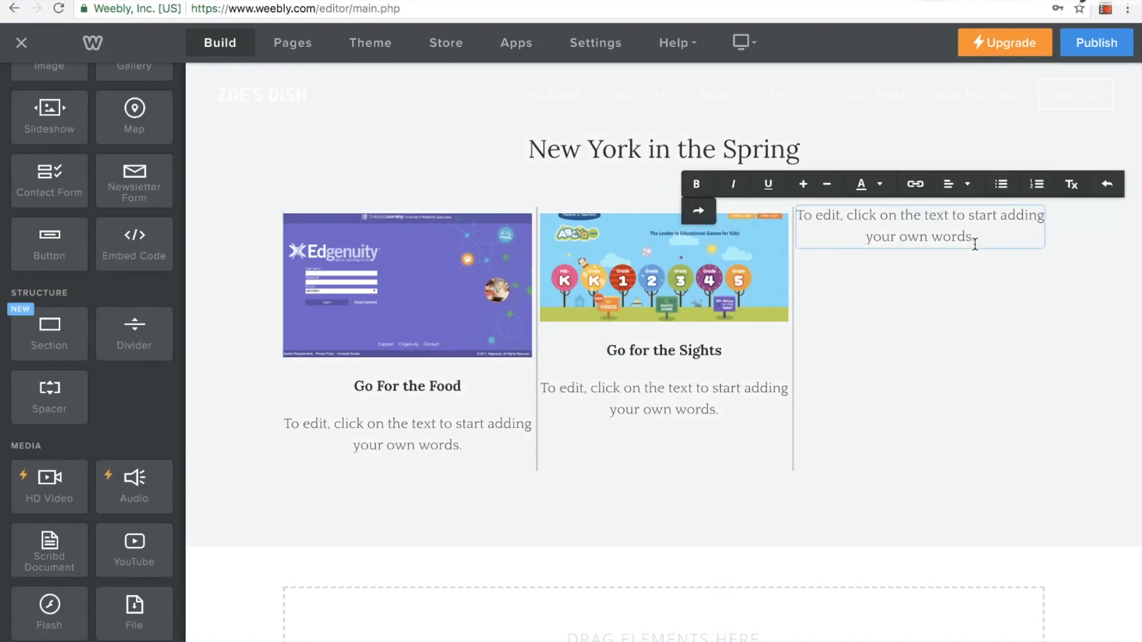
pyautogui.click(1121, 249)
pyautogui.click(1028, 224)
pyautogui.click(1045, 217)
pyautogui.click(1042, 209)
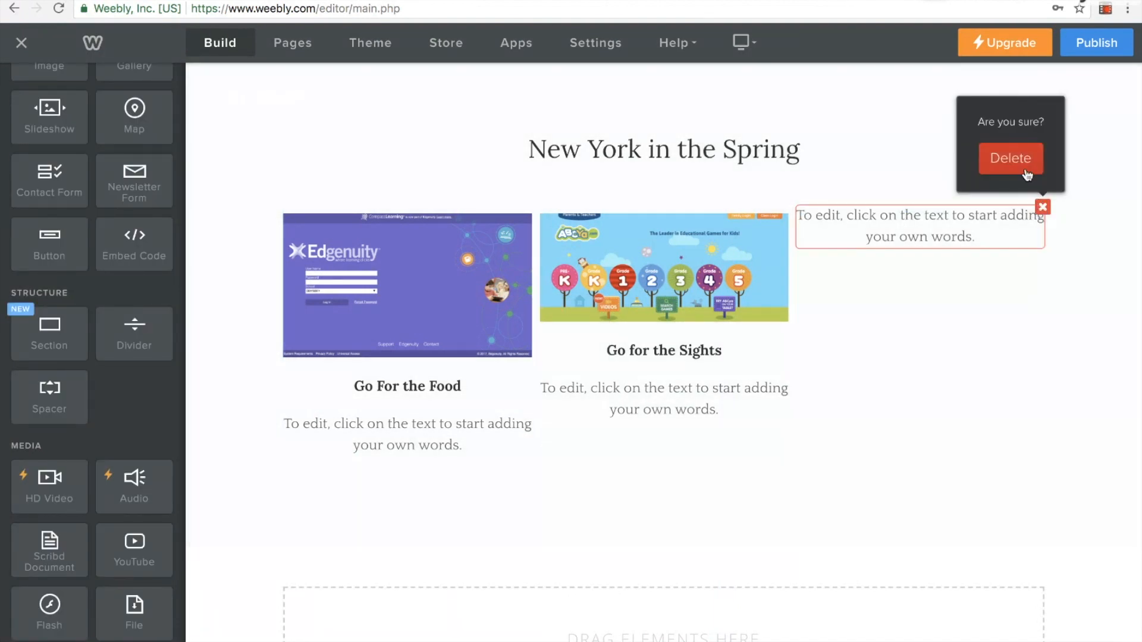
pyautogui.click(1008, 161)
# Replace the title under the Edgenuity image with Compass Learning
pyautogui.click(453, 363)
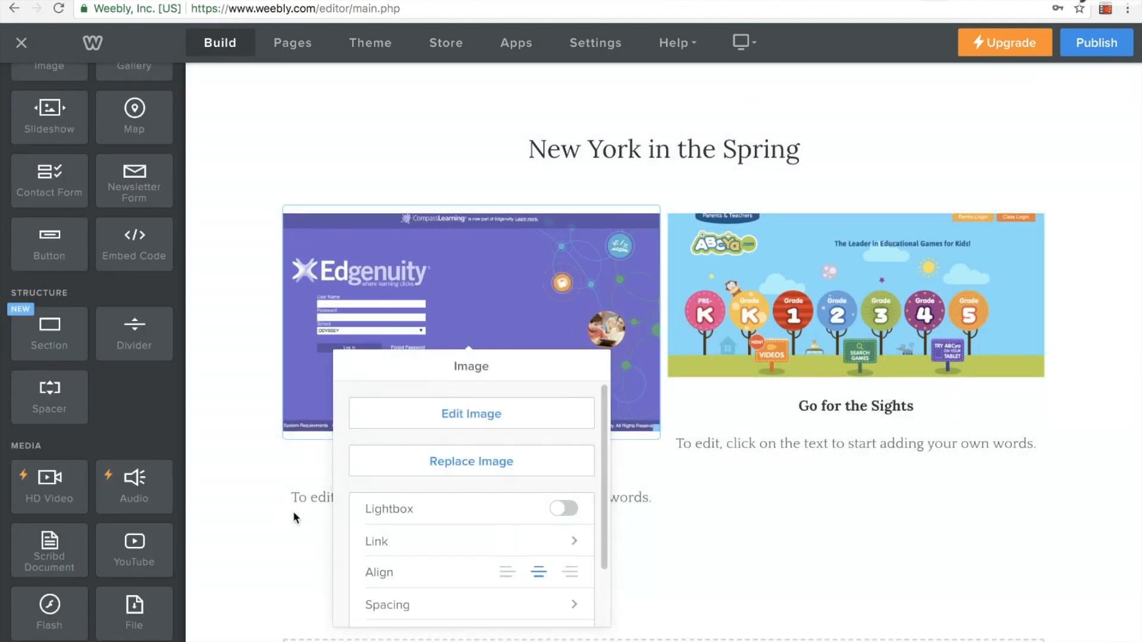
pyautogui.click(296, 517)
pyautogui.moveTo(525, 462); pyautogui.dragTo(414, 463)
pyautogui.write('Compass Lae')
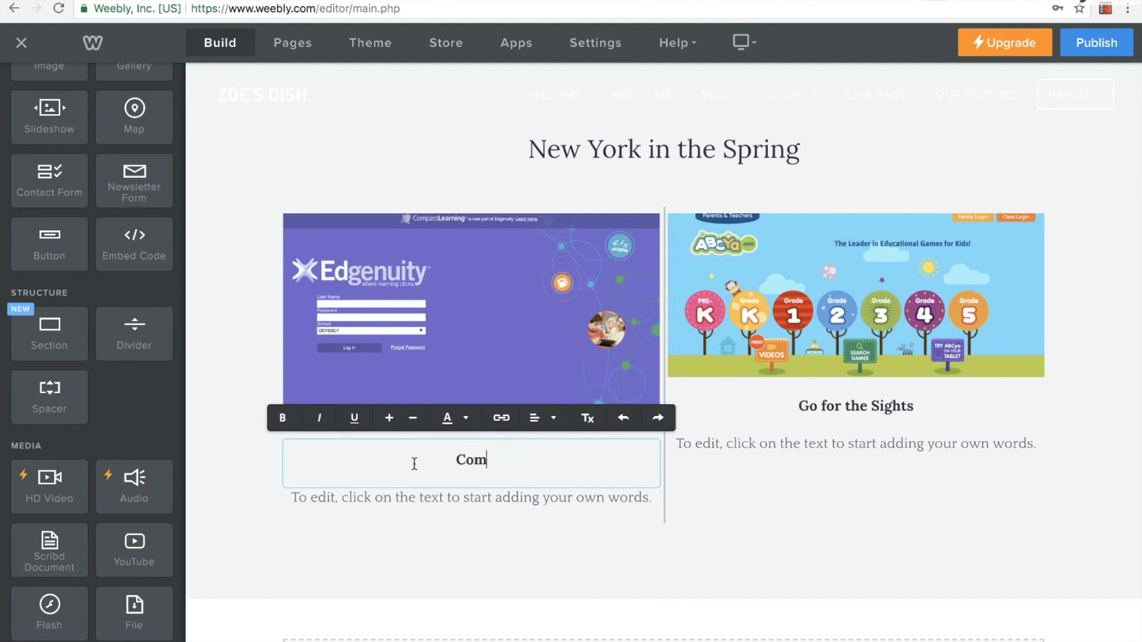
pyautogui.press('BackSpace')
pyautogui.press('BackSpace')
pyautogui.write('earning')
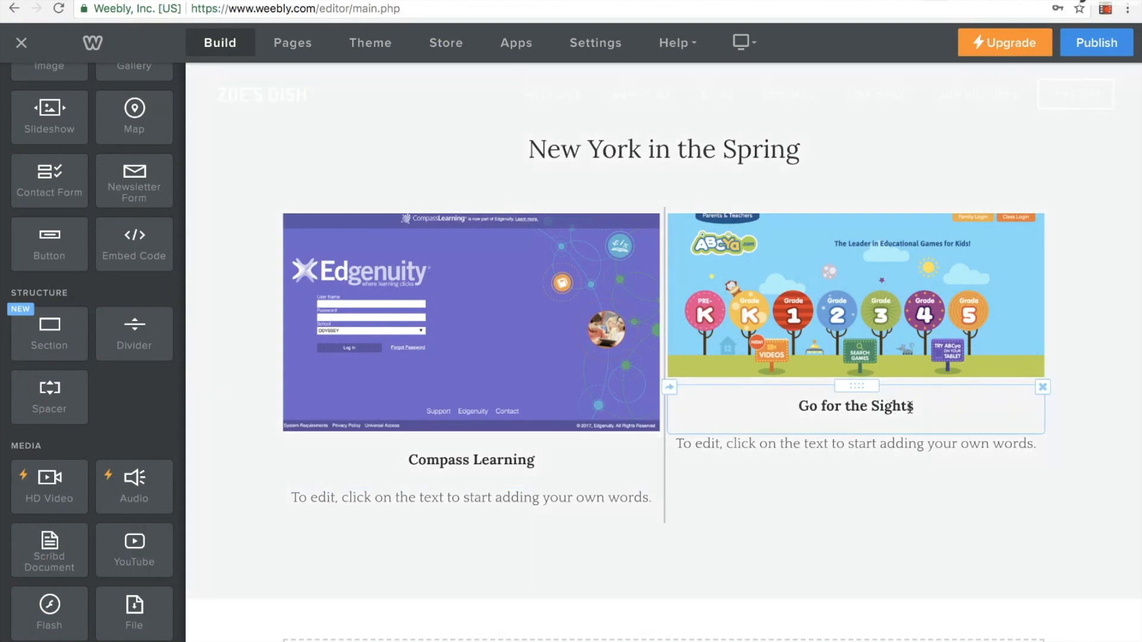
# Replace the title under the ABCya image with abcya.com
pyautogui.click(801, 408)
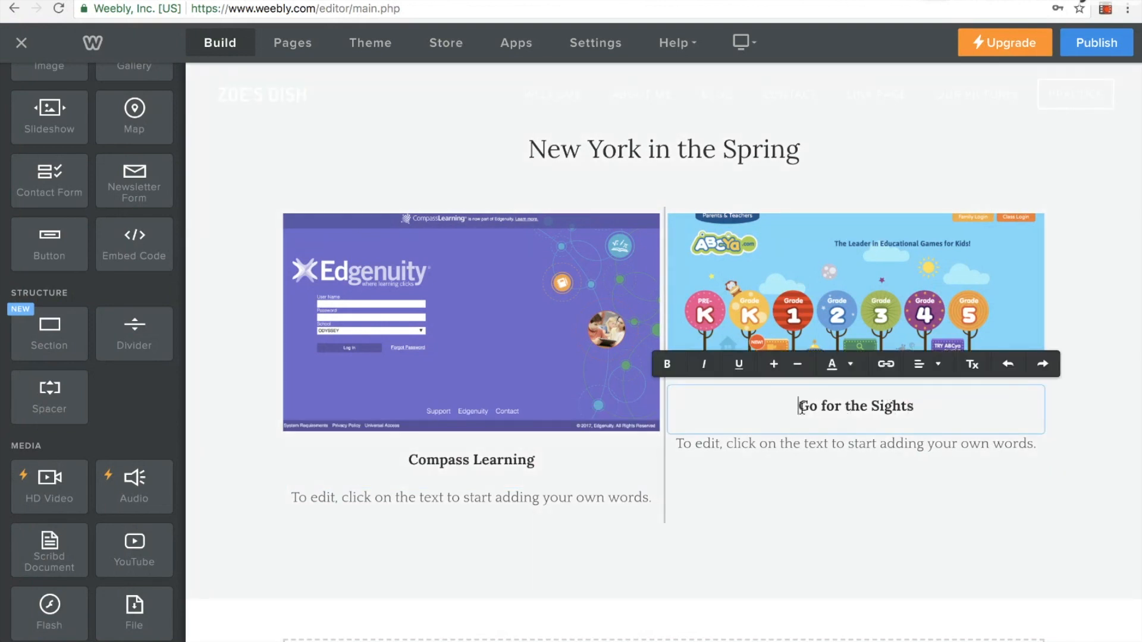
pyautogui.moveTo(801, 408); pyautogui.dragTo(909, 408)
pyautogui.write('s')
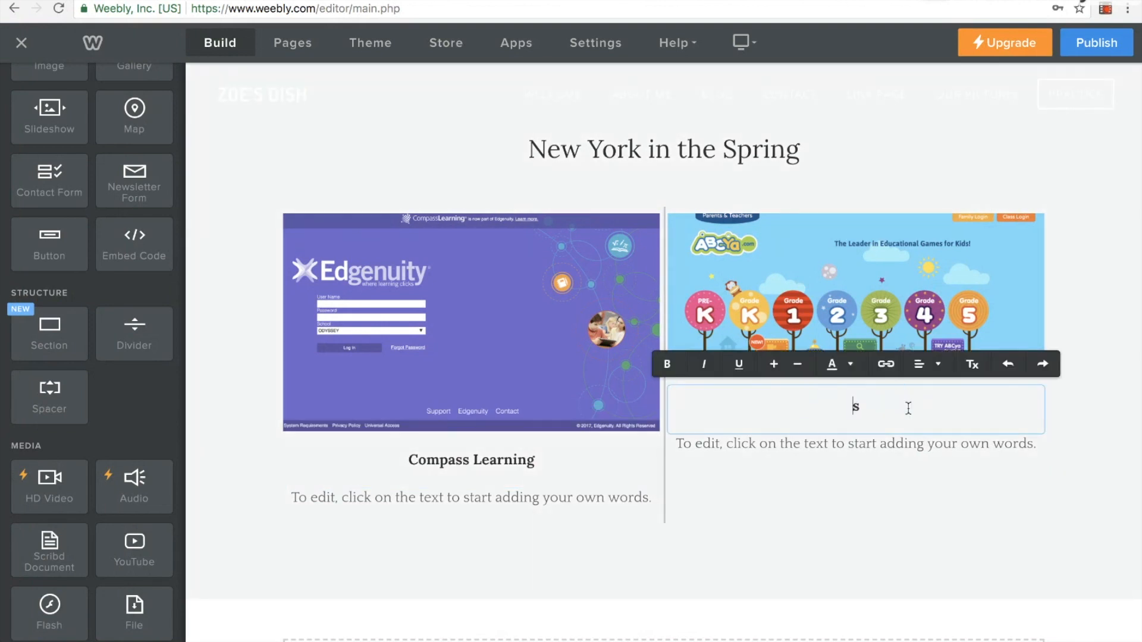
pyautogui.press('BackSpace')
pyautogui.write('abcya.com')
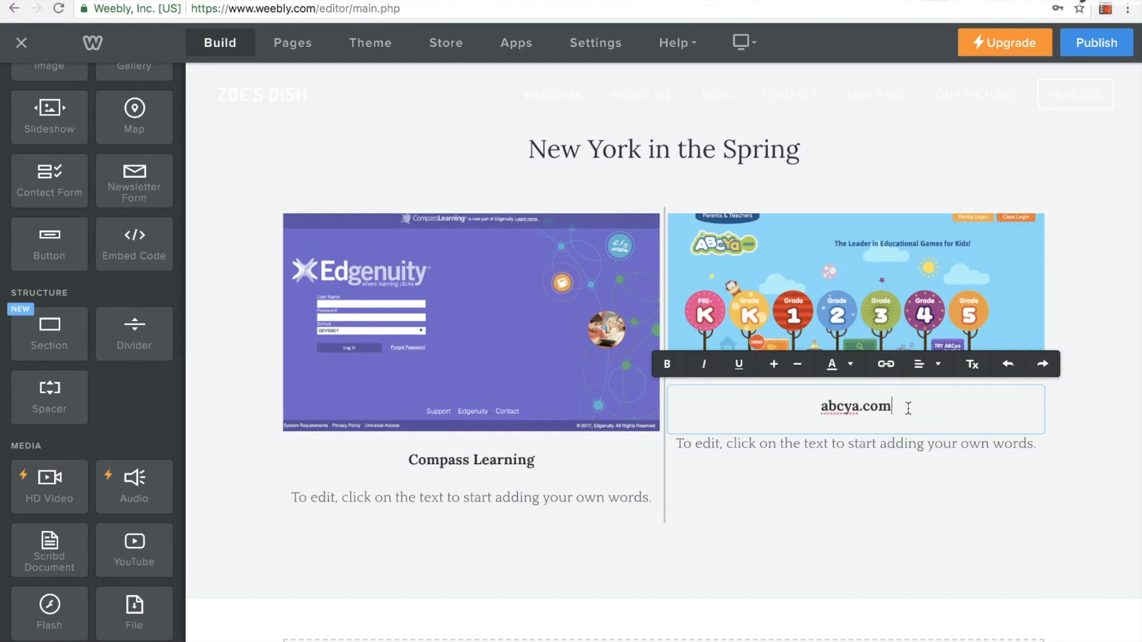
# Delete the placeholder paragraphs below the Compass Learning and abcya.com titles
pyautogui.click(631, 504)
pyautogui.click(658, 489)
pyautogui.click(625, 452)
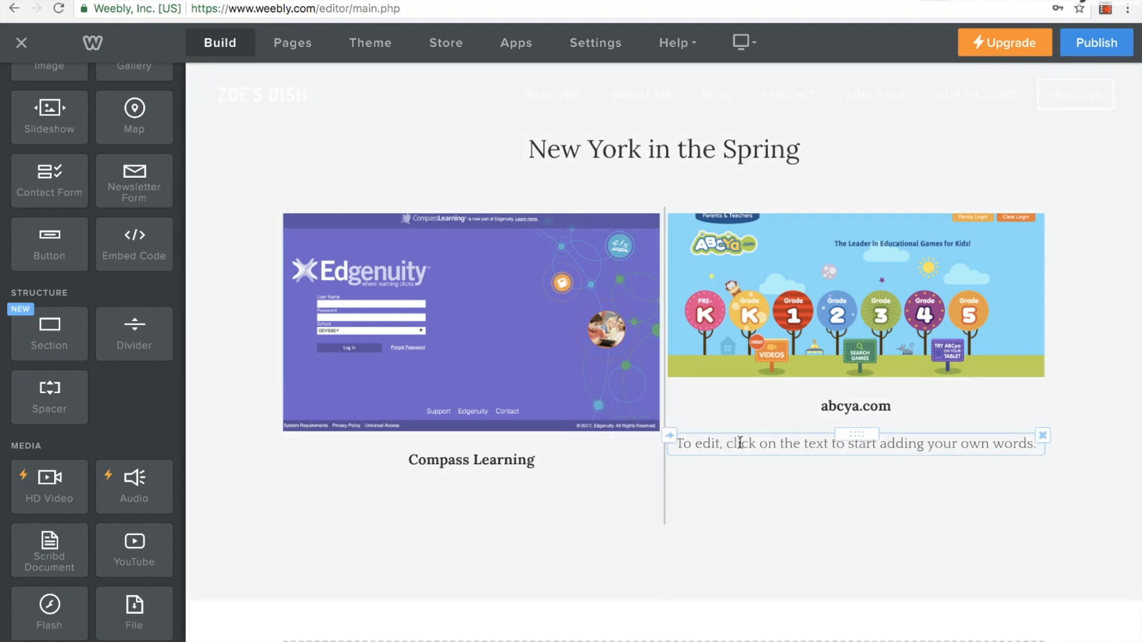
pyautogui.click(736, 444)
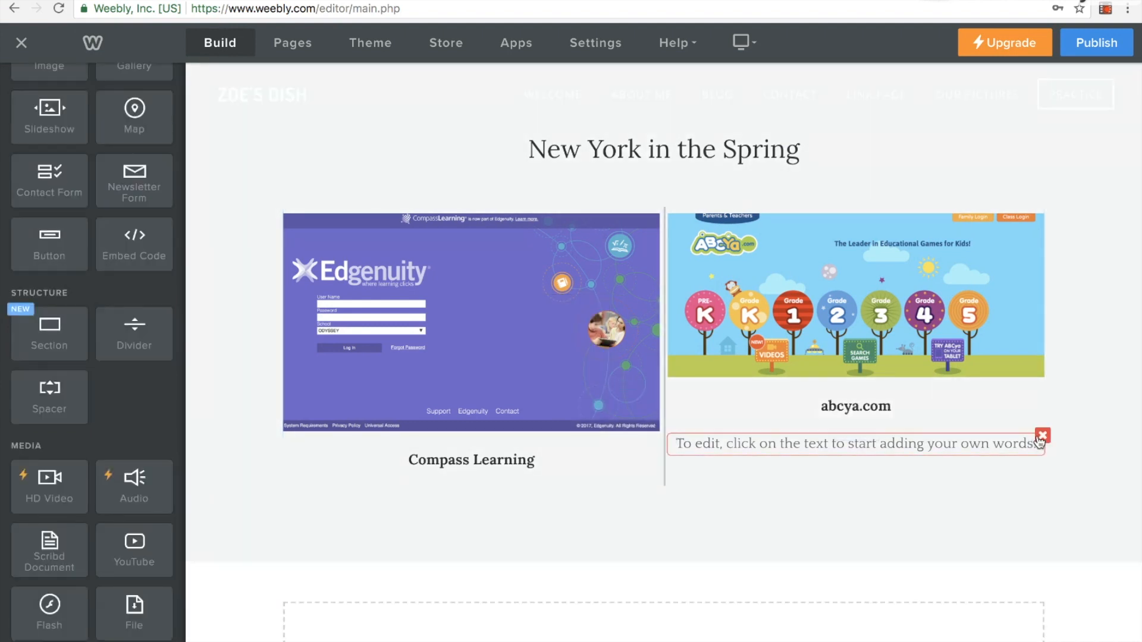
pyautogui.click(1042, 436)
pyautogui.click(1009, 387)
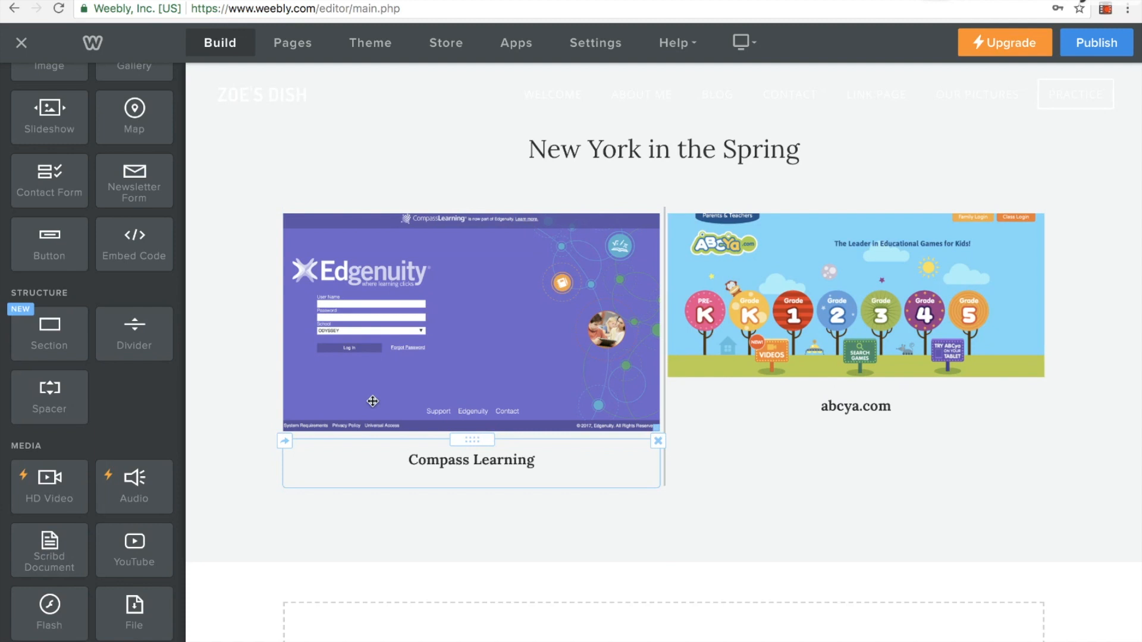
# Add a button below the Compass Learning title and another in the abcya.com column beside it
pyautogui.scroll(3, 152, 217)
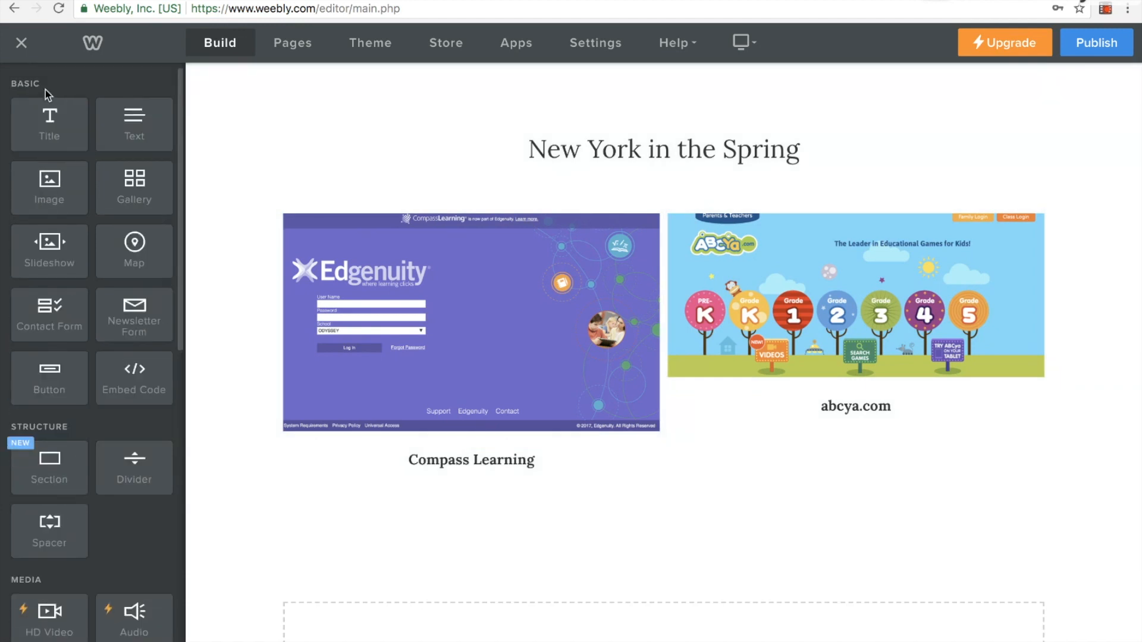
pyautogui.moveTo(55, 380); pyautogui.dragTo(471, 511)
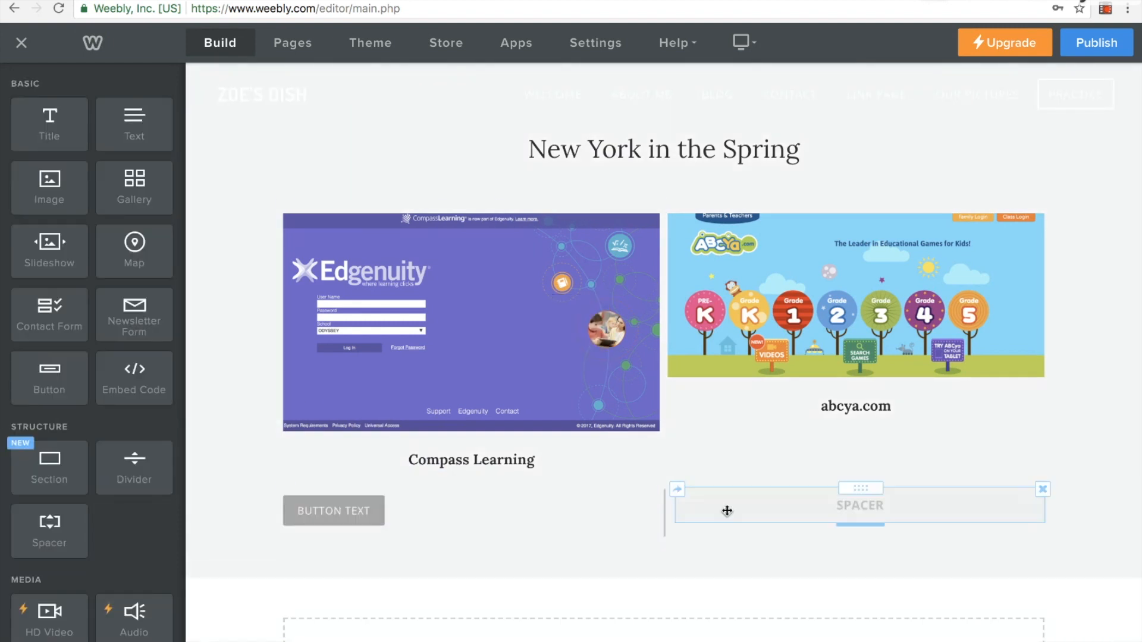
pyautogui.moveTo(59, 368); pyautogui.dragTo(874, 495)
pyautogui.moveTo(874, 495); pyautogui.dragTo(874, 495)
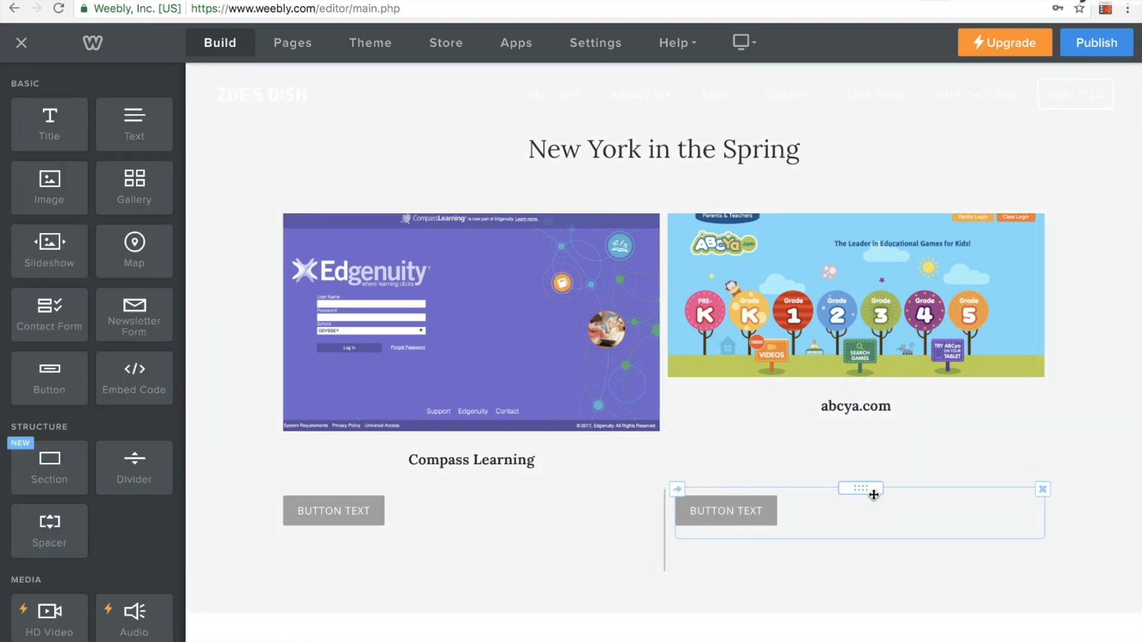
# Replace the text of the button under the Compass Learning title with CLICK TO GO!
pyautogui.click(354, 508)
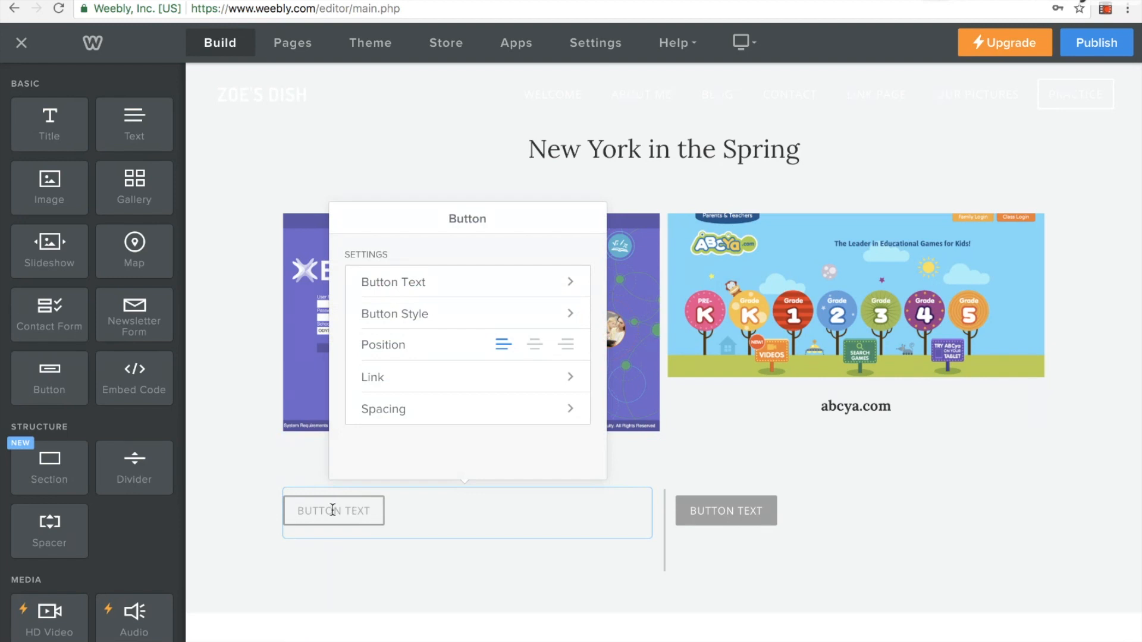
pyautogui.click(332, 510)
pyautogui.write('C')
pyautogui.press('BackSpace')
pyautogui.press('BackSpace')
pyautogui.press('BackSpace')
pyautogui.press('BackSpace')
pyautogui.press('BackSpace')
pyautogui.press('BackSpace')
pyautogui.press('BackSpace')
pyautogui.press('BackSpace')
pyautogui.press('BackSpace')
pyautogui.press('BackSpace')
pyautogui.press('BackSpace')
pyautogui.press('BackSpace')
pyautogui.write('CLICK TO GO!')
# Replace the text of the button in the abcya.com column with CLICK TO GO!
pyautogui.click(721, 510)
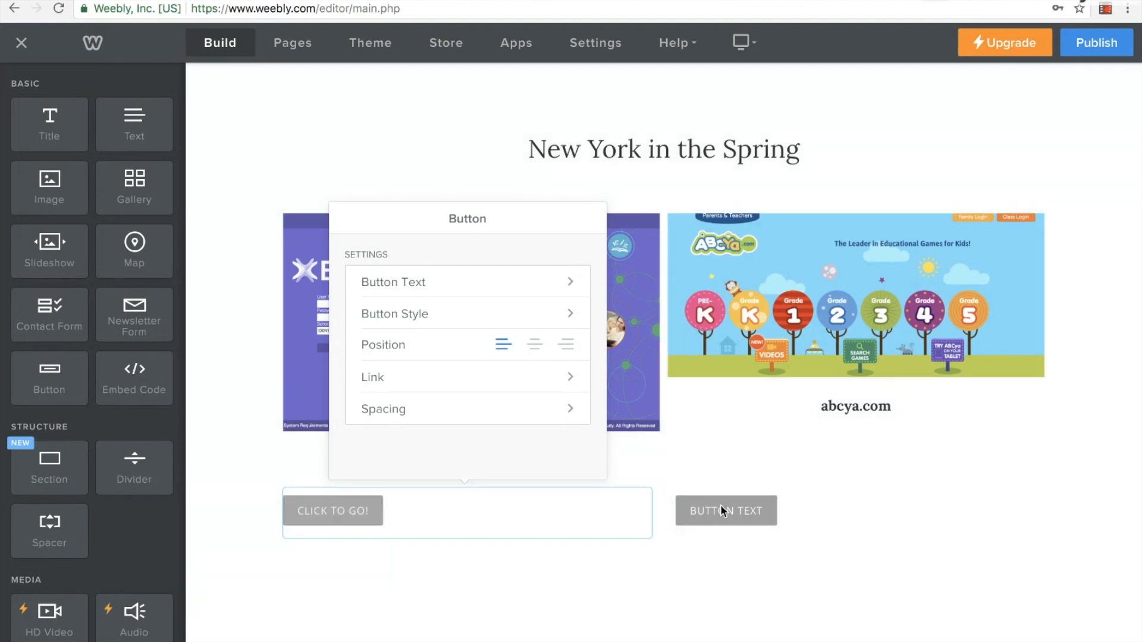
pyautogui.write('CLICK TO')
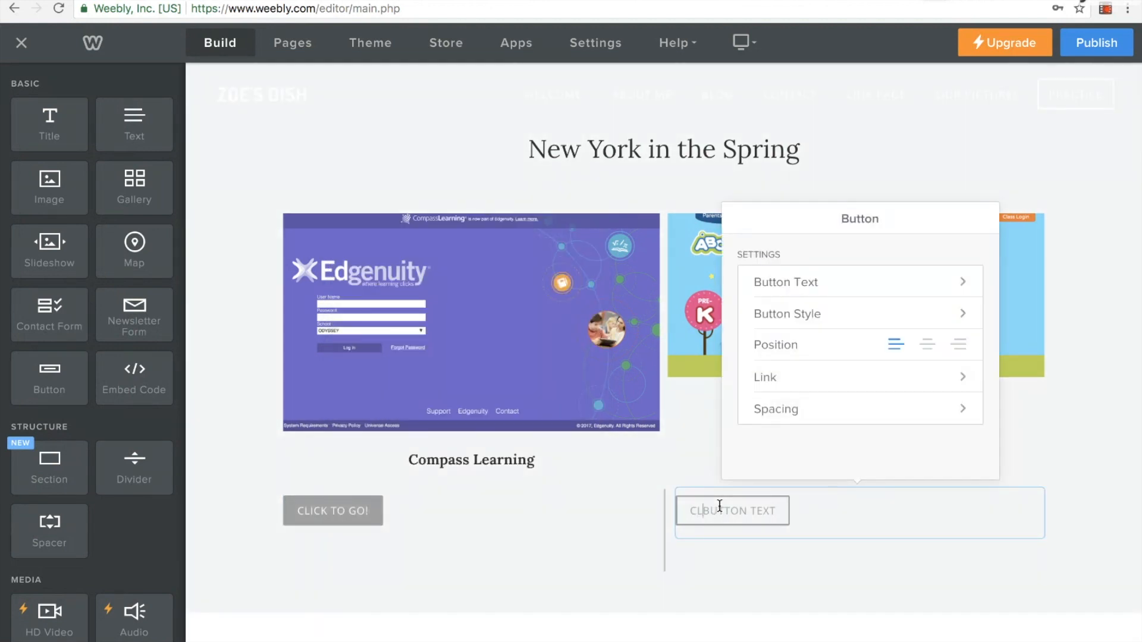
pyautogui.write(' GO!')
pyautogui.press('BackSpace')
pyautogui.press('BackSpace')
pyautogui.press('BackSpace')
pyautogui.press('BackSpace')
pyautogui.press('BackSpace')
pyautogui.press('BackSpace')
pyautogui.press('BackSpace')
pyautogui.press('BackSpace')
pyautogui.press('BackSpace')
pyautogui.press('BackSpace')
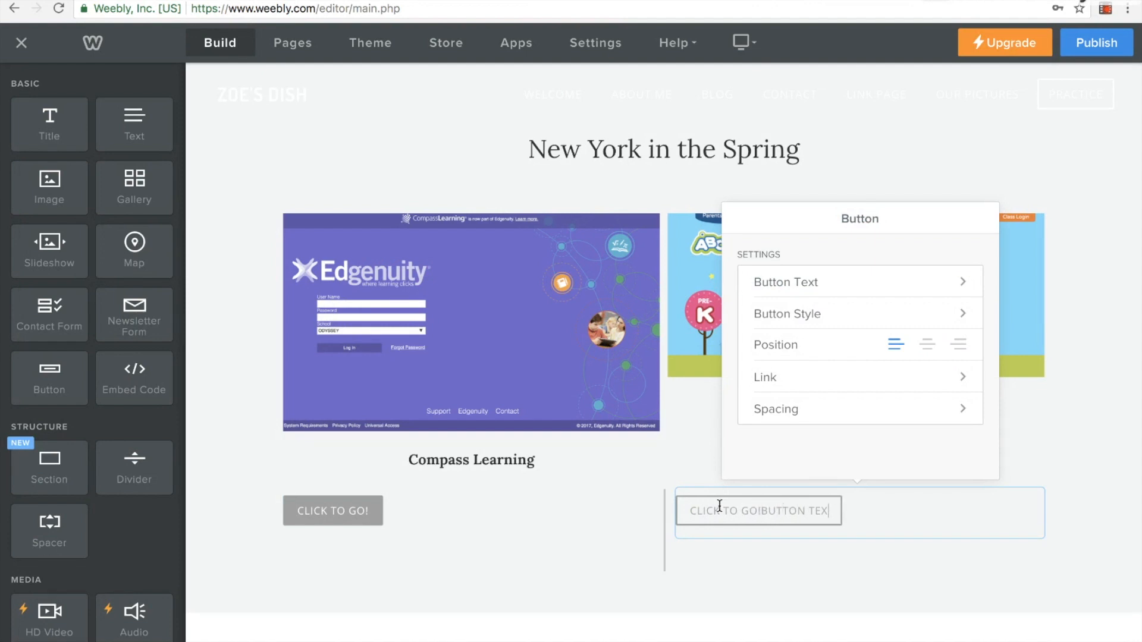
pyautogui.press('BackSpace')
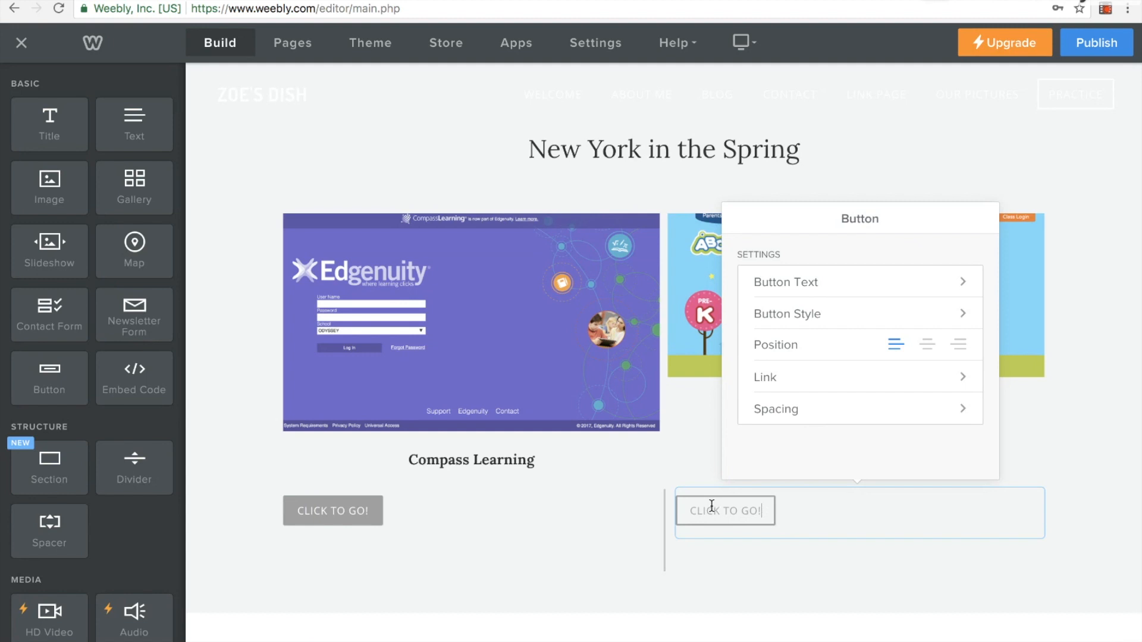
pyautogui.click(348, 503)
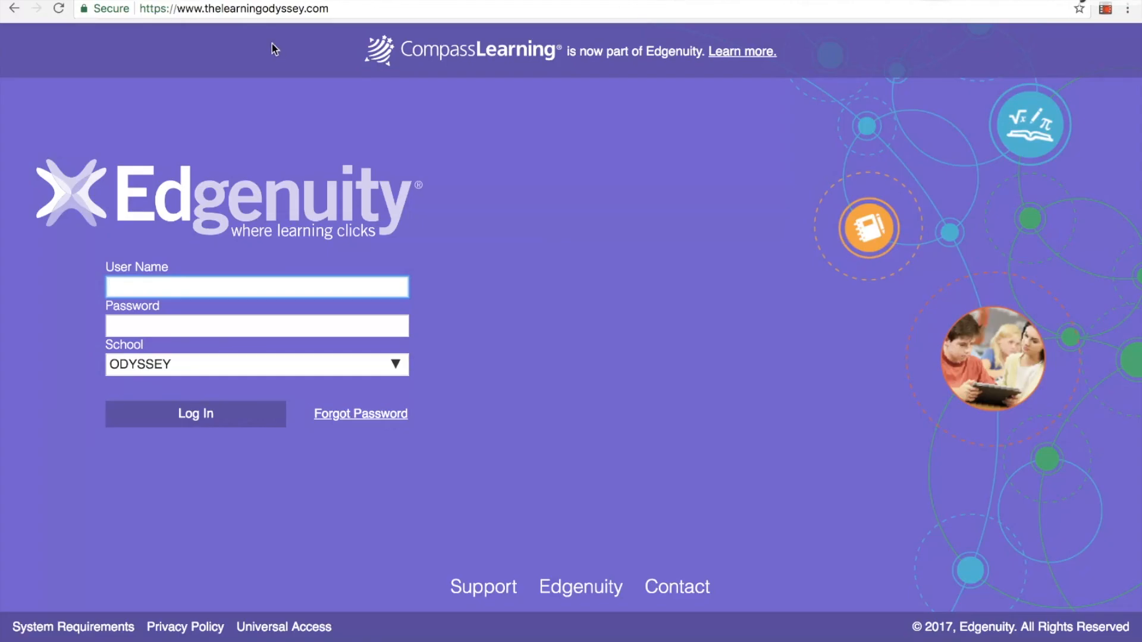
pyautogui.click(281, 11)
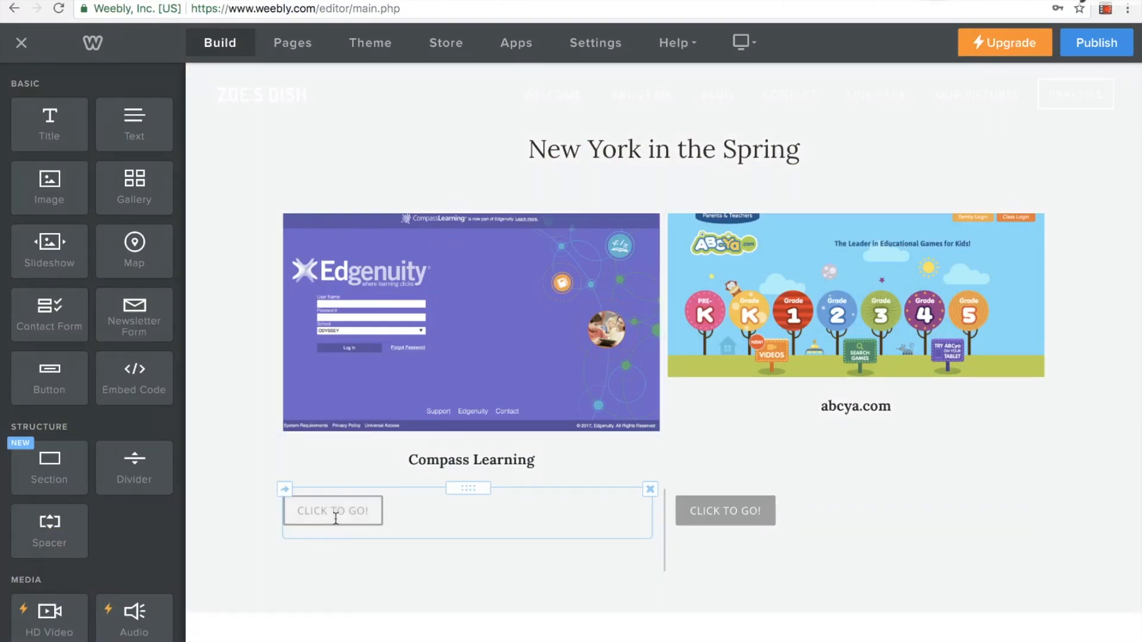
pyautogui.click(335, 519)
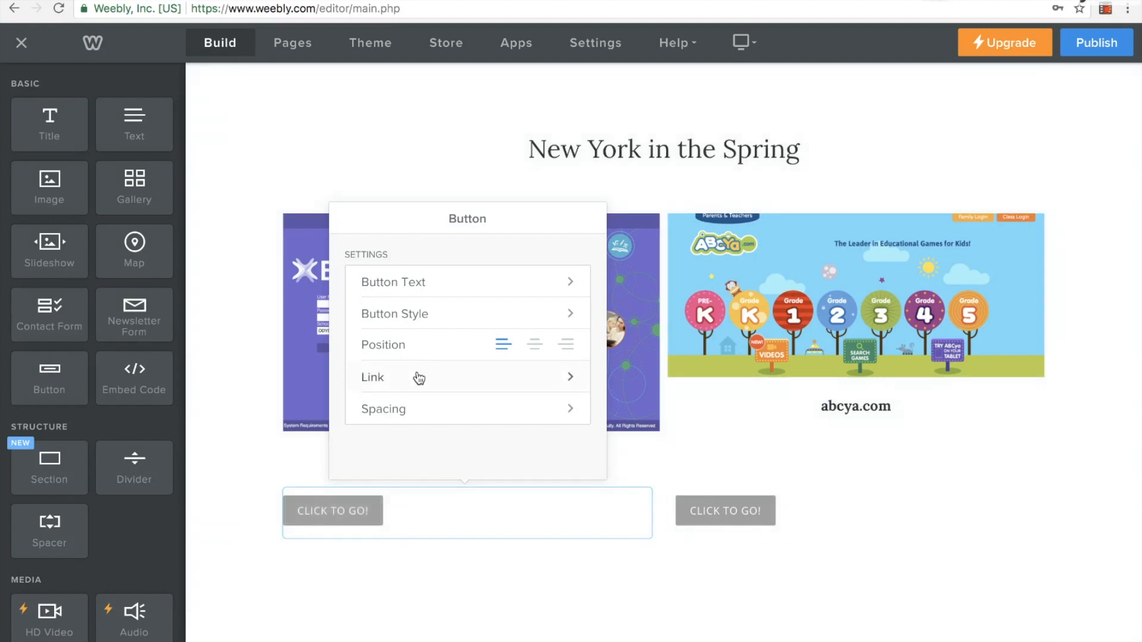
pyautogui.click(416, 377)
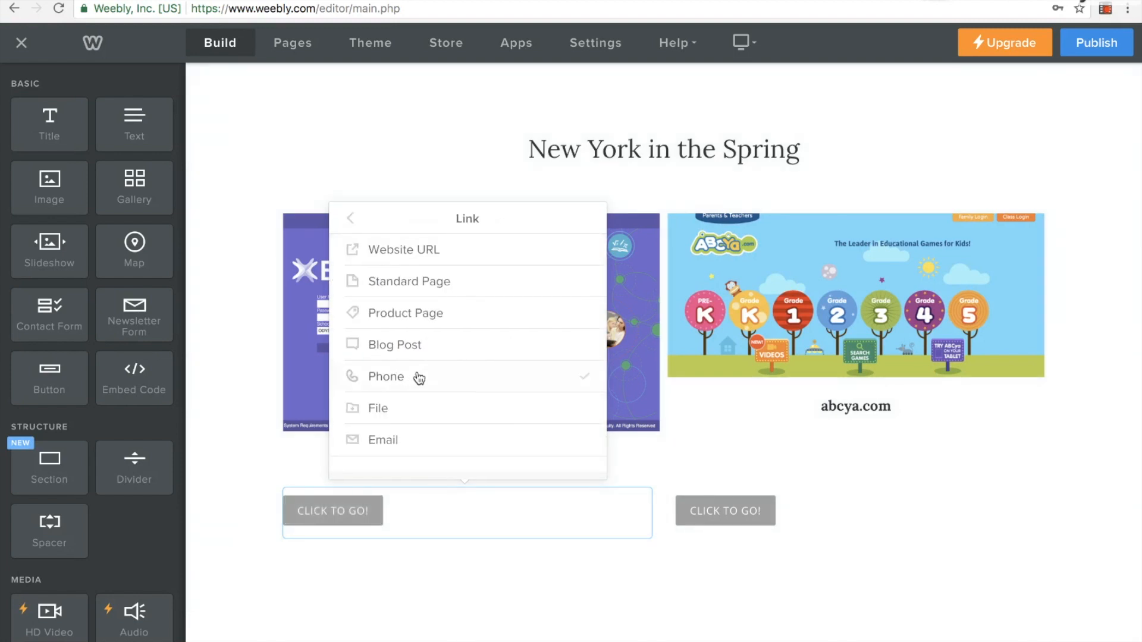
pyautogui.click(416, 257)
pyautogui.click(424, 314)
pyautogui.press('super+v')
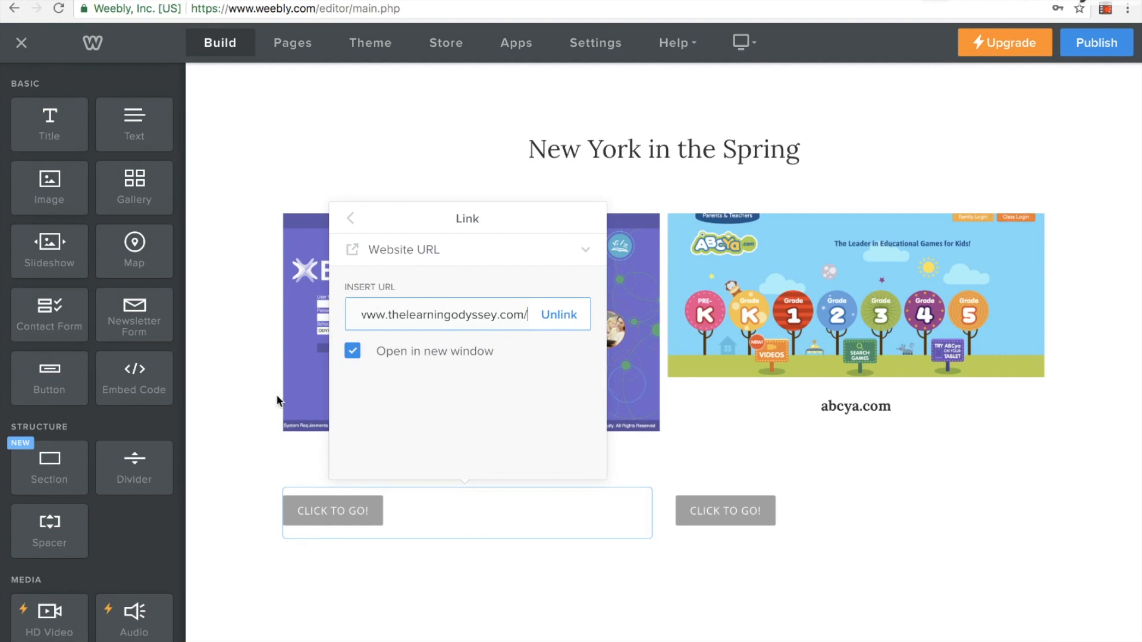
pyautogui.click(245, 438)
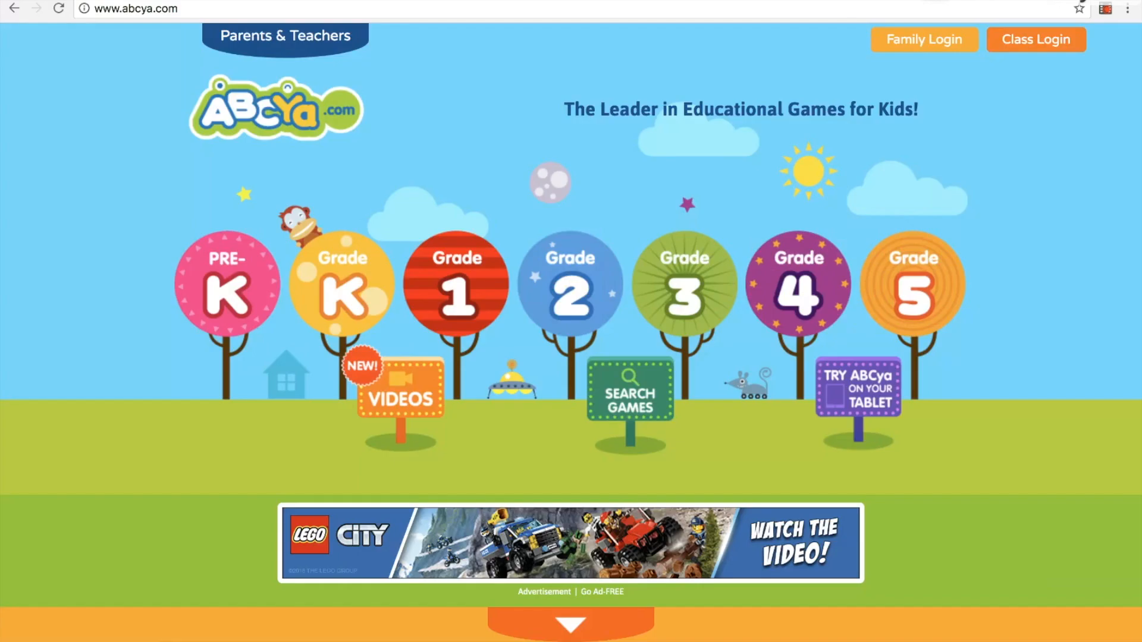
pyautogui.click(428, 6)
pyautogui.hotkey('ctrl', 'c')
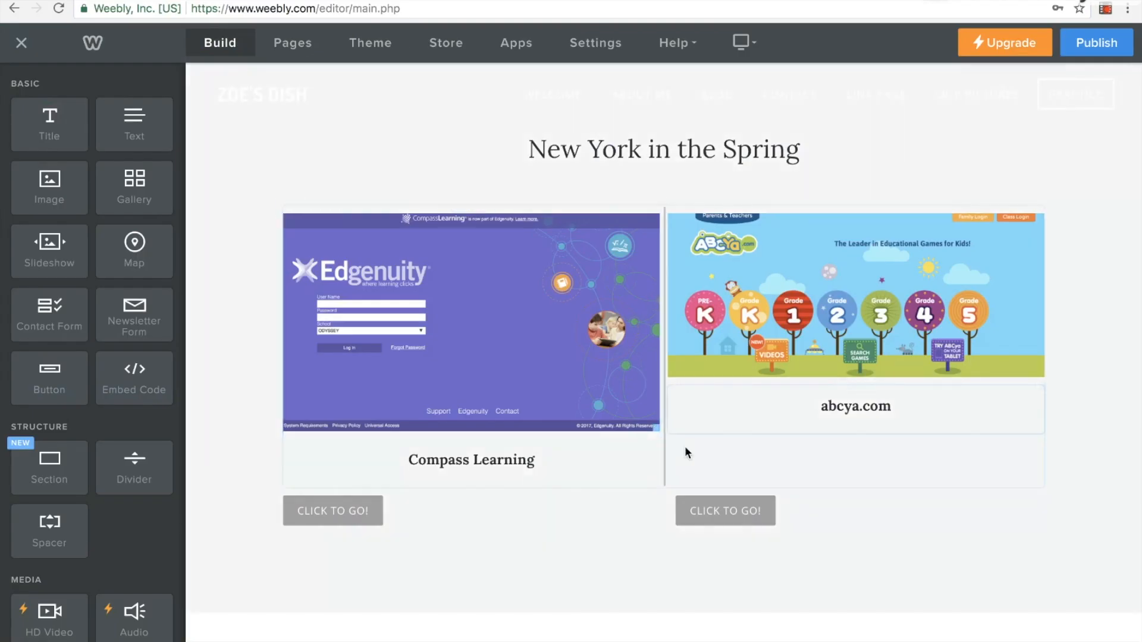
pyautogui.click(706, 503)
pyautogui.click(804, 380)
pyautogui.click(835, 253)
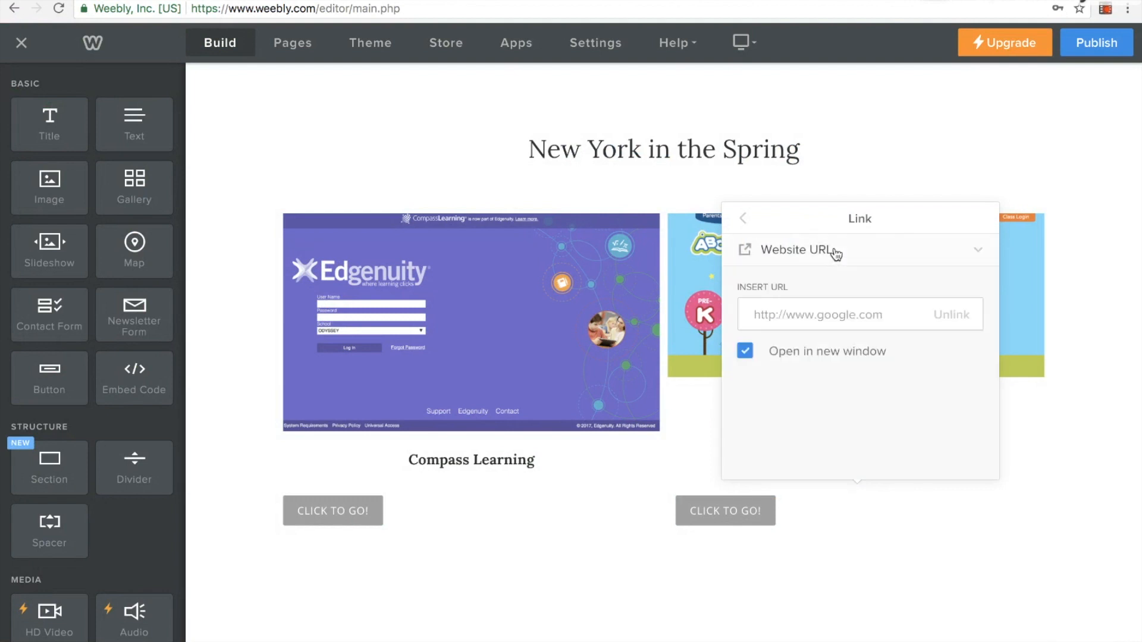
pyautogui.hotkey('ctrl', 'v')
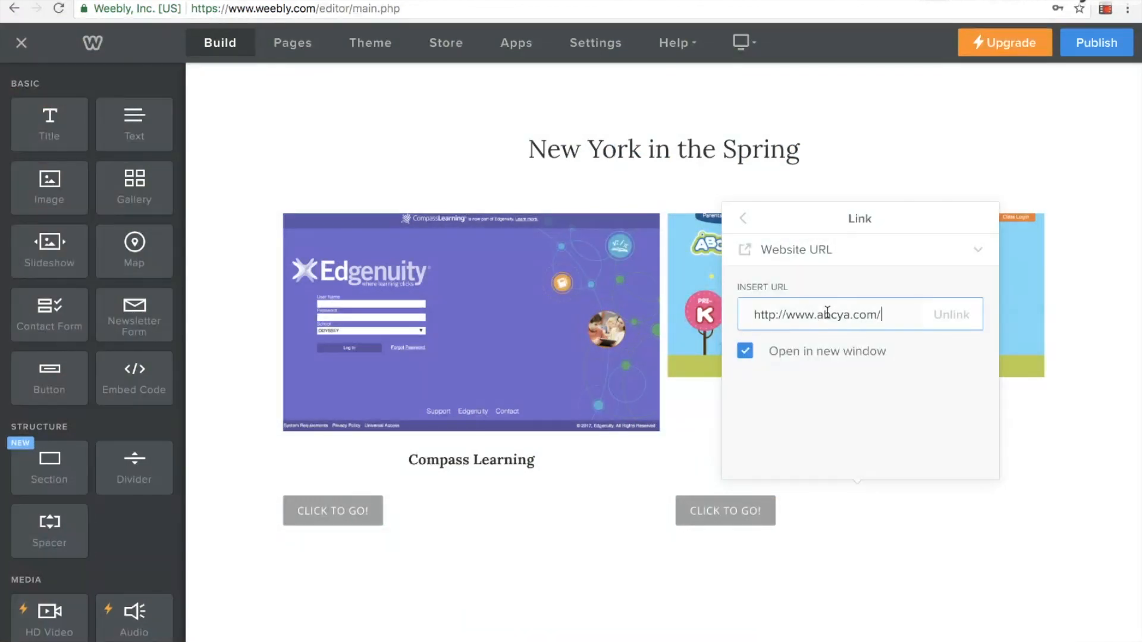
pyautogui.click(615, 470)
# Rearrange the two CLICK TO GO! buttons so each is centred under its own site title, Compass Learning or abcya.com
pyautogui.click(393, 500)
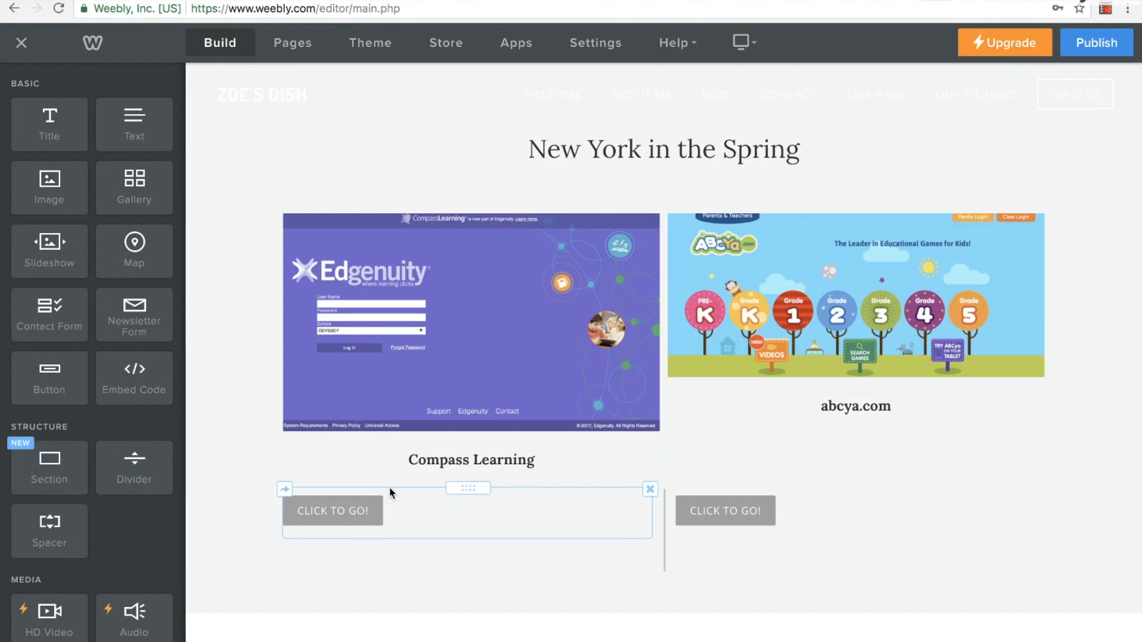
pyautogui.moveTo(463, 489); pyautogui.dragTo(615, 486)
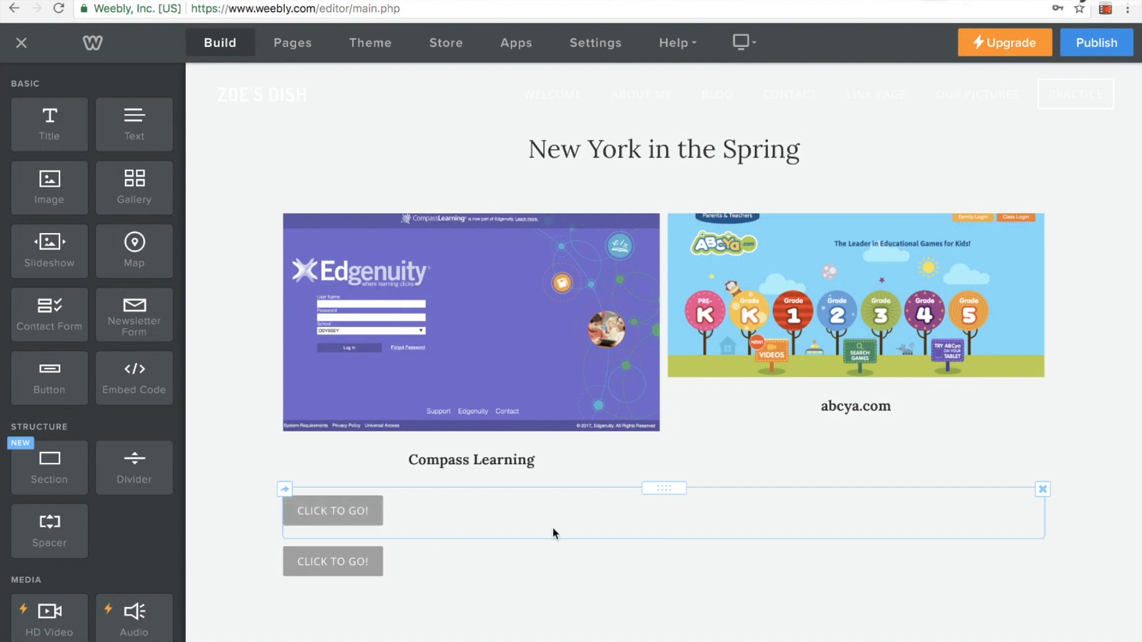
pyautogui.click(392, 561)
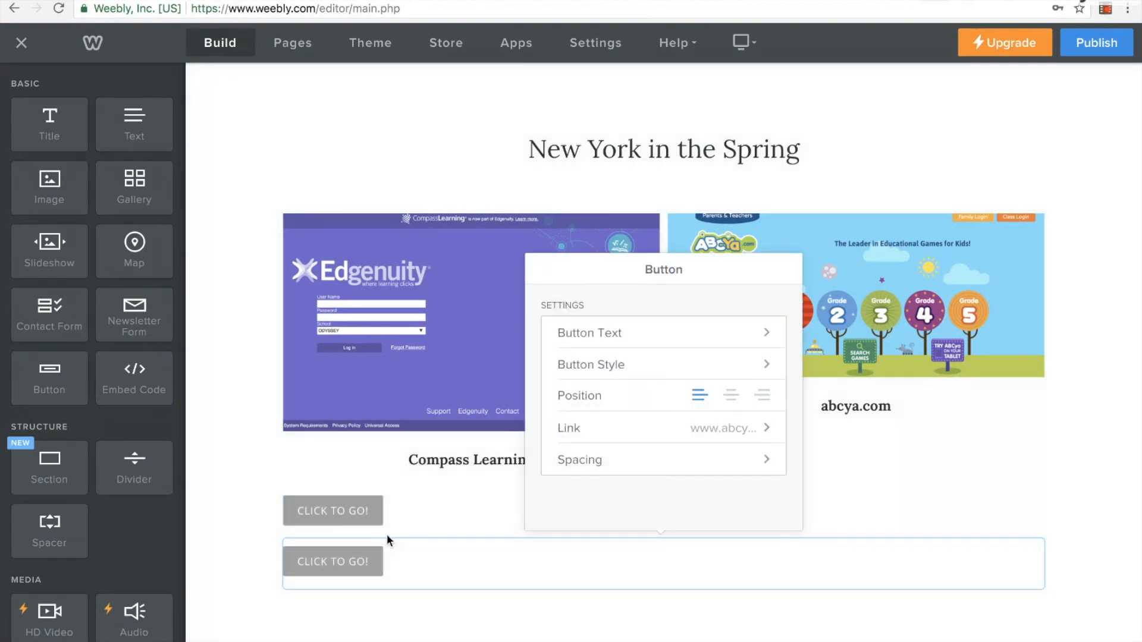
pyautogui.click(1069, 558)
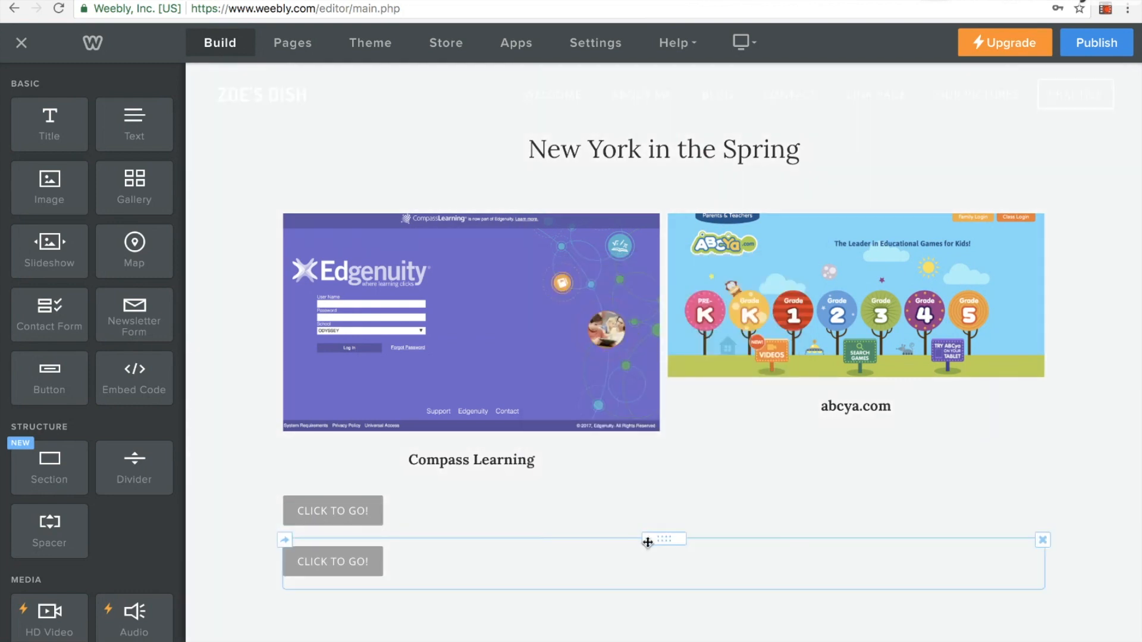
pyautogui.moveTo(647, 542); pyautogui.dragTo(933, 480)
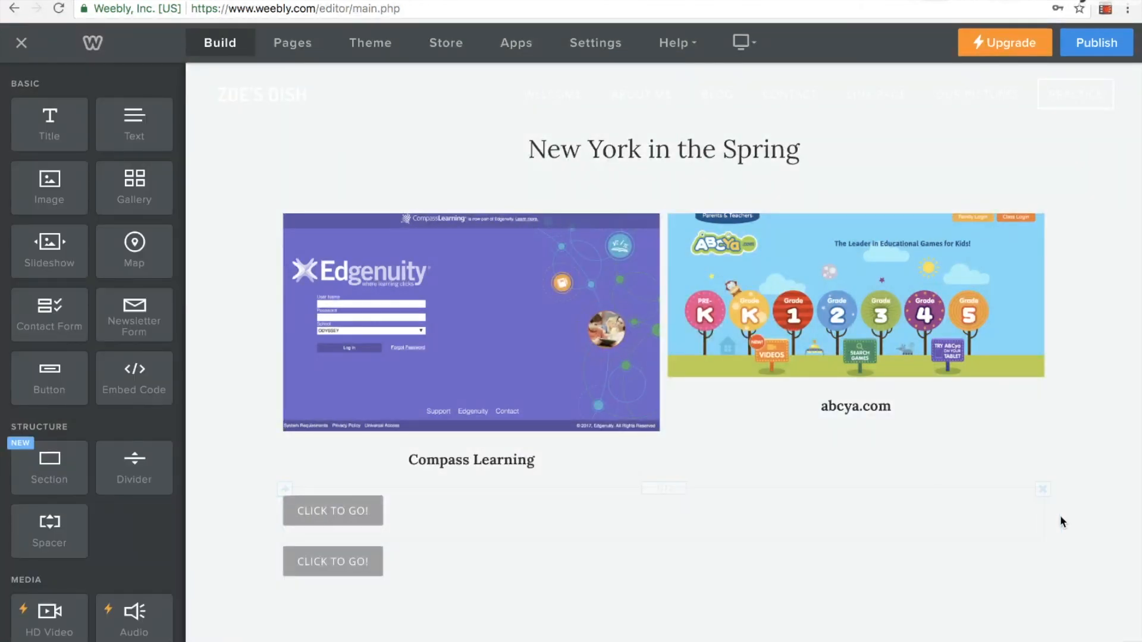
pyautogui.click(285, 491)
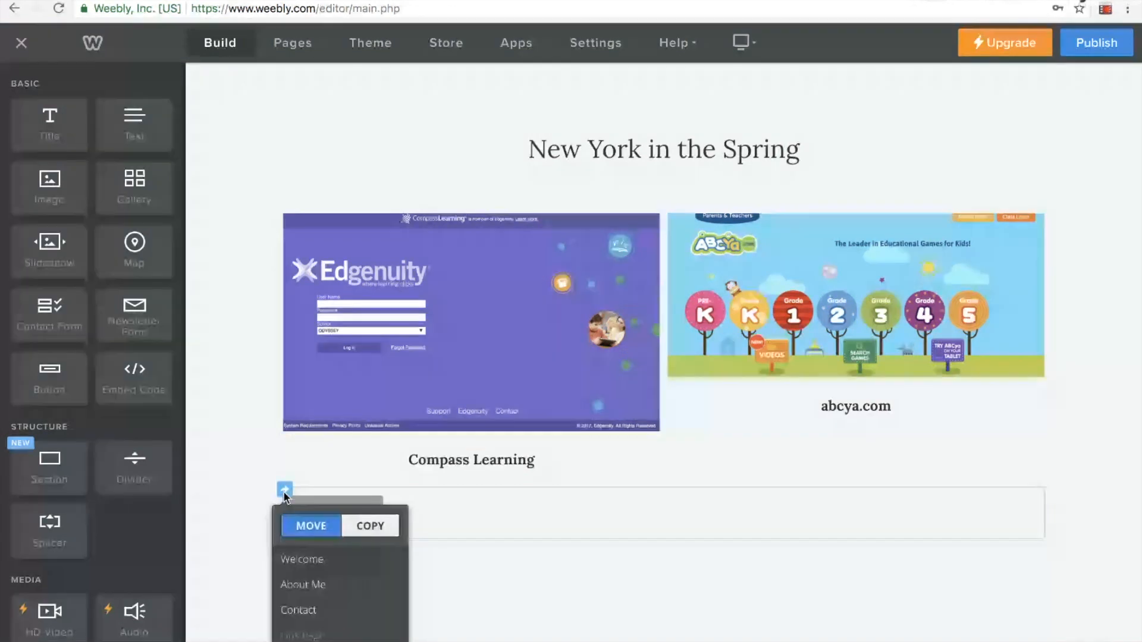
pyautogui.click(296, 474)
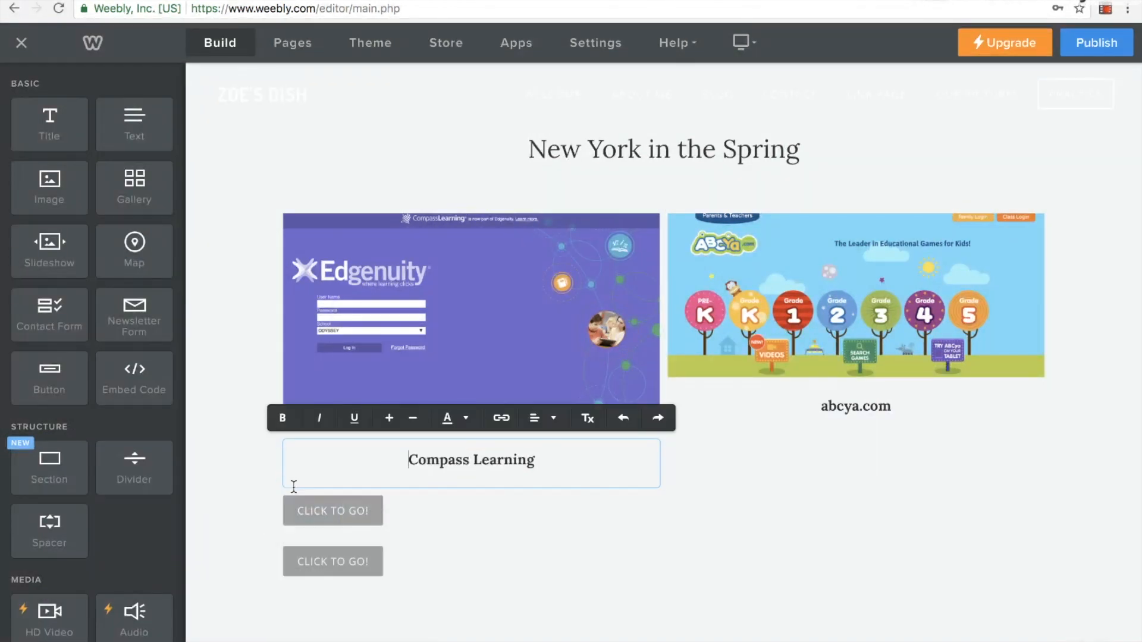
pyautogui.click(315, 562)
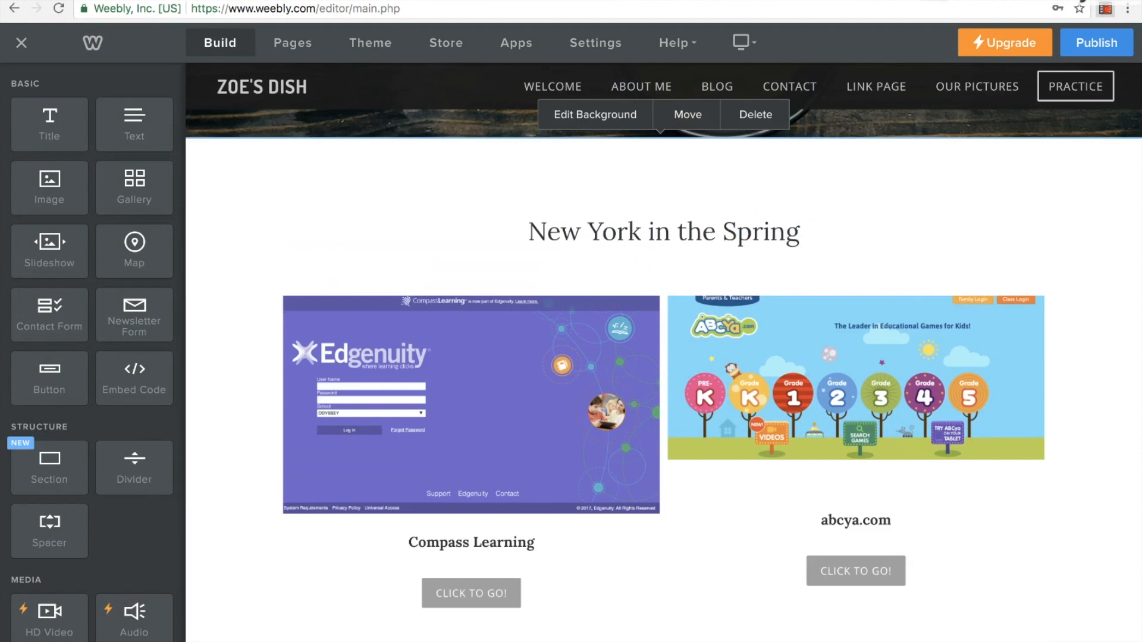
# Add a YouTube video element to the empty section below the learning site buttons
pyautogui.scroll(-4, 1012, 413)
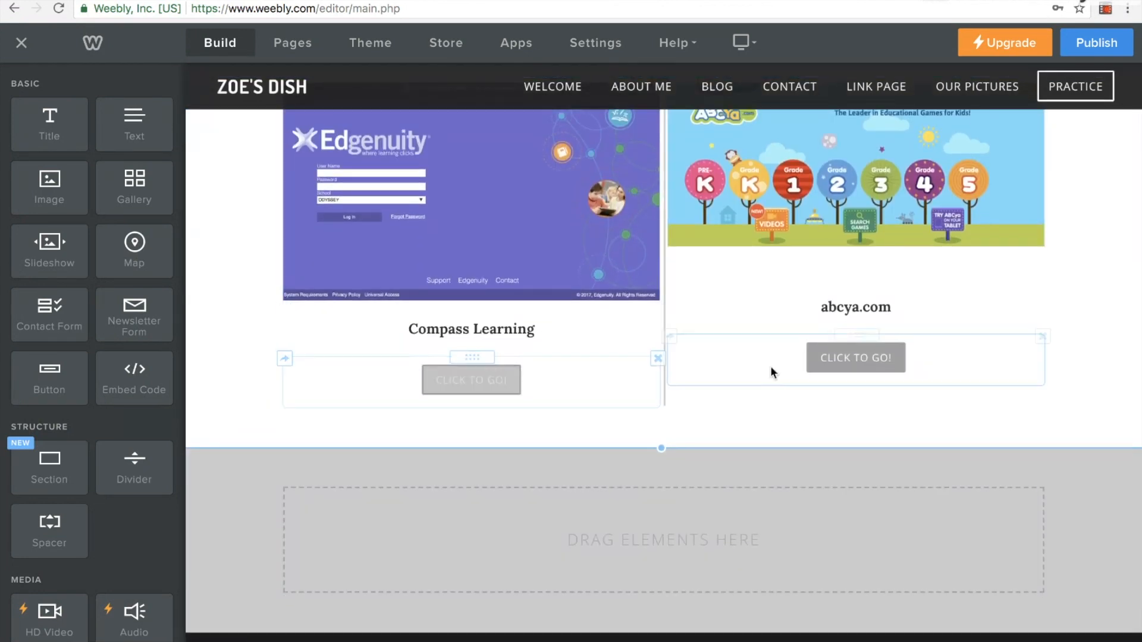
pyautogui.scroll(-1, 580, 255)
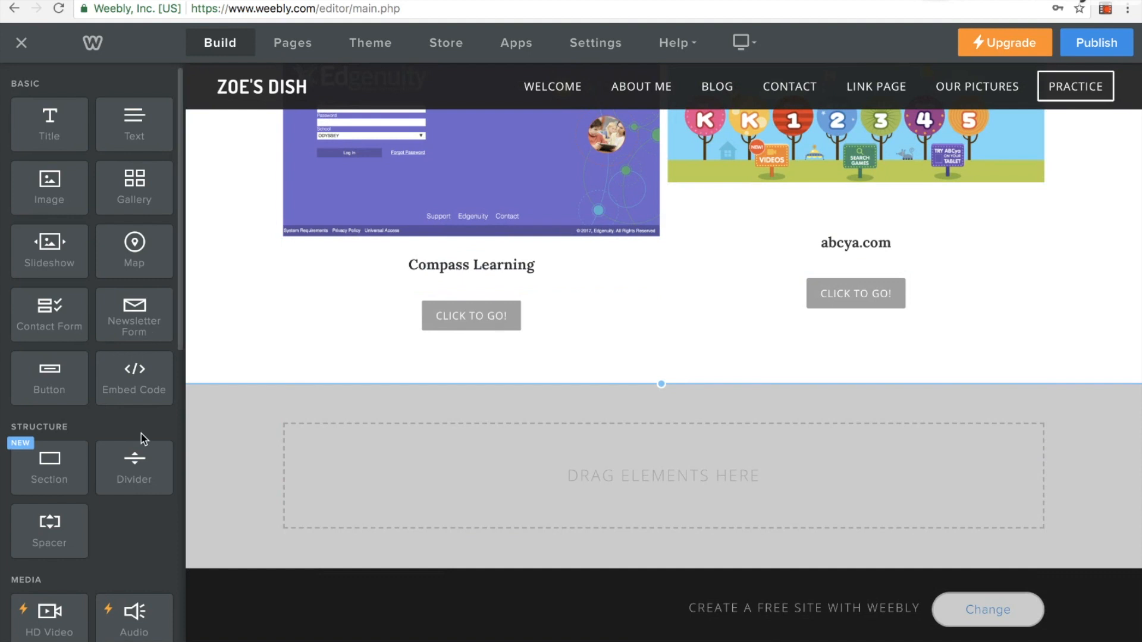
pyautogui.scroll(-8, 143, 439)
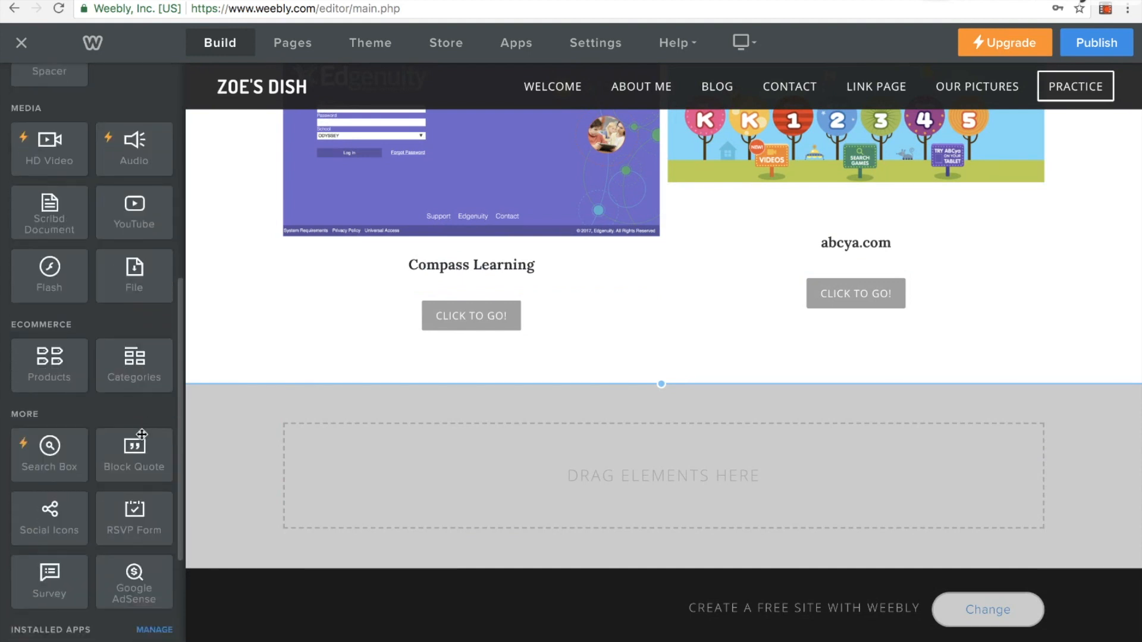
pyautogui.moveTo(132, 221); pyautogui.dragTo(856, 497)
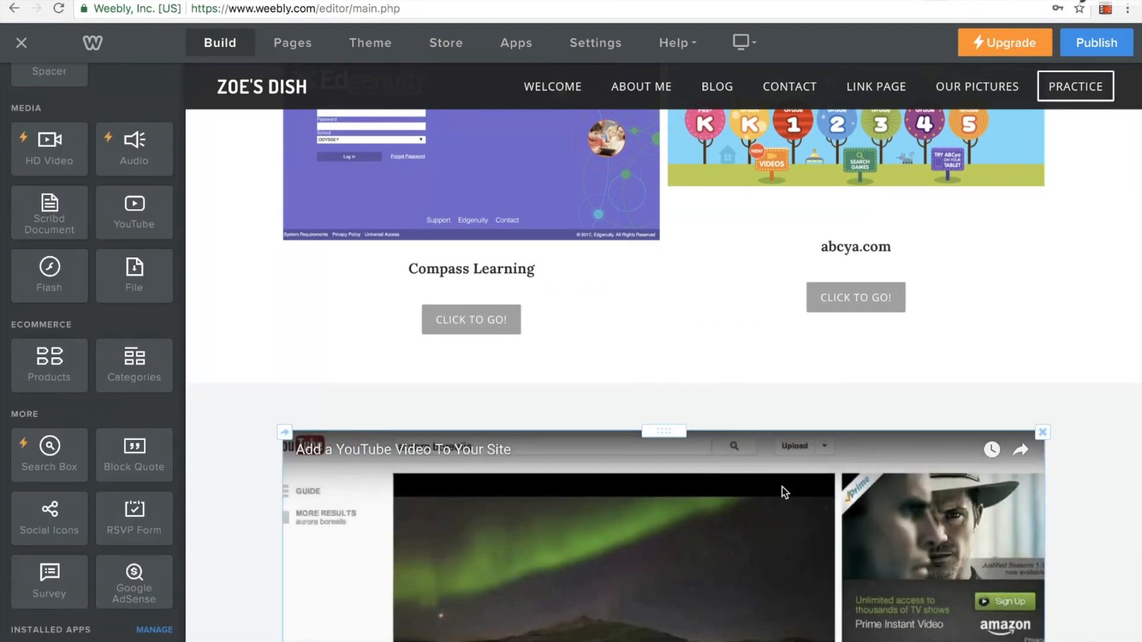
pyautogui.scroll(-4, 586, 178)
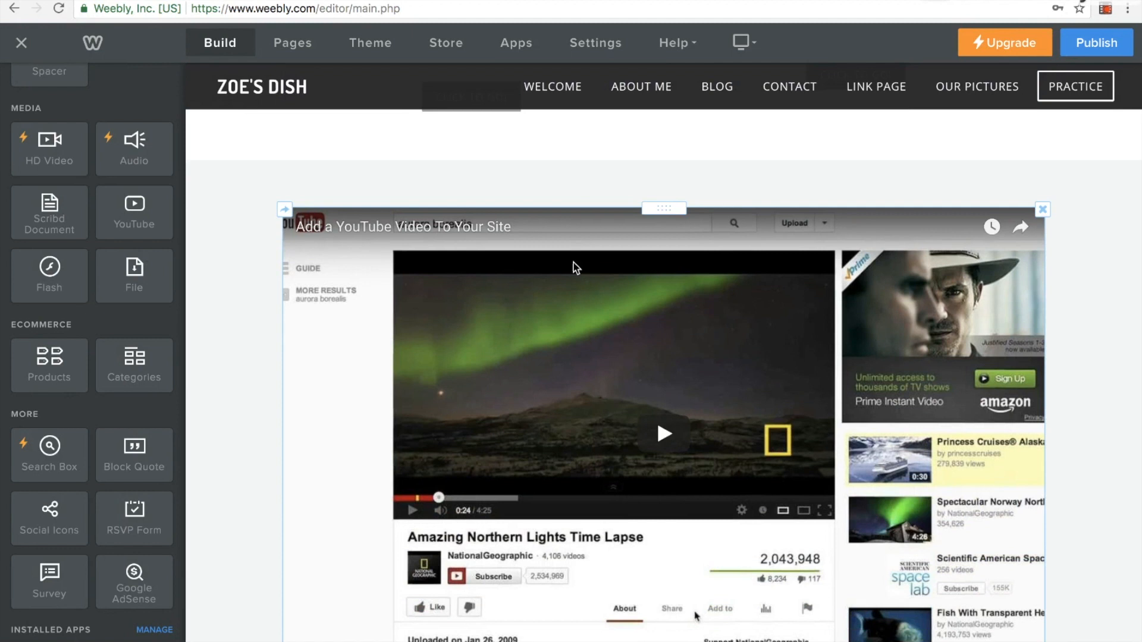
# Set the YouTube element's video URL to the copied address of Telling Time to the Half Hour - 1st Grade
pyautogui.click(545, 337)
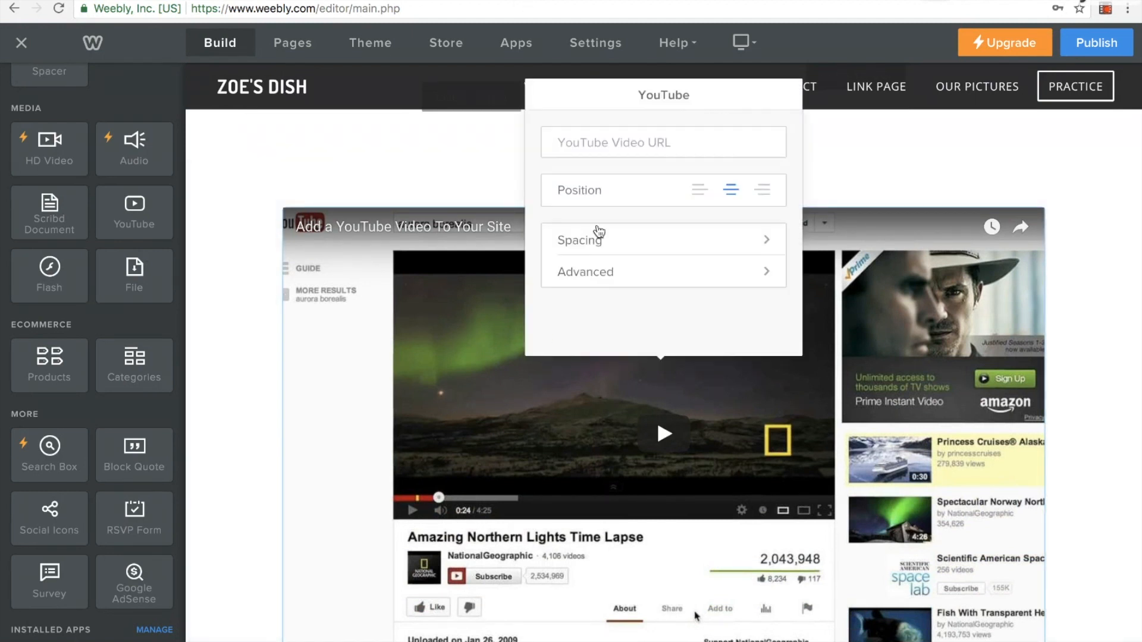
pyautogui.click(620, 142)
pyautogui.click(524, 0)
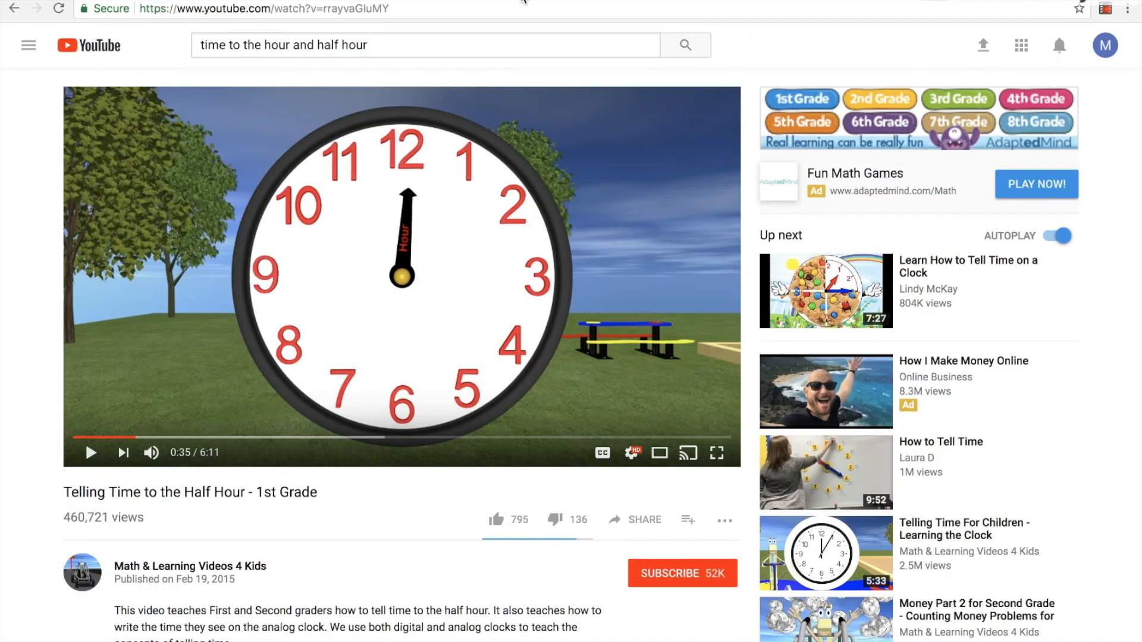
pyautogui.click(385, 7)
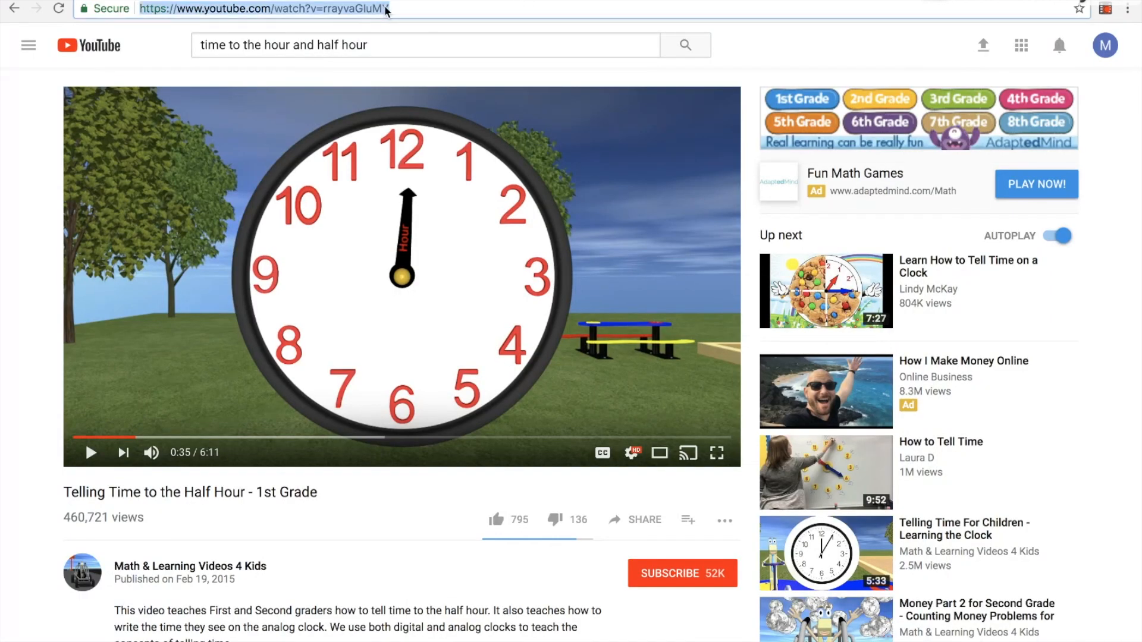
pyautogui.click(376, 1)
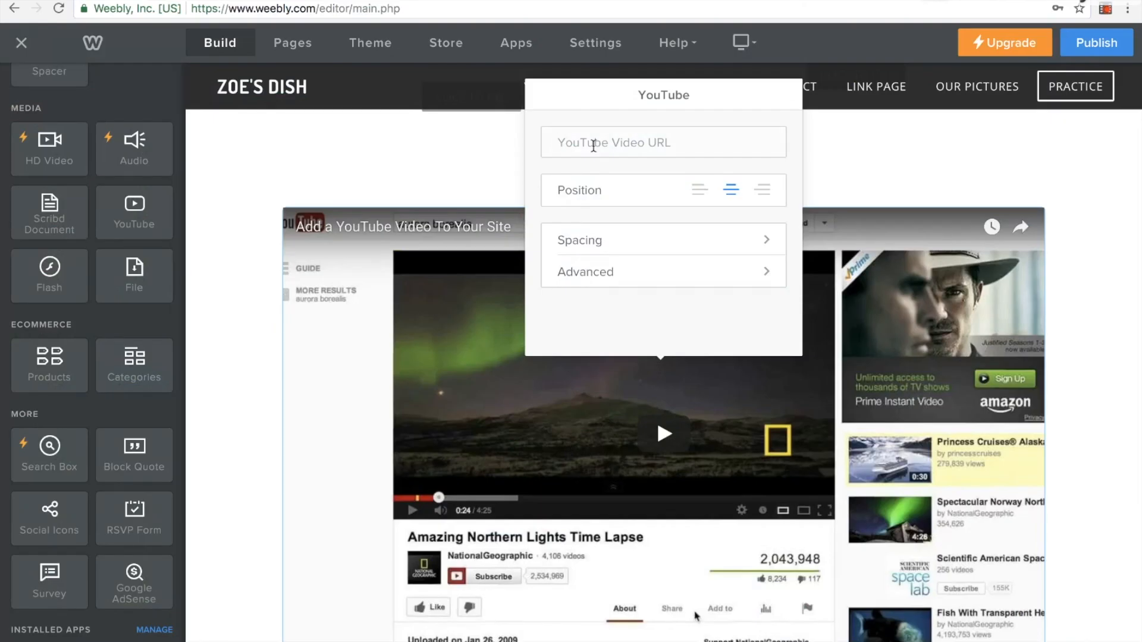
pyautogui.hotkey('ctrl', 'v')
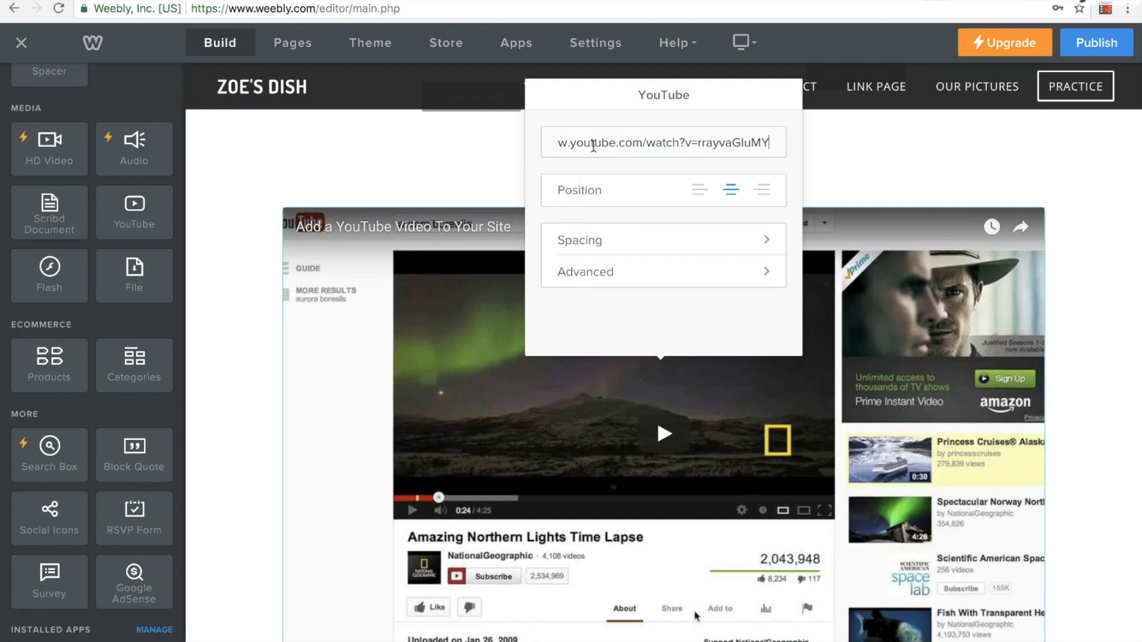
pyautogui.click(220, 203)
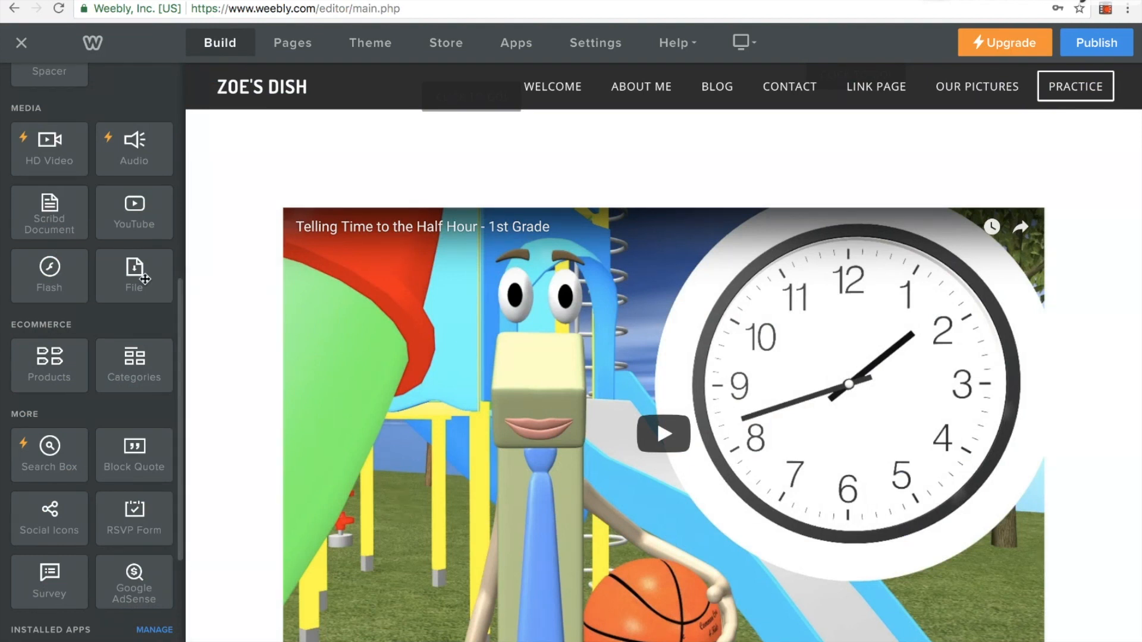
# Add a file element to the left of the clock video and upload tellthetimeworksheet.pdf into it from the computer
pyautogui.moveTo(145, 279); pyautogui.dragTo(272, 296)
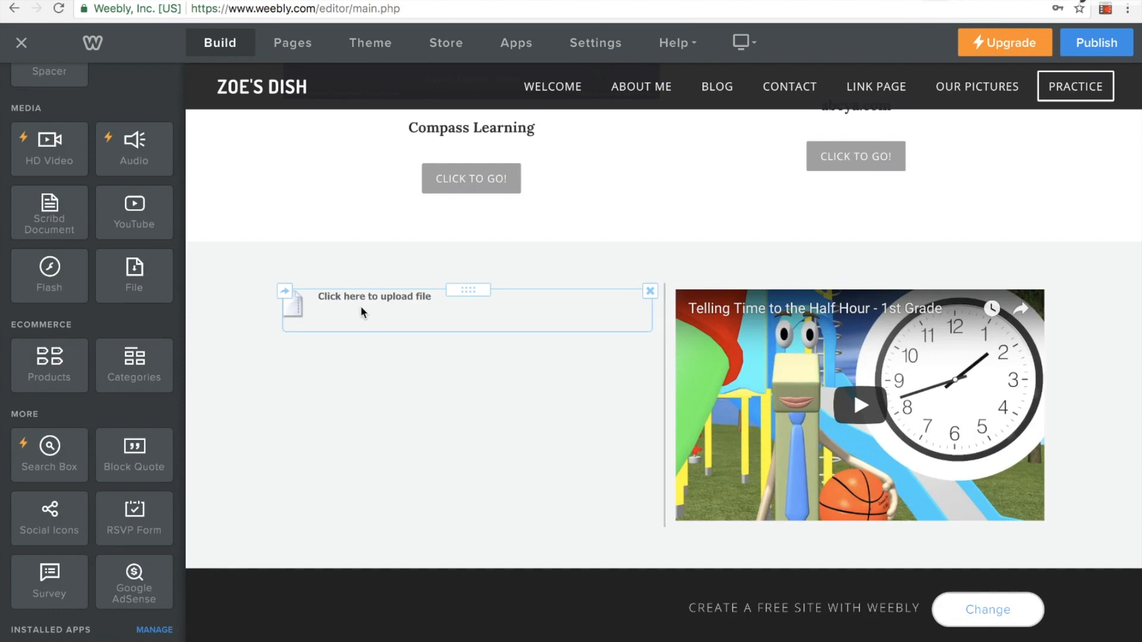
pyautogui.click(360, 307)
pyautogui.click(442, 409)
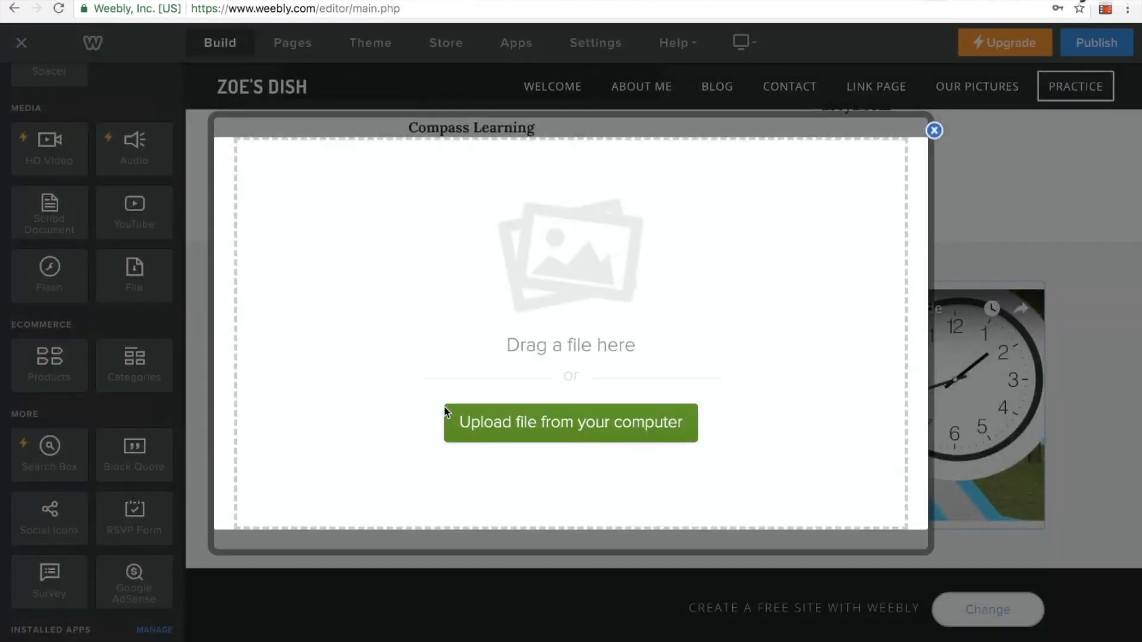
pyautogui.click(519, 423)
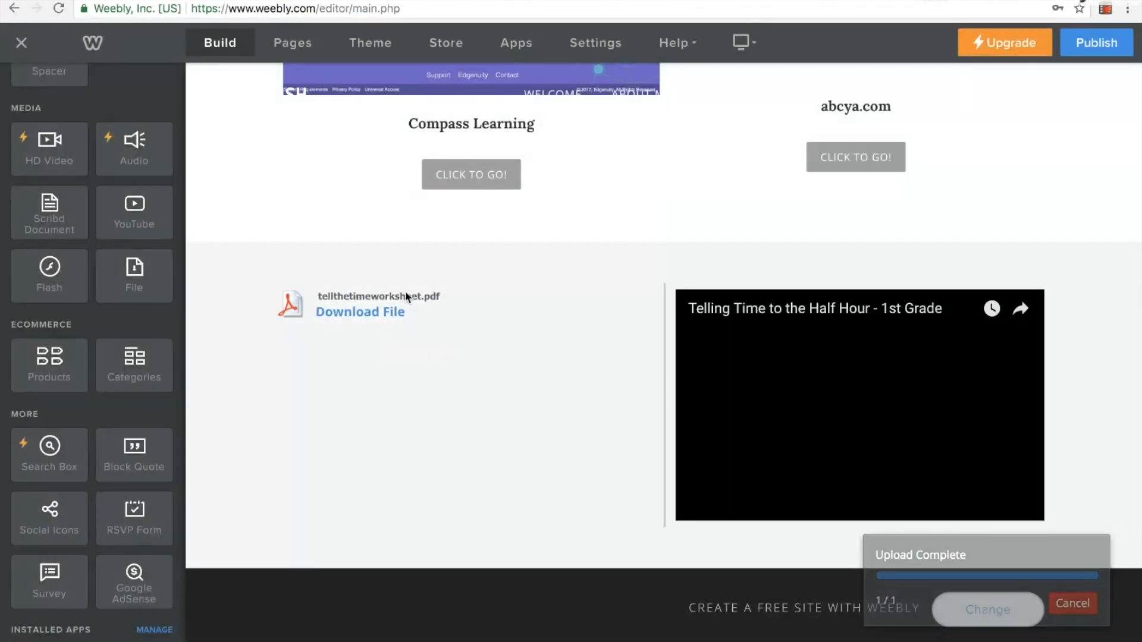
# Change the display name of the worksheet file element beside the clock video to Tell the Time
pyautogui.click(426, 300)
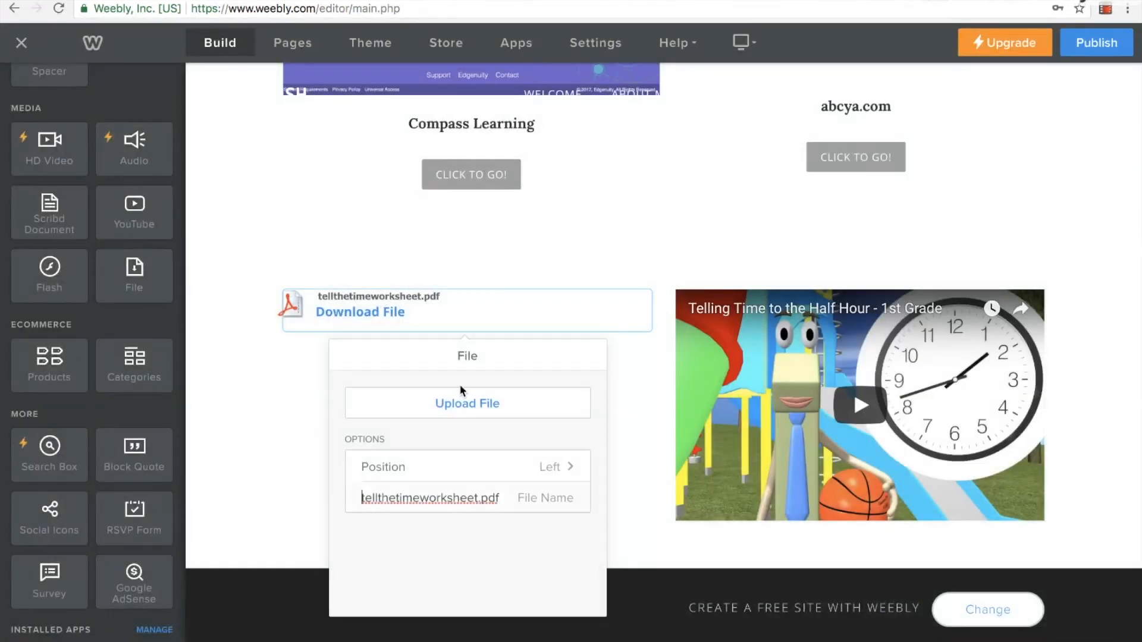
pyautogui.press('BackSpace')
pyautogui.write('T')
pyautogui.press('Right')
pyautogui.press('Right')
pyautogui.press('Right')
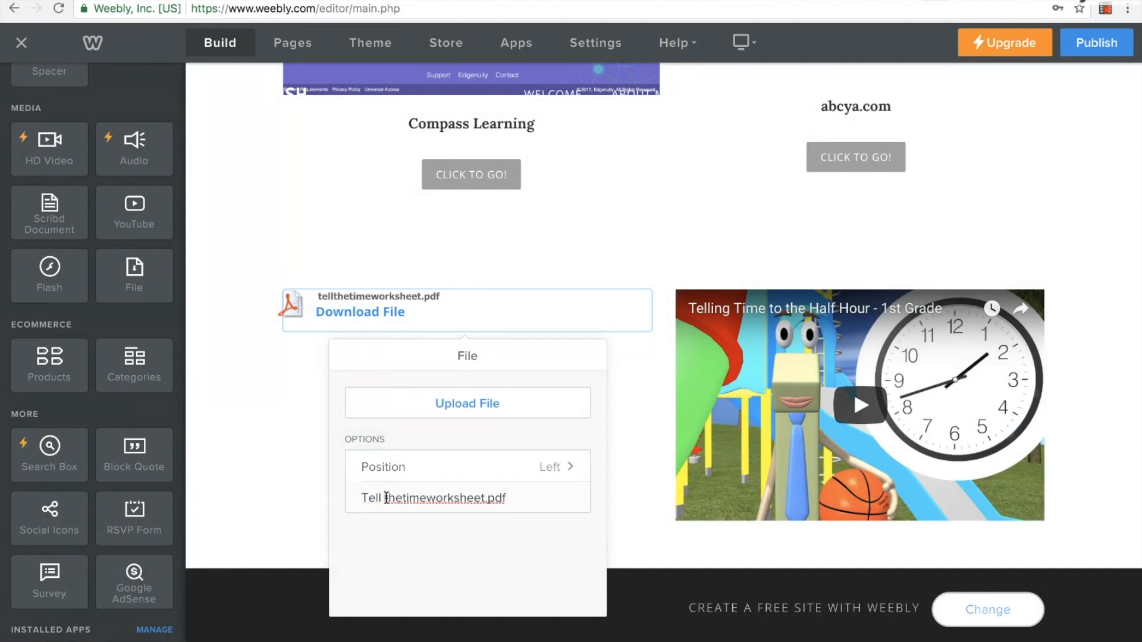
pyautogui.press('Delete')
pyautogui.write('T')
pyautogui.press('Right')
pyautogui.press('Right')
pyautogui.press('Right')
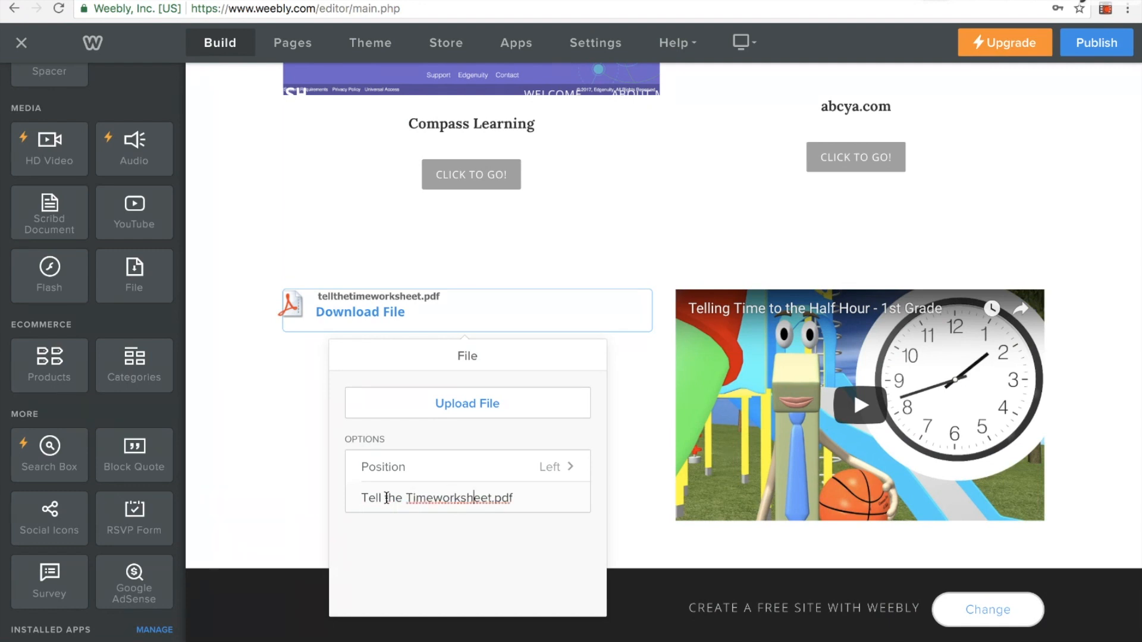
pyautogui.moveTo(535, 497); pyautogui.dragTo(432, 497)
pyautogui.press('BackSpace')
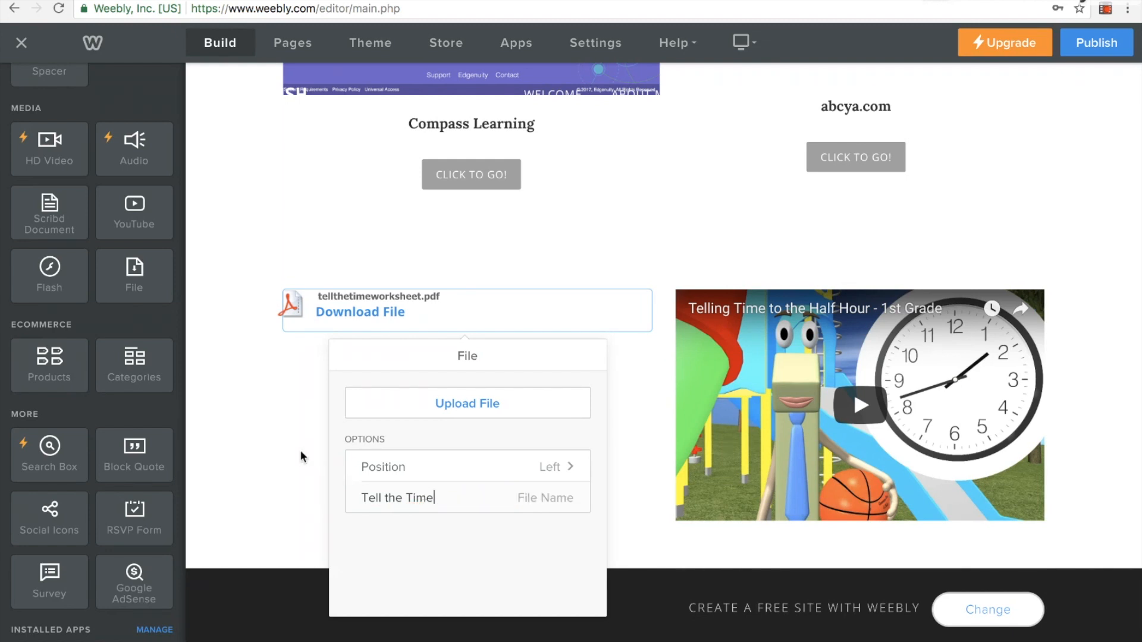
pyautogui.click(299, 450)
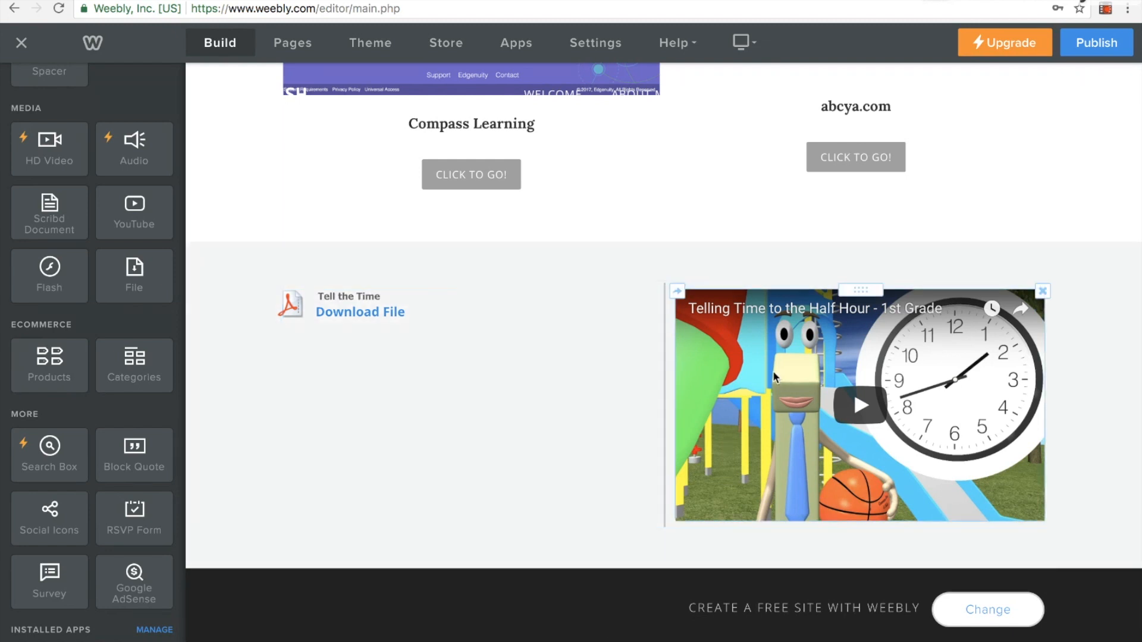
# Replace the New York in the Spring heading above the learning site pictures with Fun Websites
pyautogui.scroll(1, 760, 336)
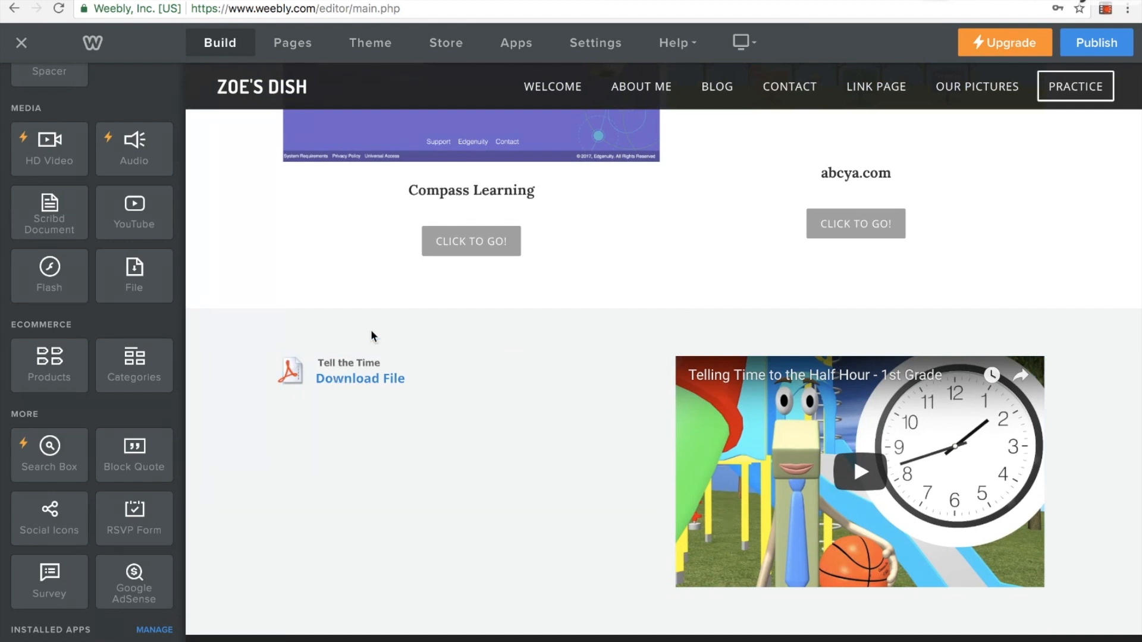
pyautogui.scroll(2, 339, 289)
pyautogui.scroll(3, 340, 291)
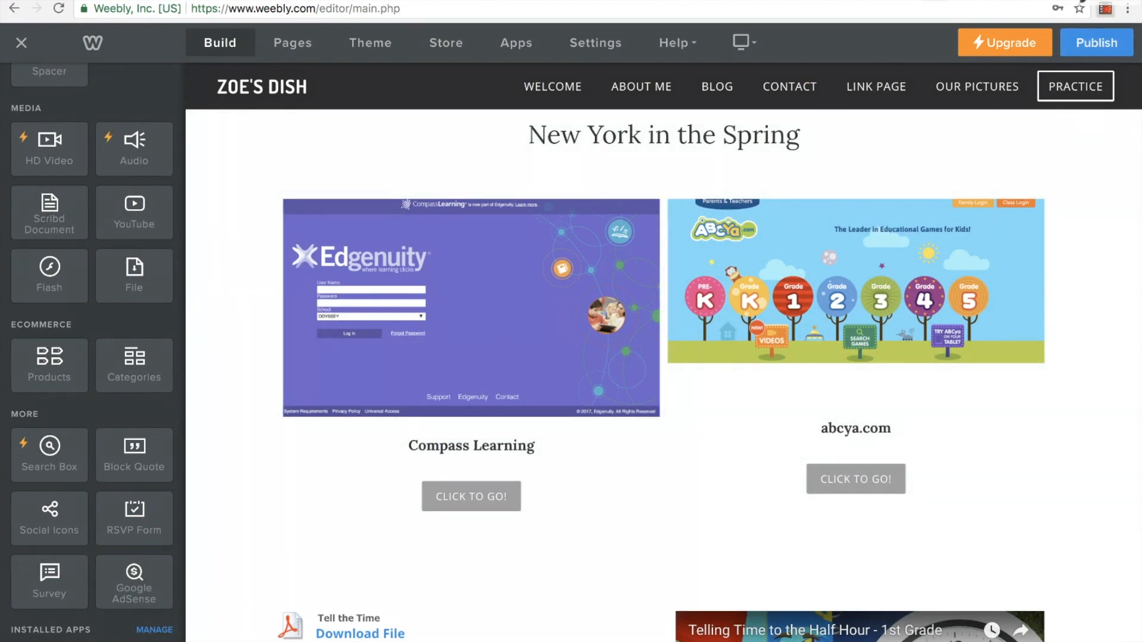
pyautogui.scroll(5, 664, 356)
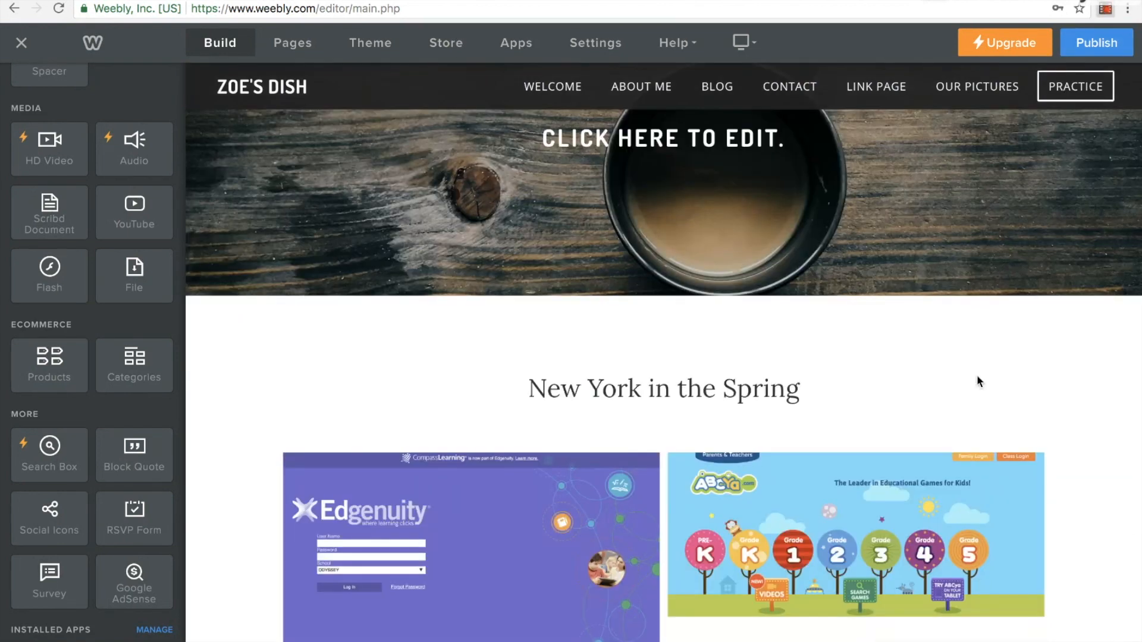
pyautogui.scroll(-1, 977, 375)
pyautogui.click(803, 335)
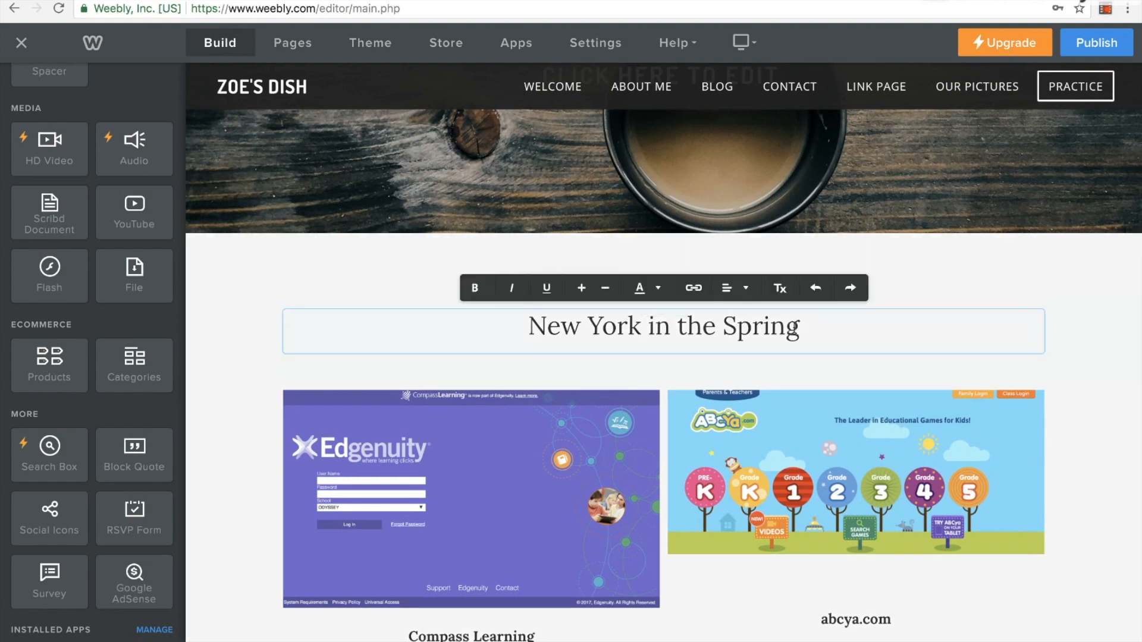
pyautogui.moveTo(800, 333); pyautogui.dragTo(538, 324)
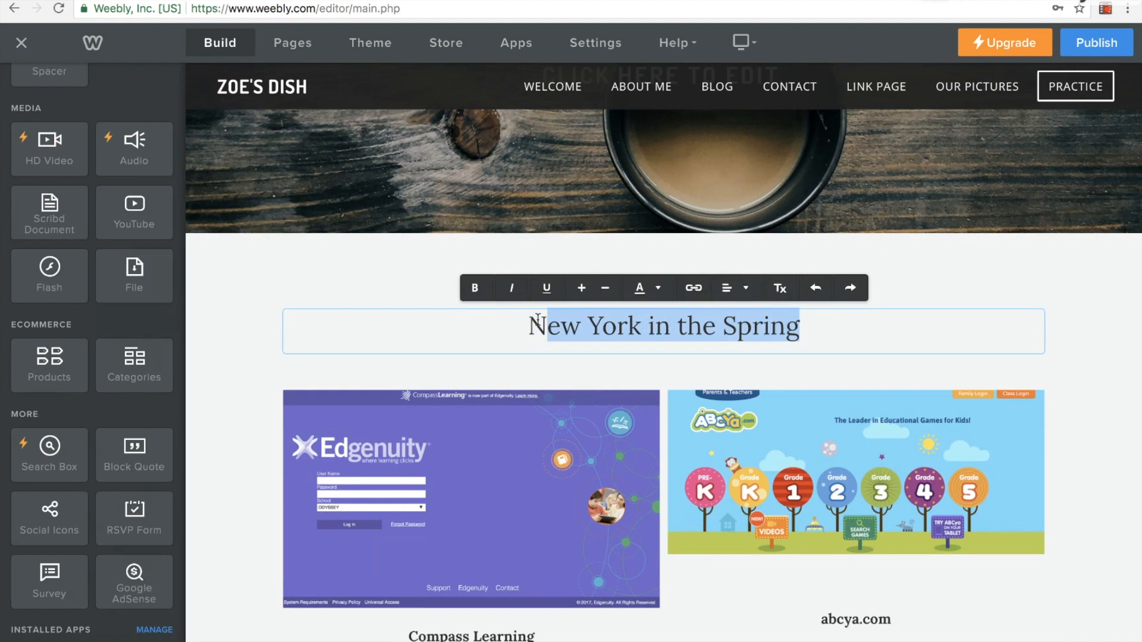
pyautogui.write('Fun')
pyautogui.press('BackSpace')
pyautogui.press('BackSpace')
pyautogui.press('BackSpace')
pyautogui.press('BackSpace')
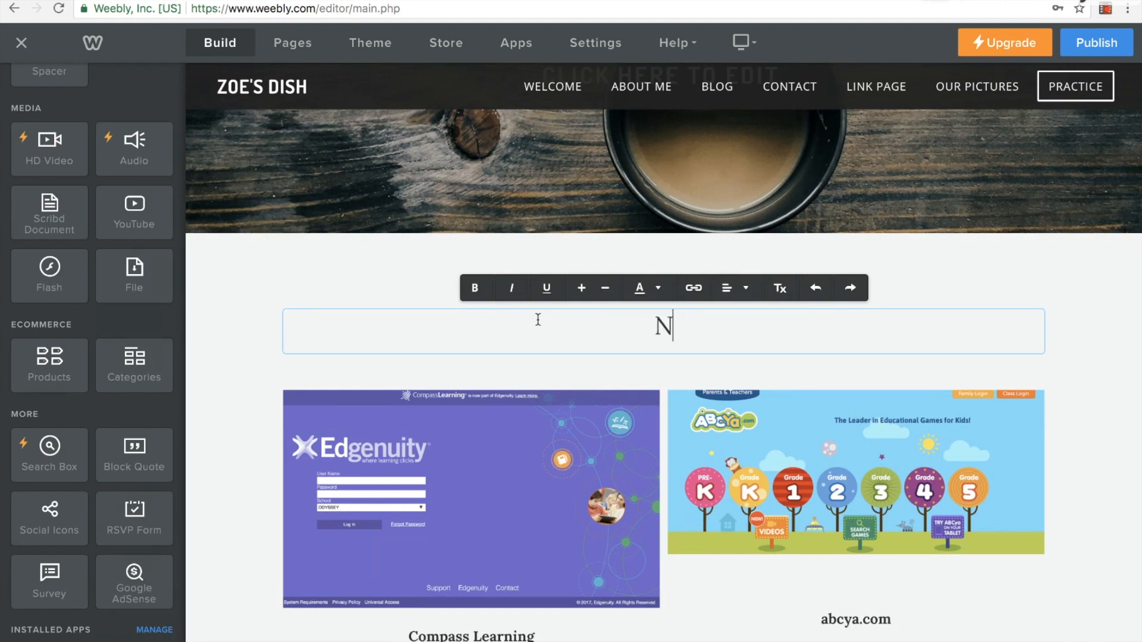
pyautogui.write('Fun Webs')
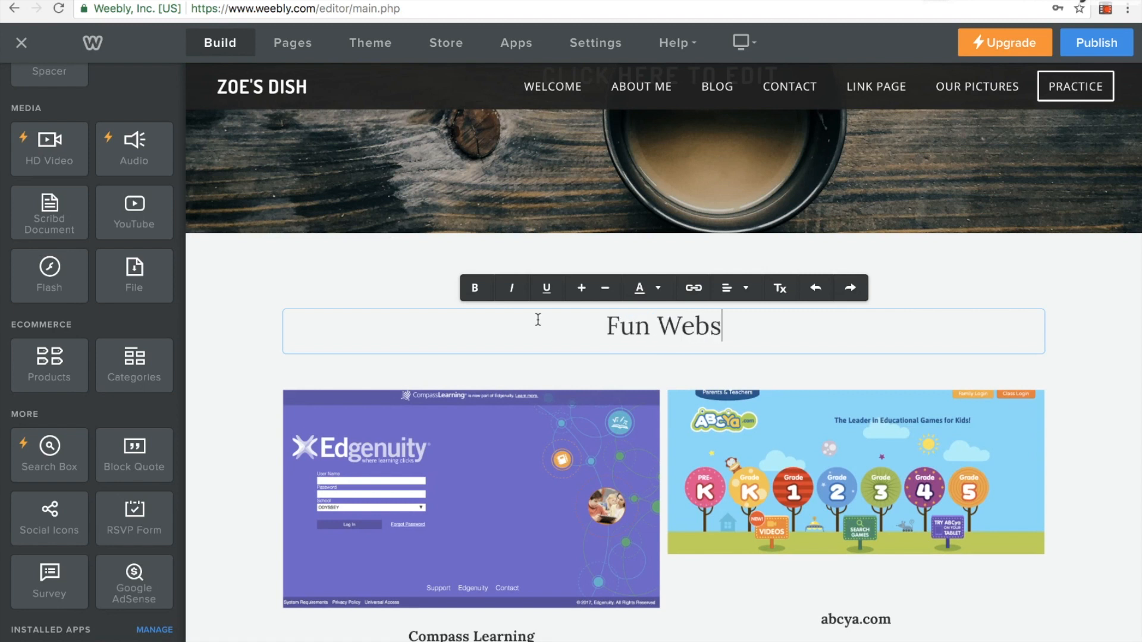
pyautogui.write('ites')
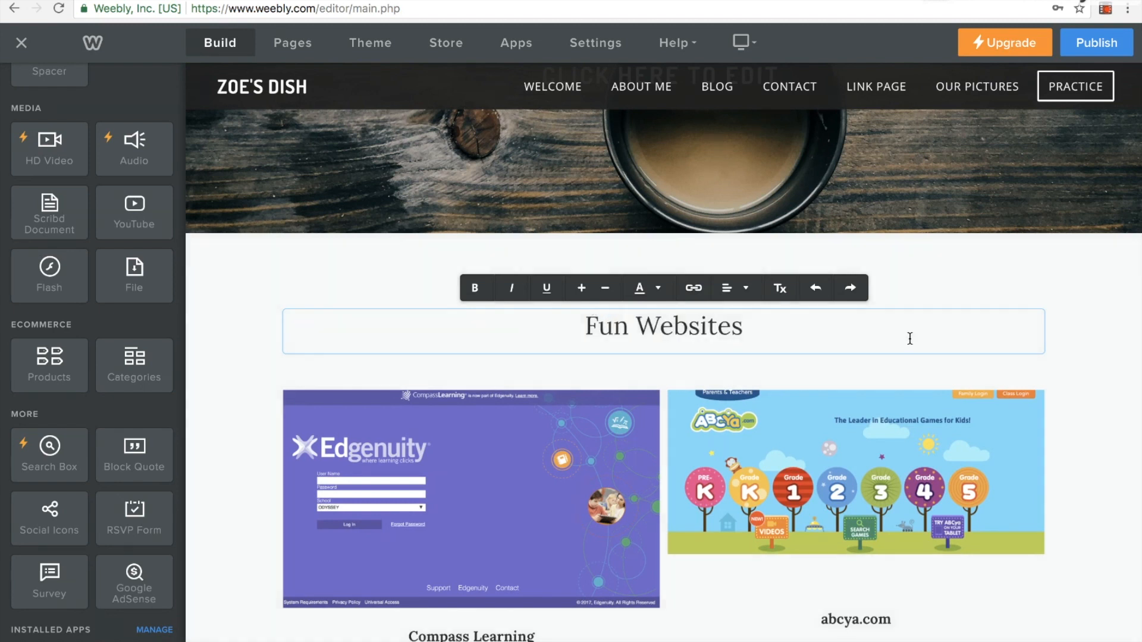
pyautogui.click(1065, 357)
# Switch the Fun Websites section's background type to Image and open the selection of background images
pyautogui.scroll(-4, 1065, 351)
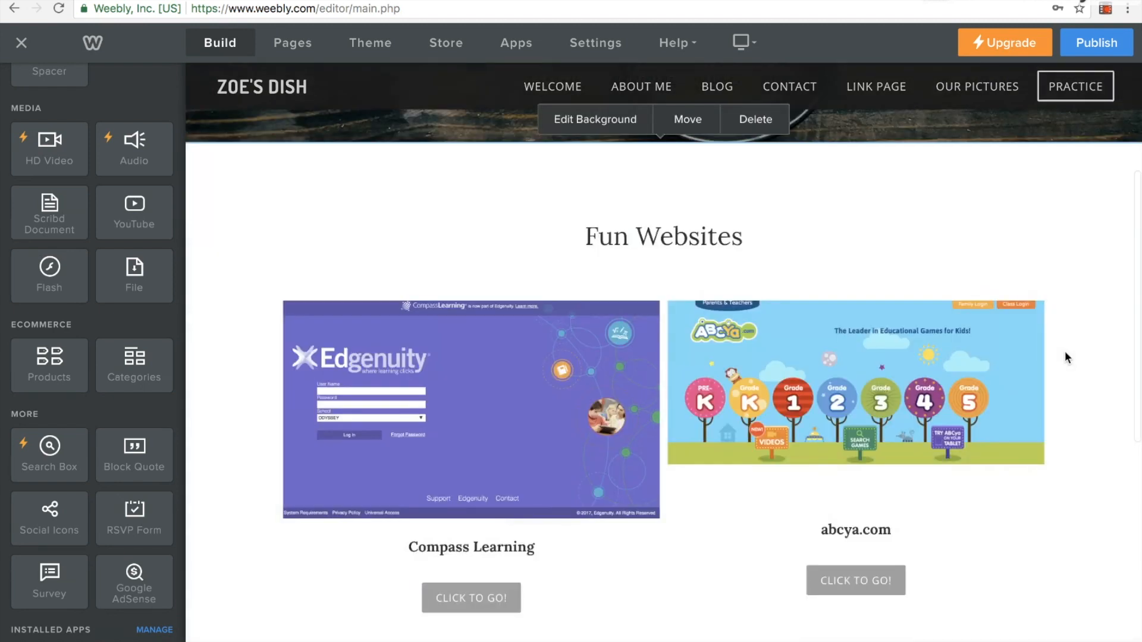
pyautogui.click(1040, 405)
pyautogui.click(1065, 415)
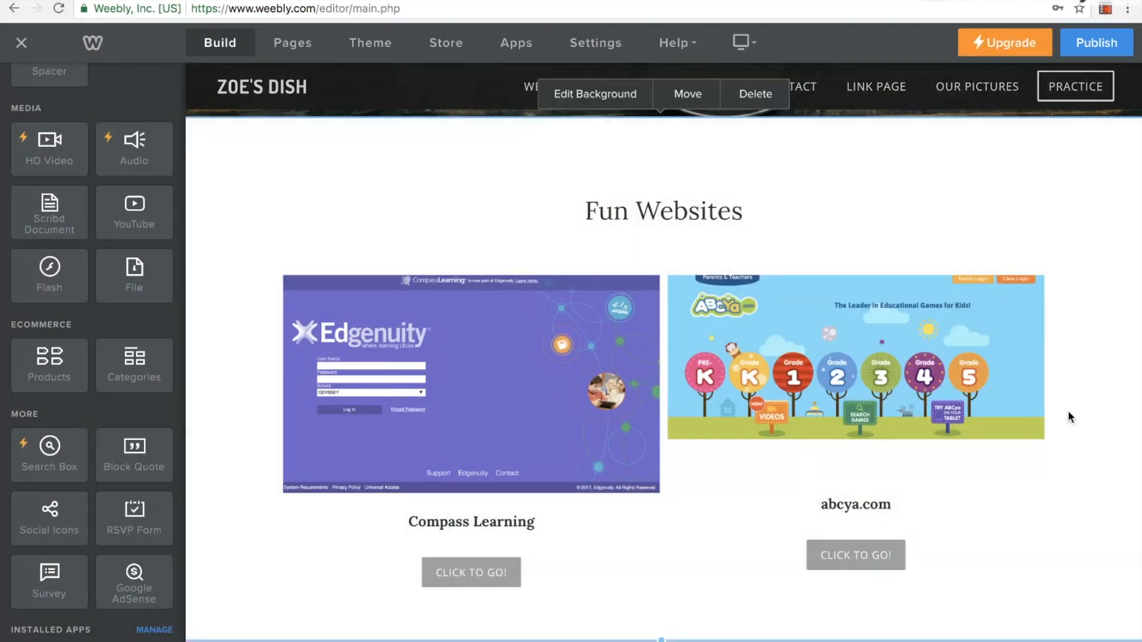
pyautogui.click(608, 107)
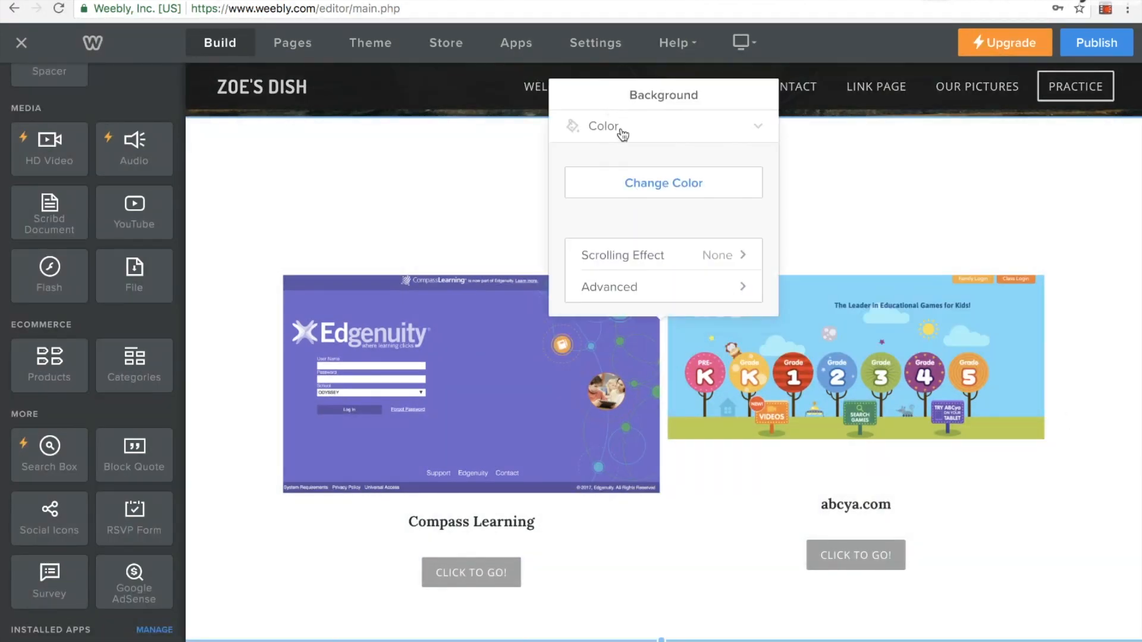
pyautogui.click(672, 132)
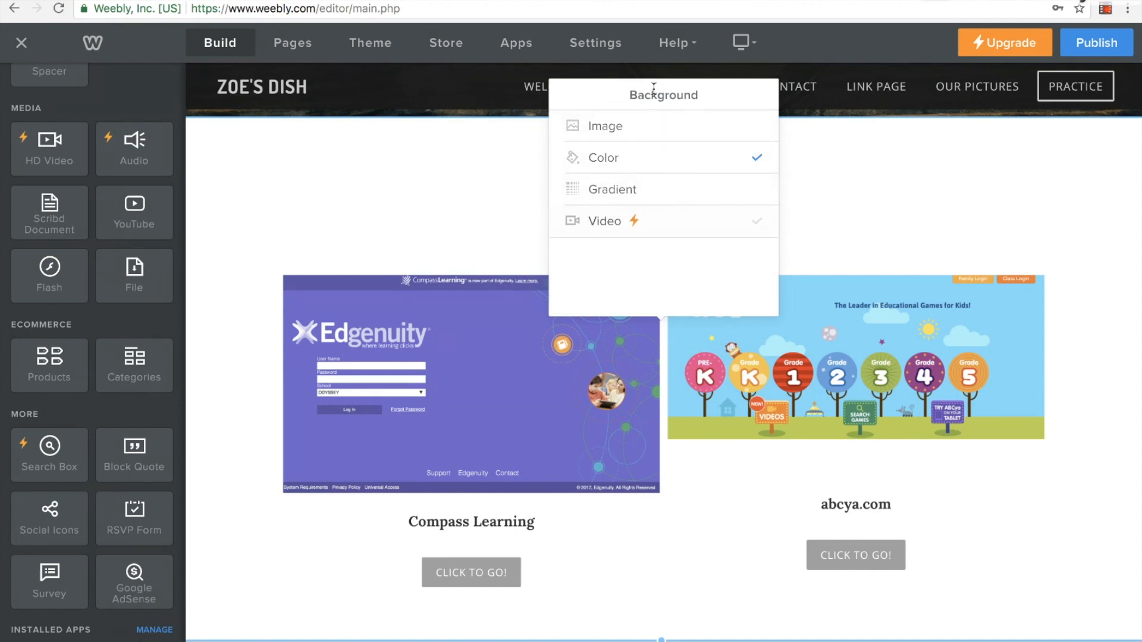
pyautogui.click(658, 133)
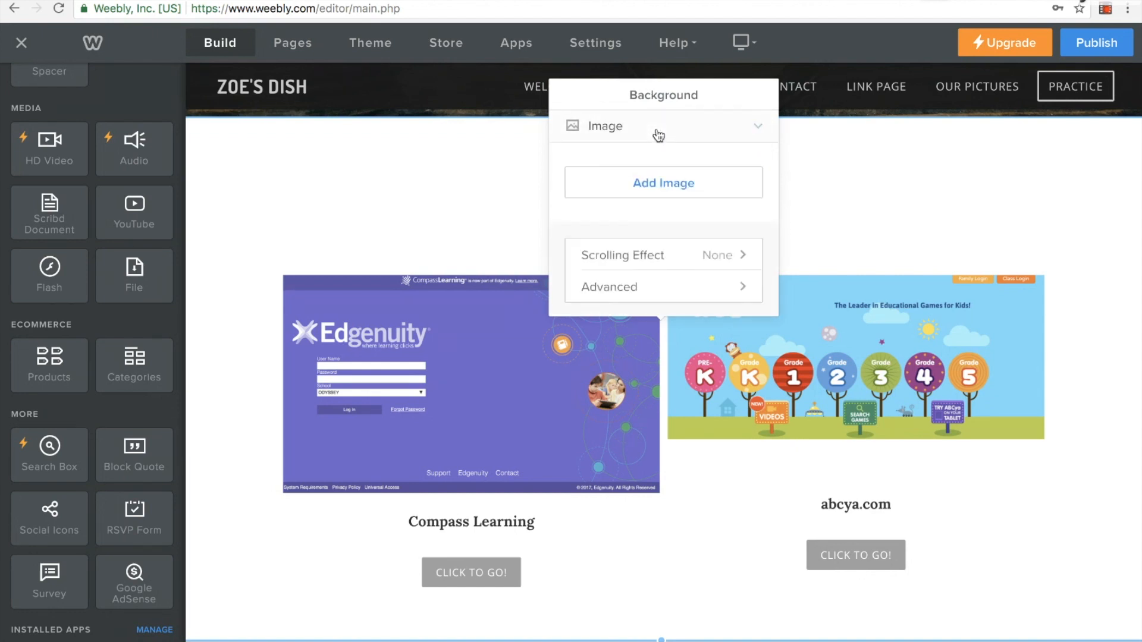
pyautogui.click(671, 186)
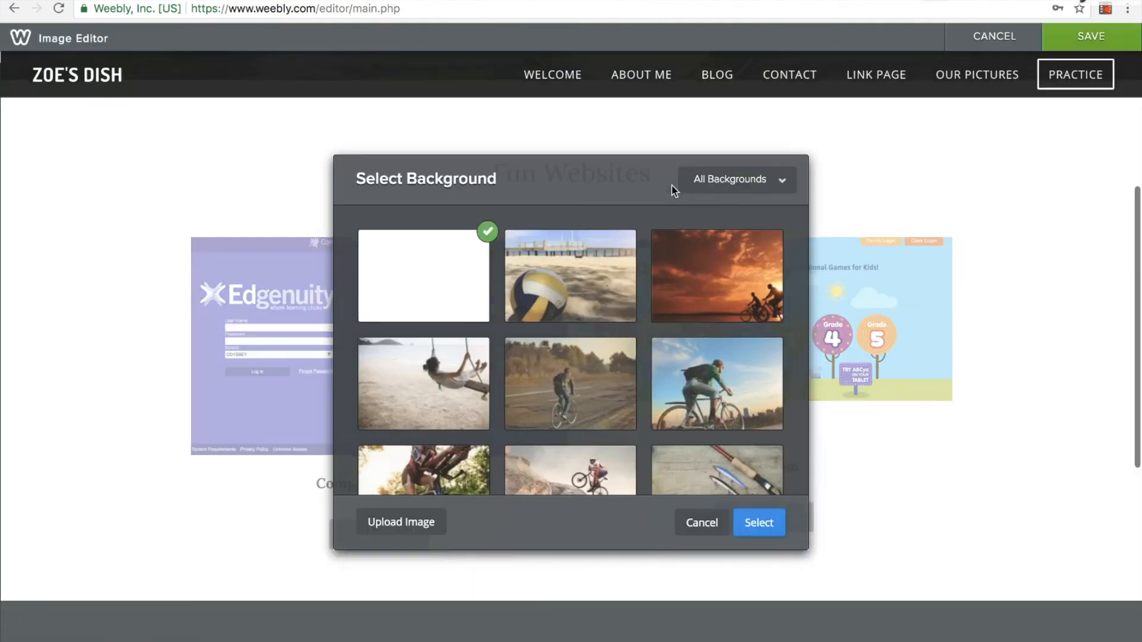
# Choose the sunlit lighthouse picture from the Structures backgrounds for the Fun Websites section and save it
pyautogui.scroll(-3, 607, 307)
pyautogui.click(727, 182)
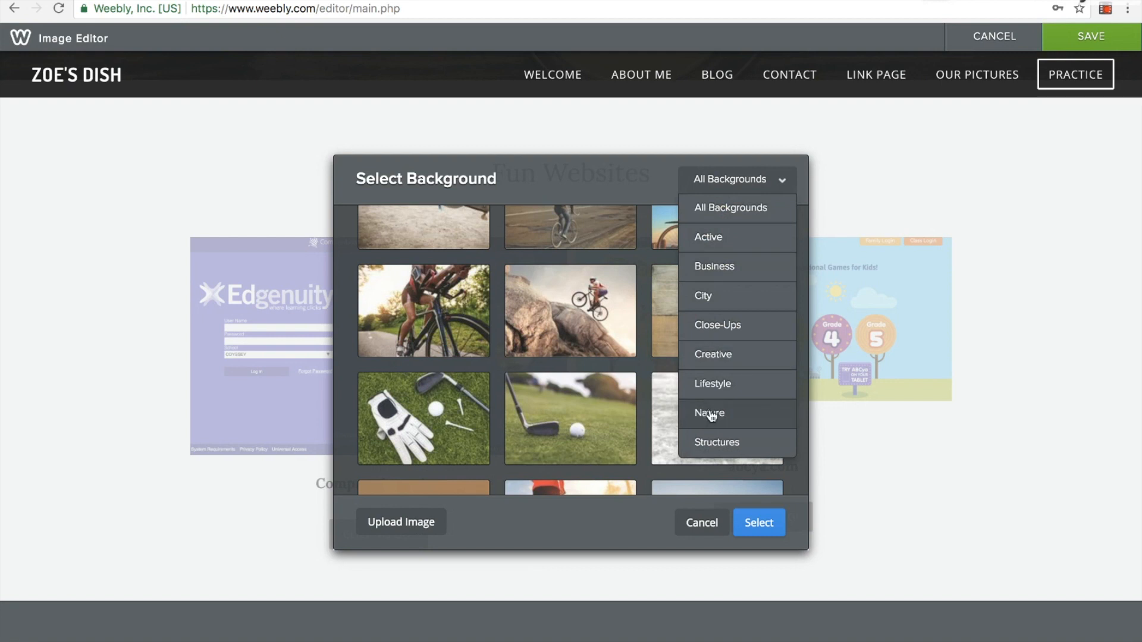
pyautogui.click(723, 441)
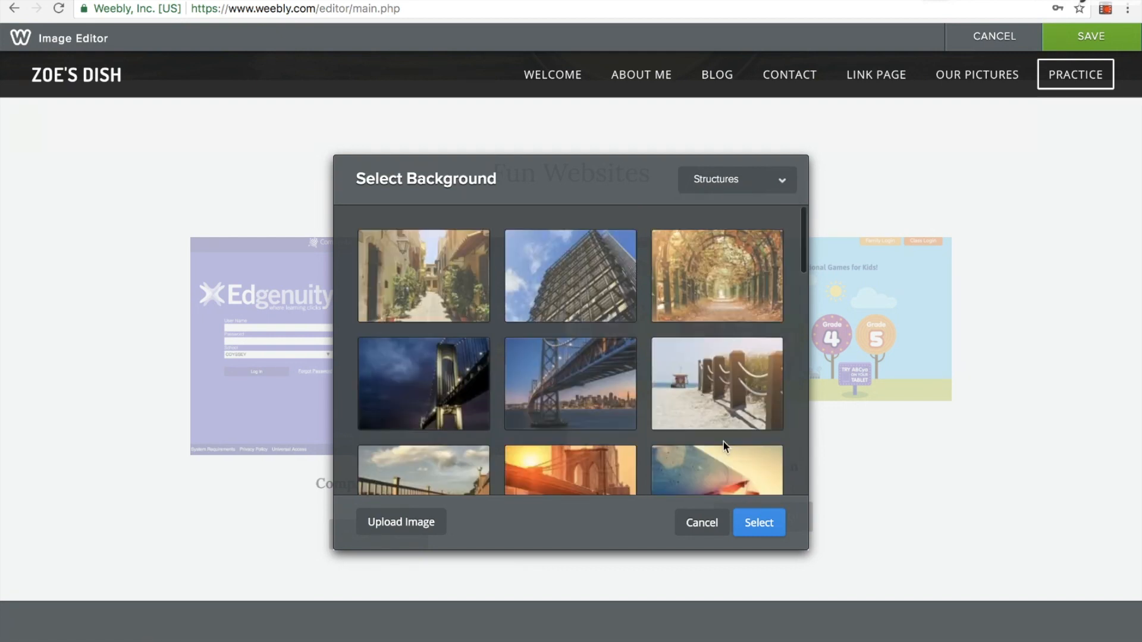
pyautogui.scroll(-3, 486, 343)
pyautogui.scroll(-10, 486, 343)
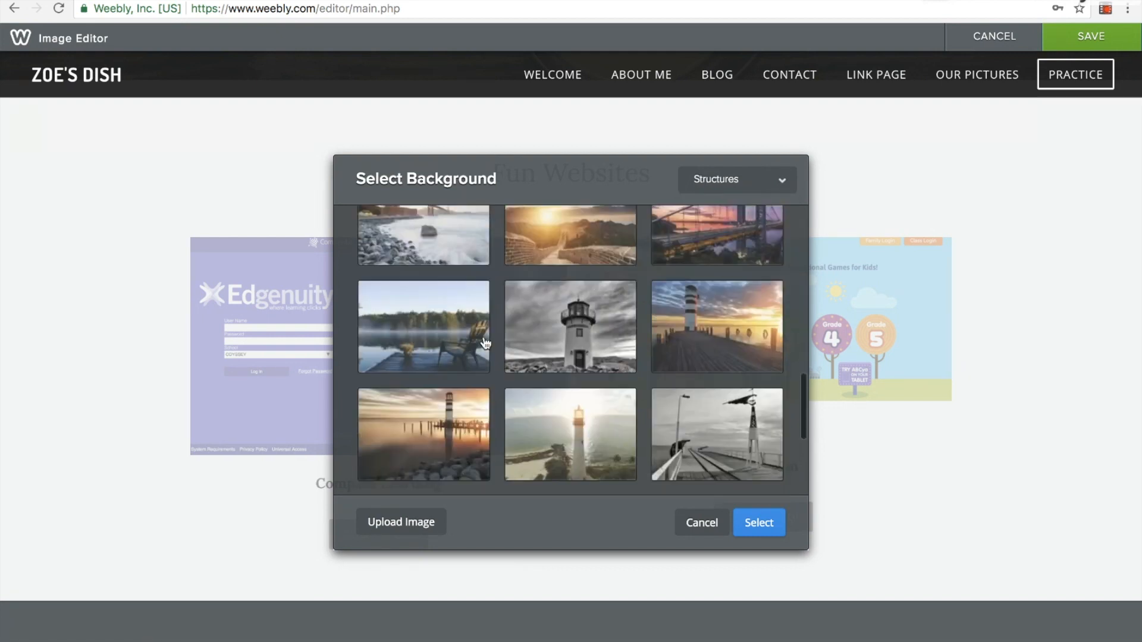
pyautogui.scroll(2, 486, 343)
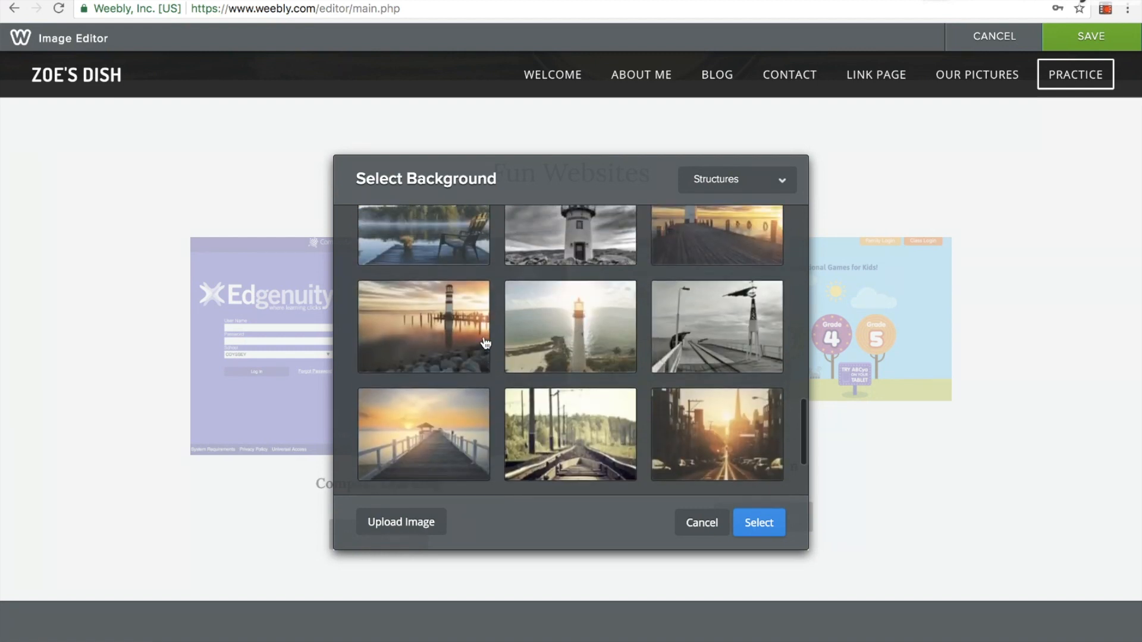
pyautogui.click(552, 338)
pyautogui.click(759, 522)
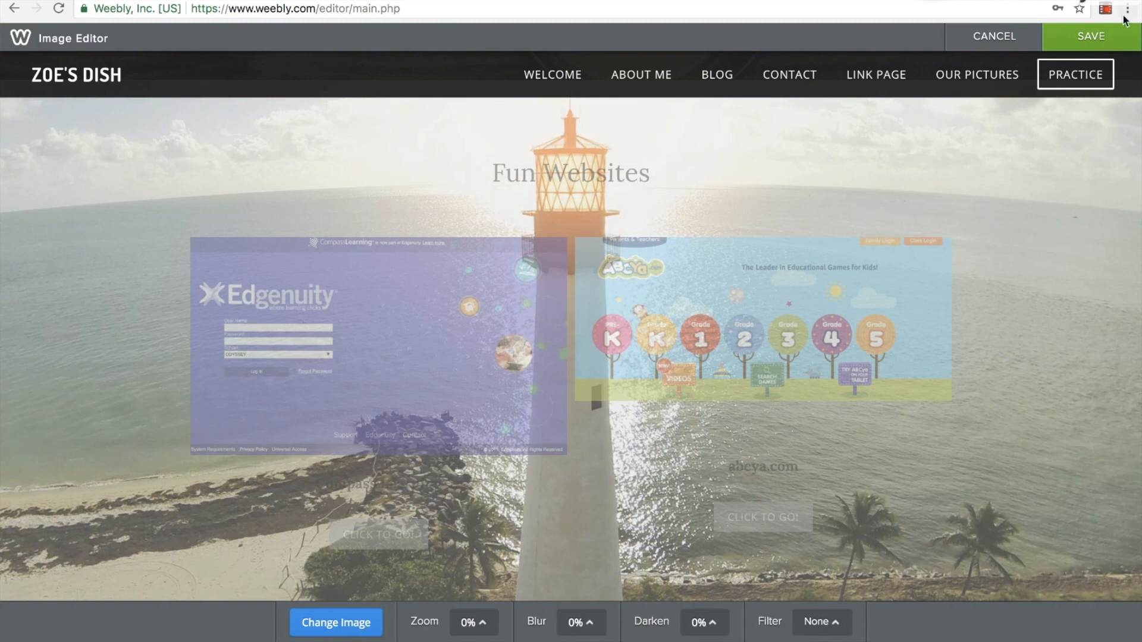
pyautogui.click(1111, 37)
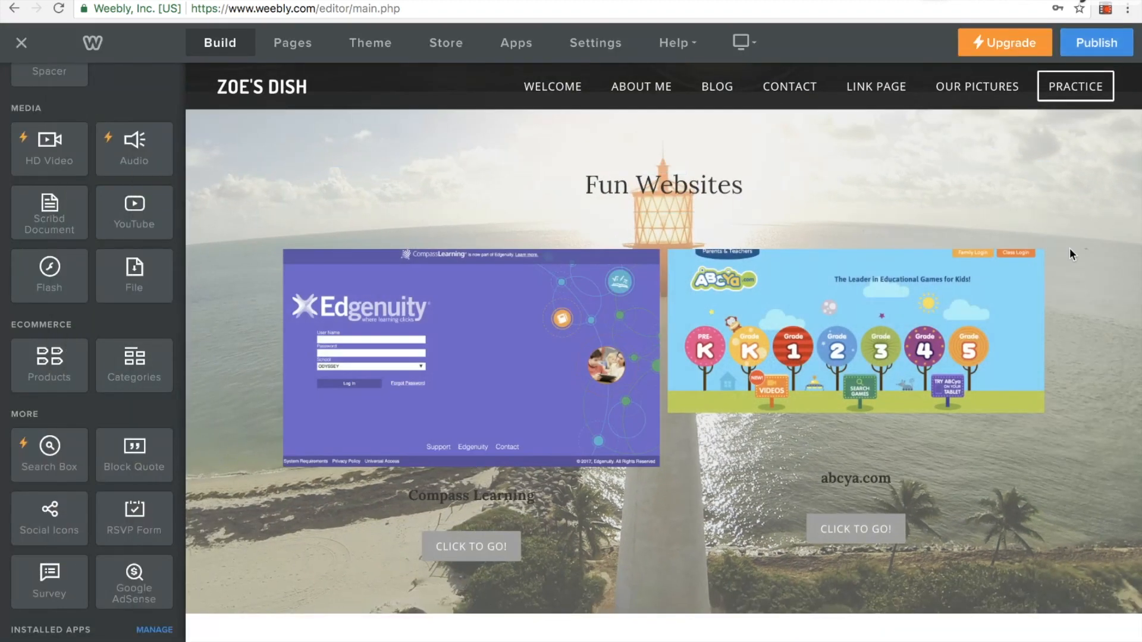
# Go to the About Me page and add a contact form below its placeholder text
pyautogui.scroll(-3, 1070, 248)
pyautogui.scroll(3, 1069, 248)
pyautogui.scroll(-5, 1069, 248)
pyautogui.scroll(-1, 1069, 248)
pyautogui.scroll(6, 1070, 248)
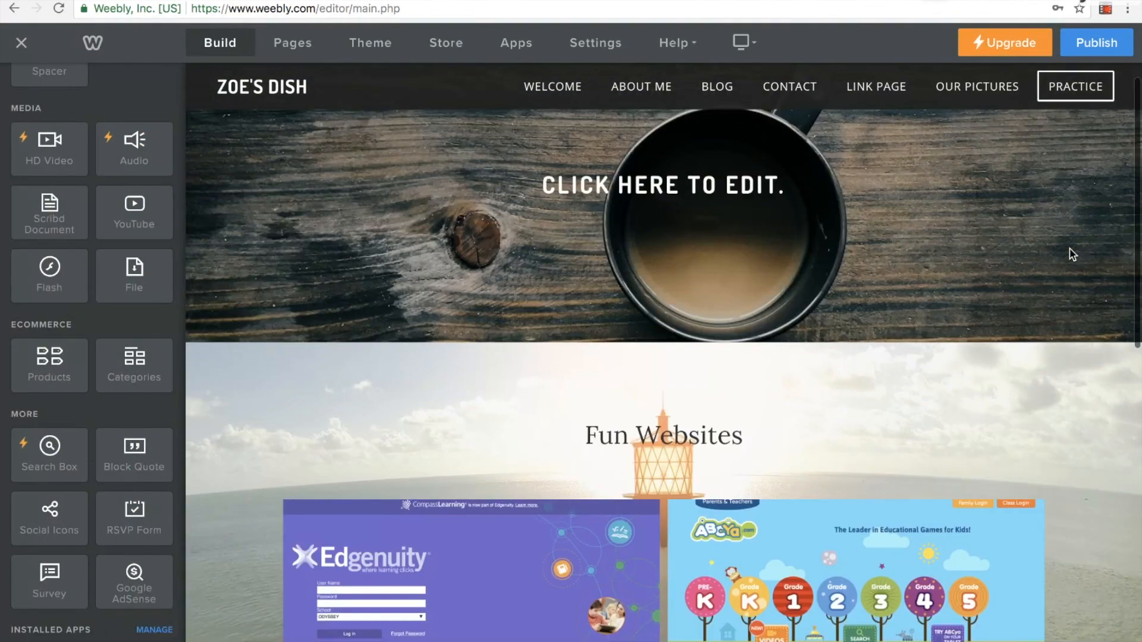
pyautogui.scroll(1, 1069, 249)
pyautogui.click(655, 100)
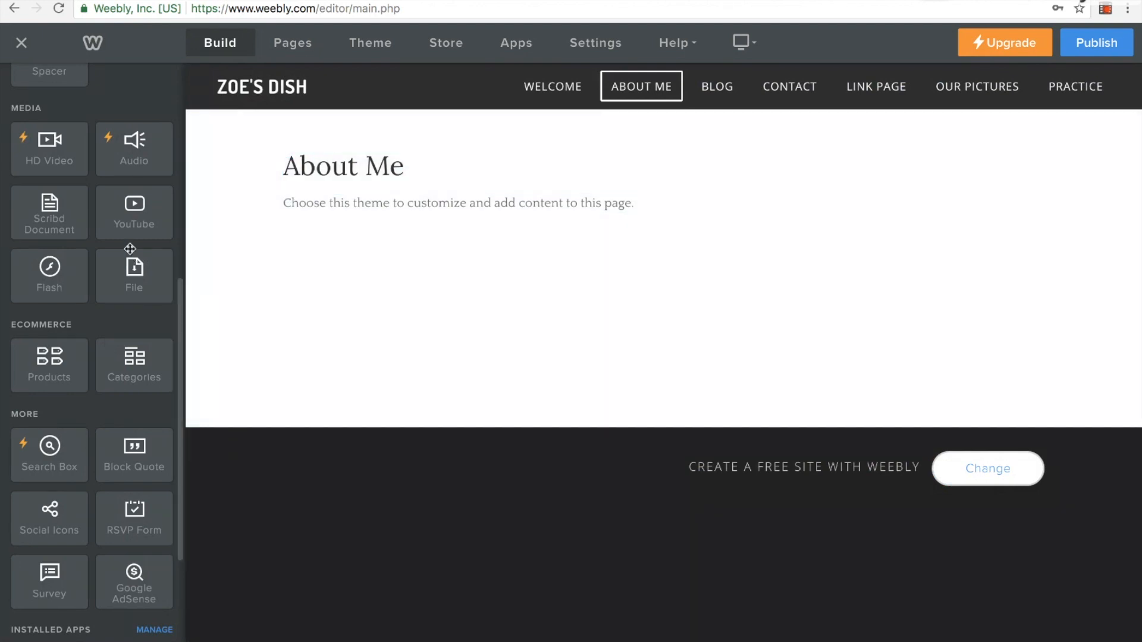
pyautogui.scroll(10, 129, 249)
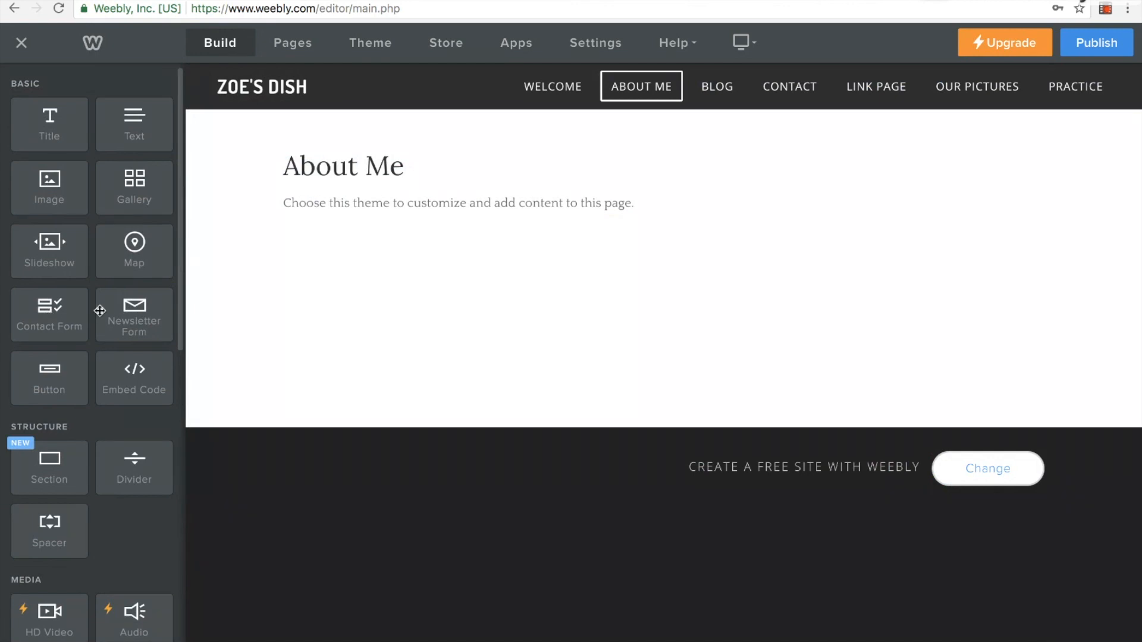
pyautogui.moveTo(63, 316); pyautogui.dragTo(441, 235)
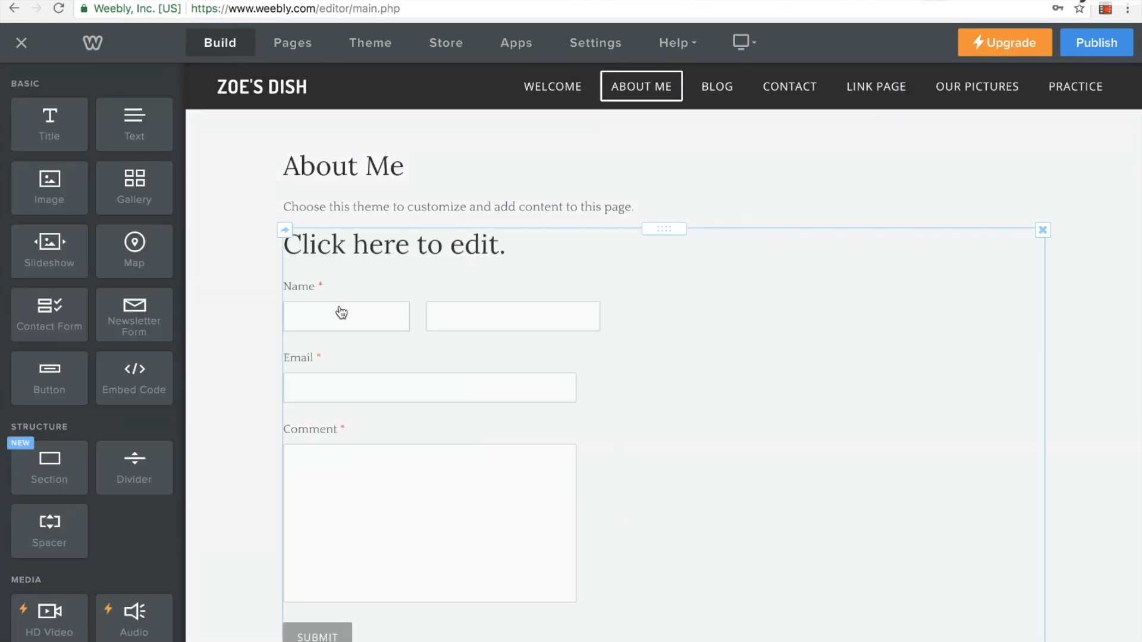
# Clear the recipient e-mail address in the contact form's options and close the options
pyautogui.scroll(-3, 364, 481)
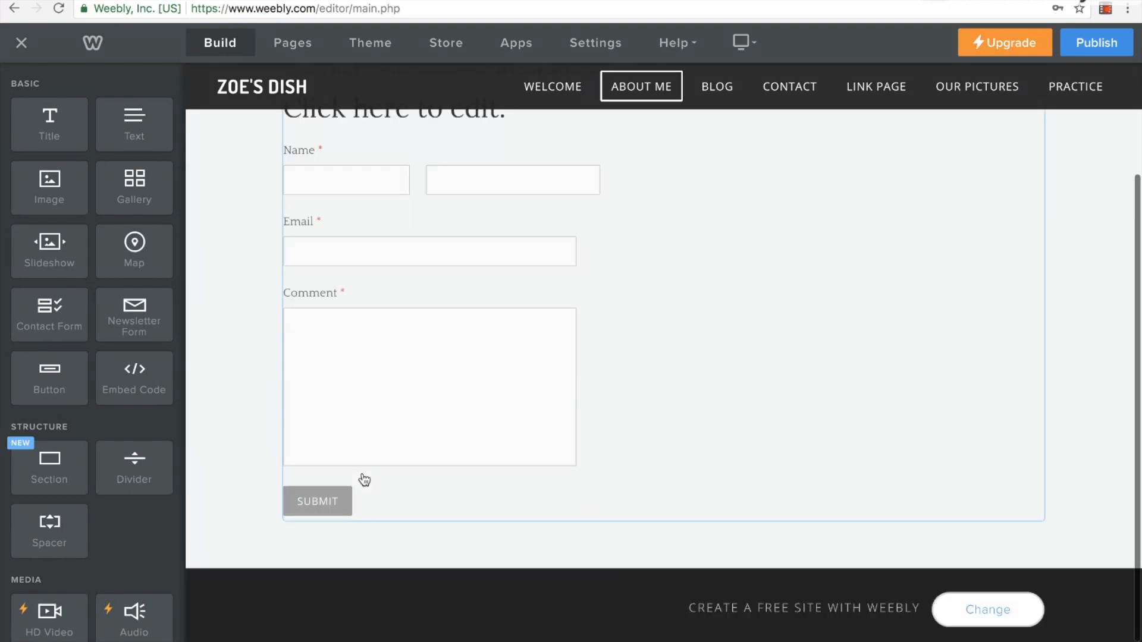
pyautogui.click(378, 368)
pyautogui.click(319, 505)
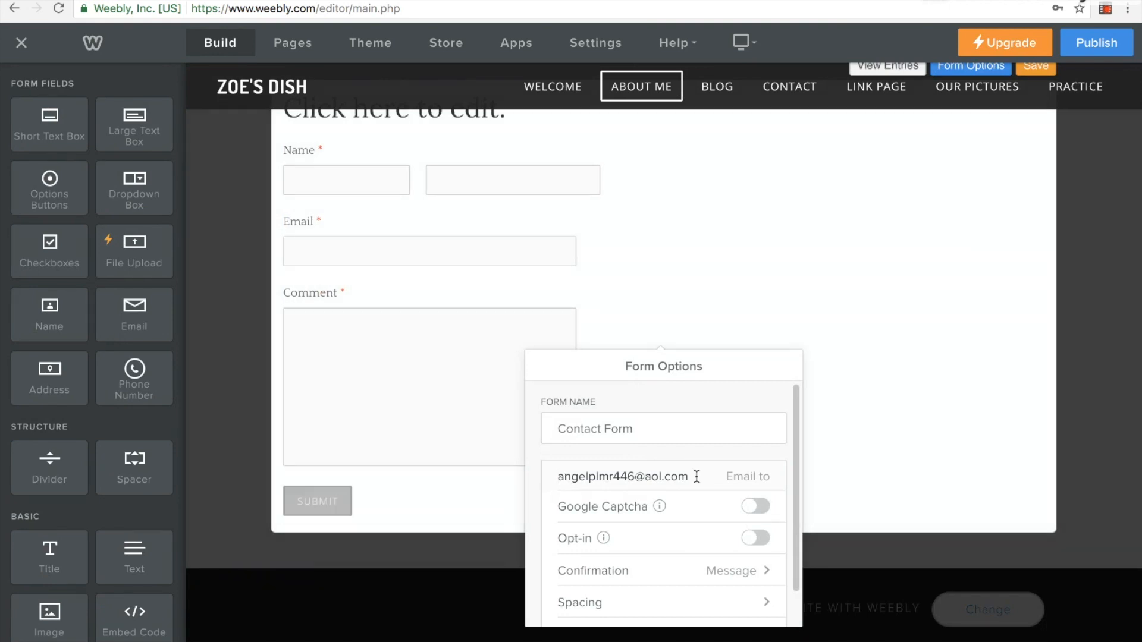
pyautogui.moveTo(693, 476); pyautogui.dragTo(551, 482)
pyautogui.press('BackSpace')
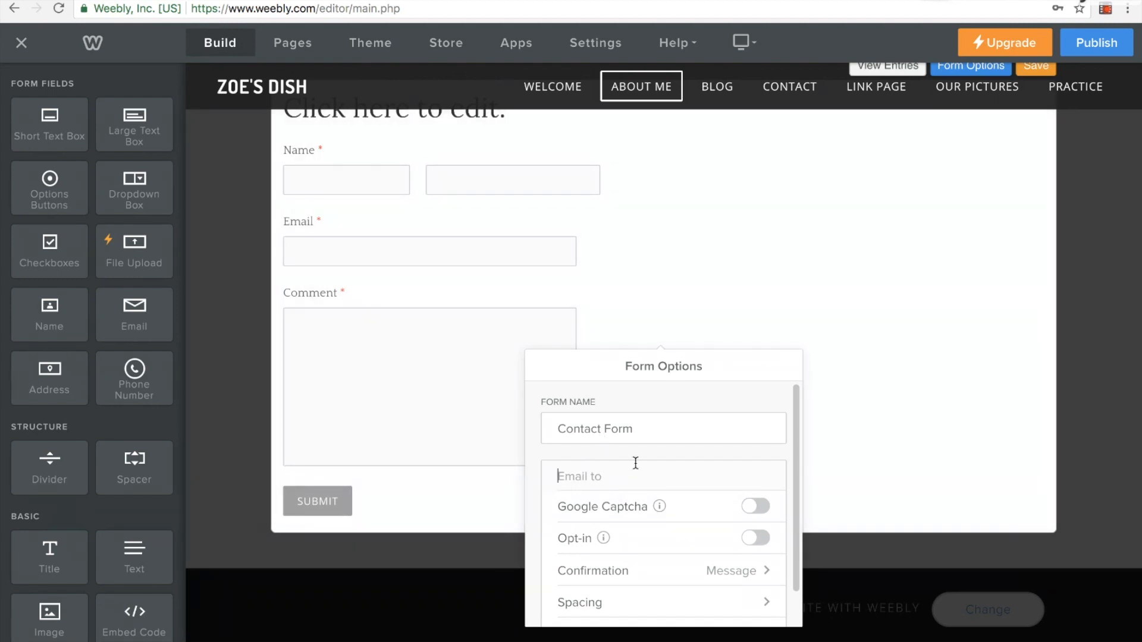
pyautogui.scroll(-1, 630, 485)
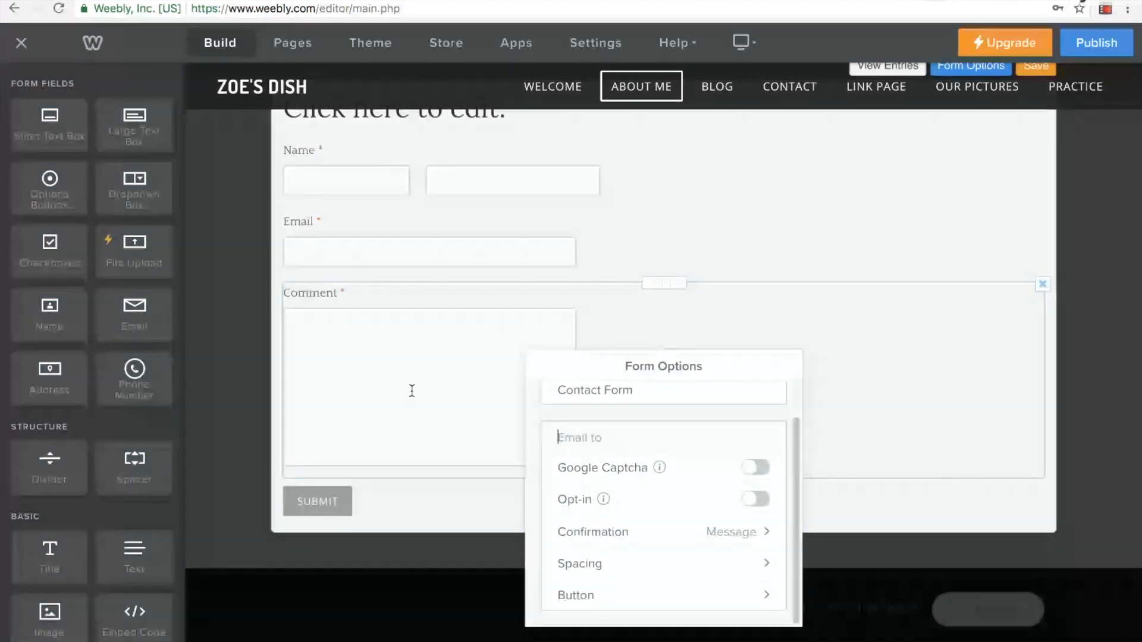
pyautogui.click(904, 364)
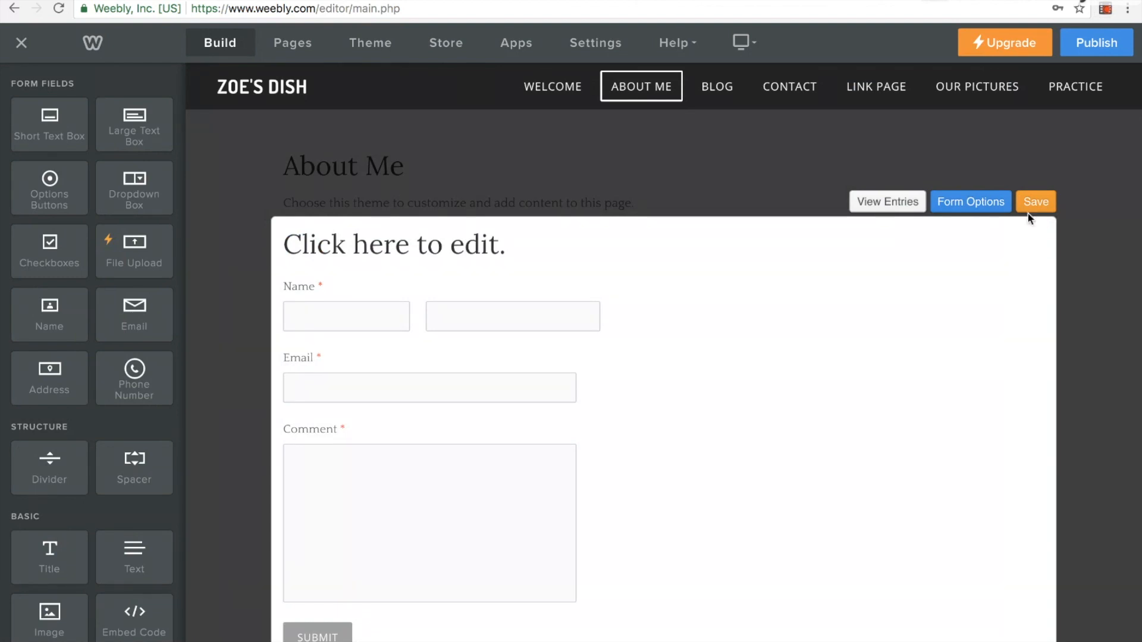
pyautogui.scroll(-3, 937, 152)
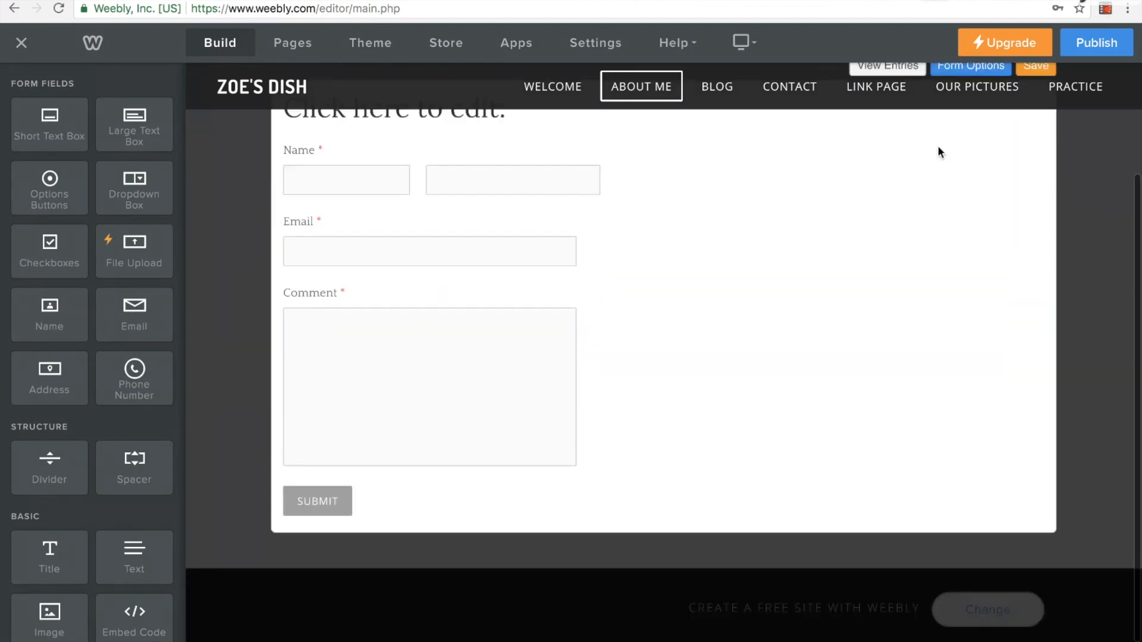
# Look over the About Me, Blog, Link Page and Our Pictures pages of the class website
pyautogui.scroll(3, 938, 150)
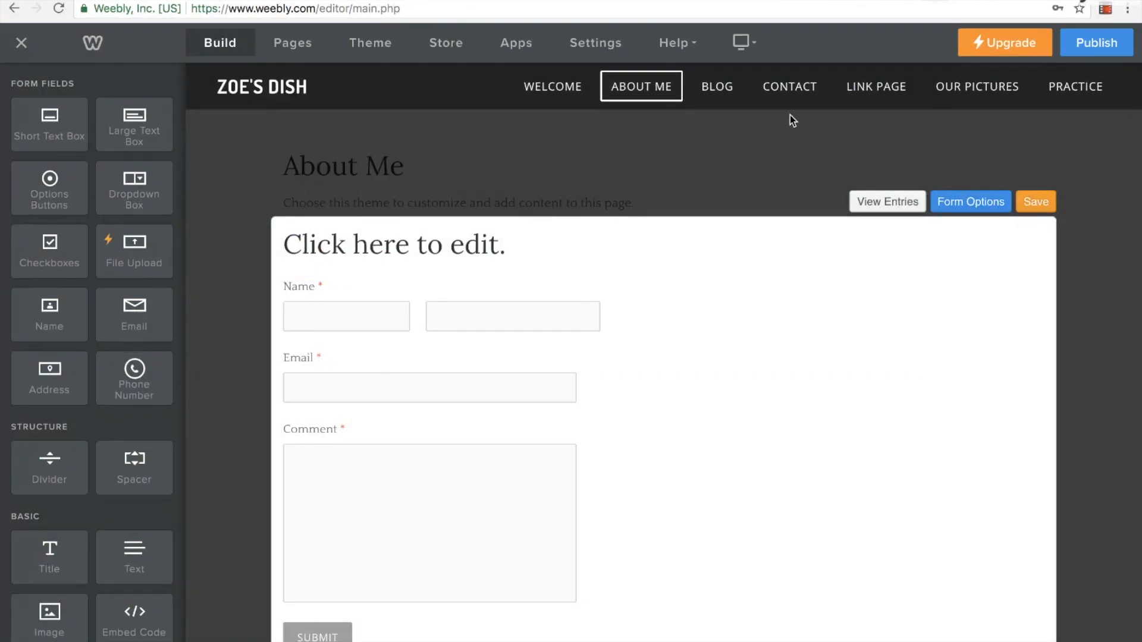
pyautogui.click(715, 85)
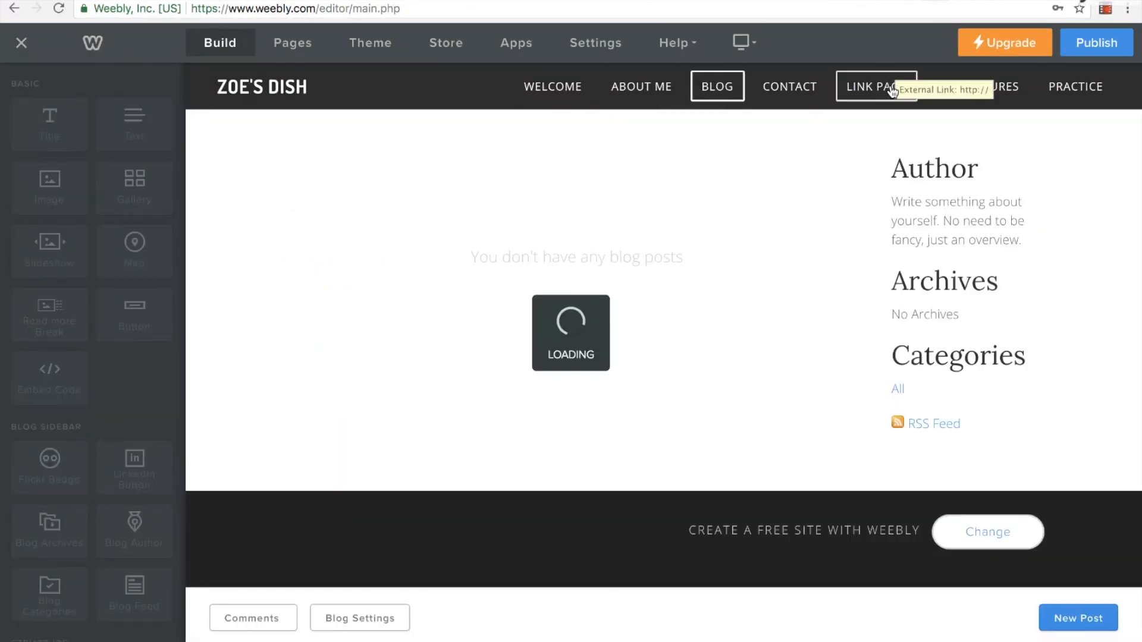
pyautogui.click(893, 92)
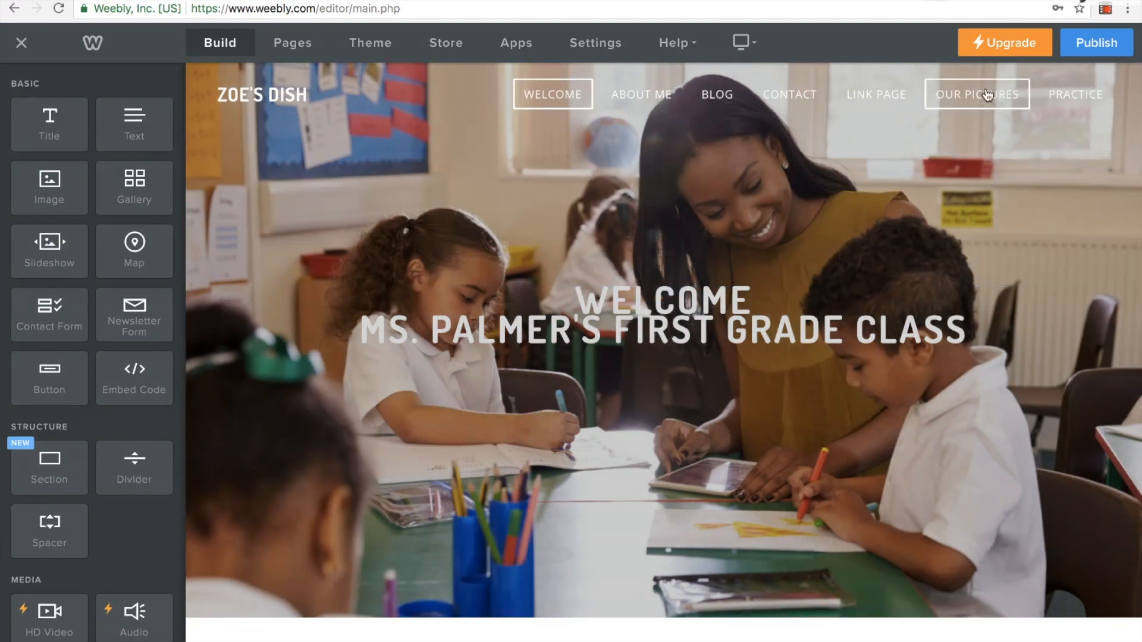
pyautogui.click(987, 95)
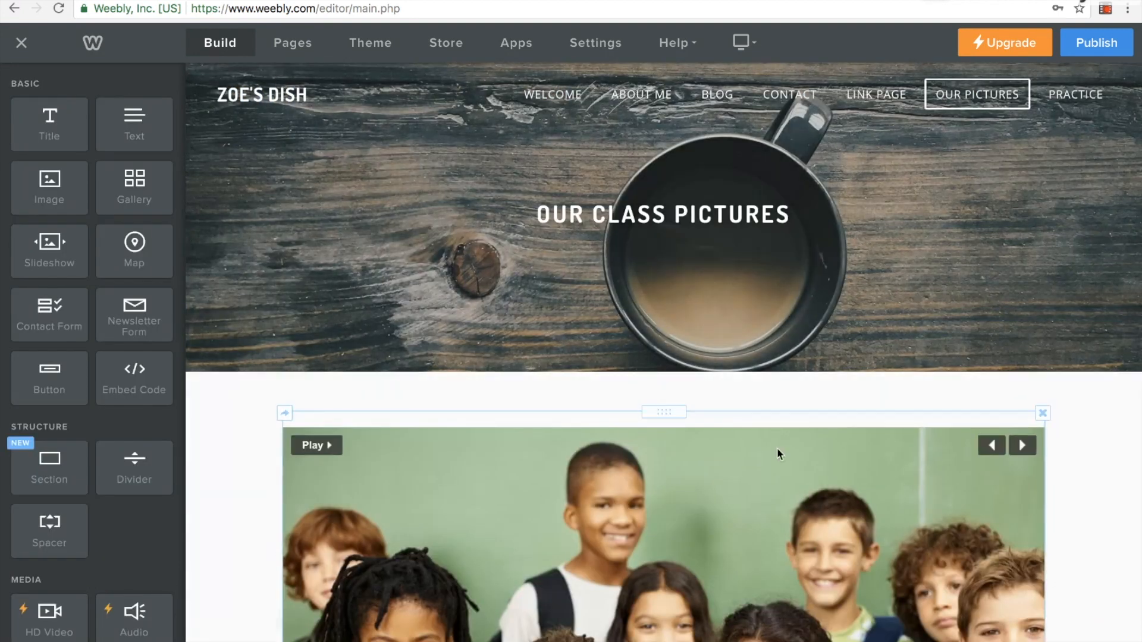
pyautogui.scroll(-5, 778, 455)
pyautogui.click(440, 578)
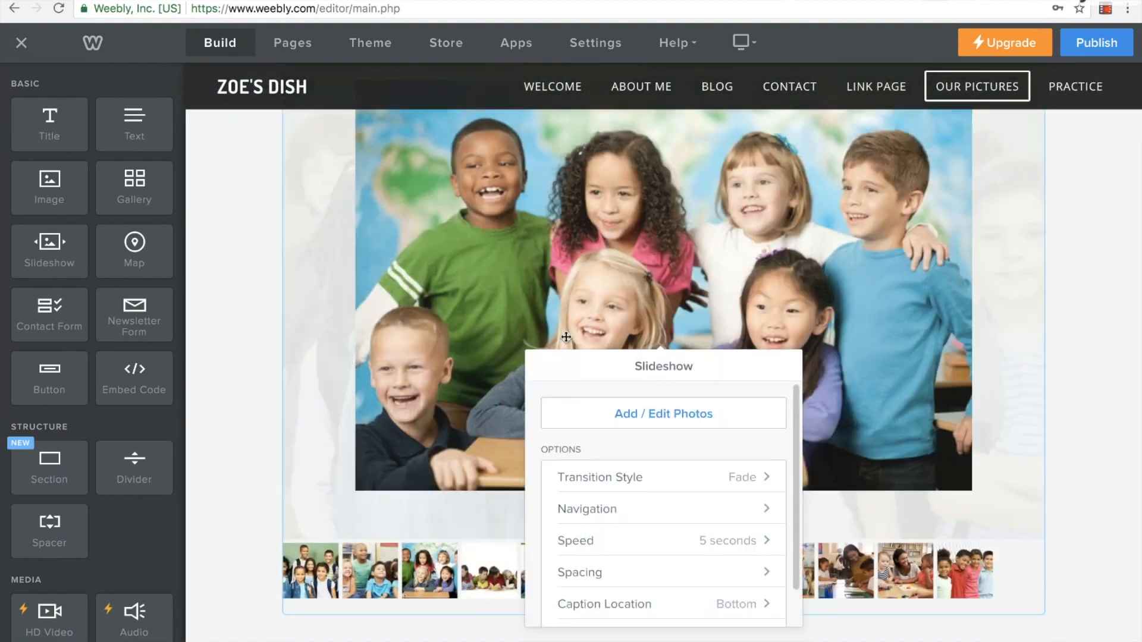
pyautogui.click(862, 91)
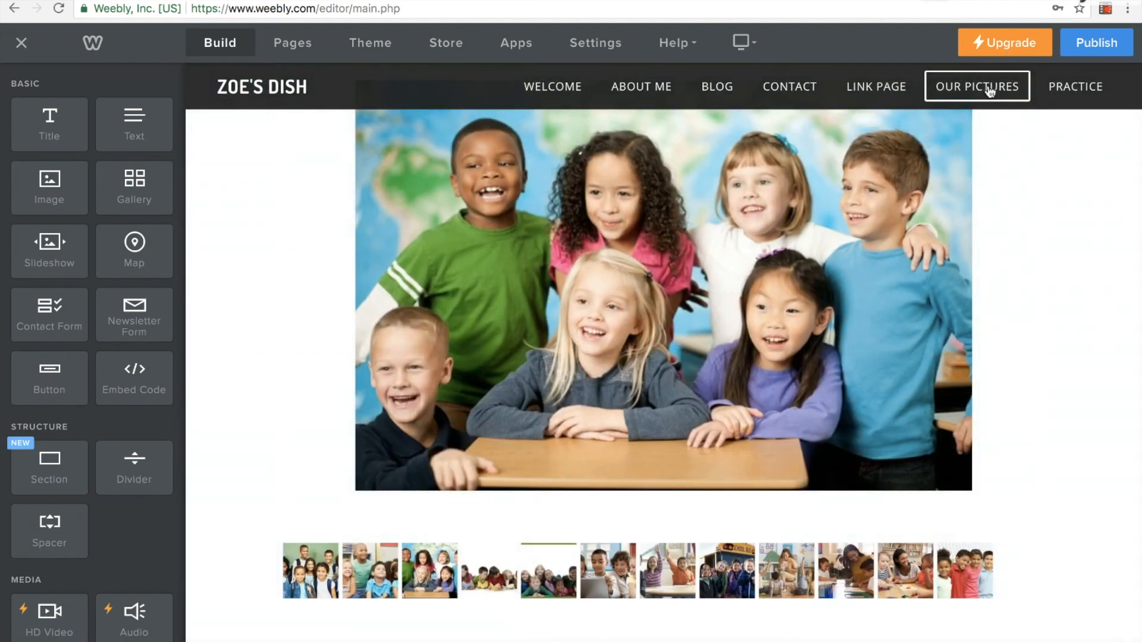
# Review the Practice page from its header through the Fun Websites section to the download file and video
pyautogui.click(1060, 89)
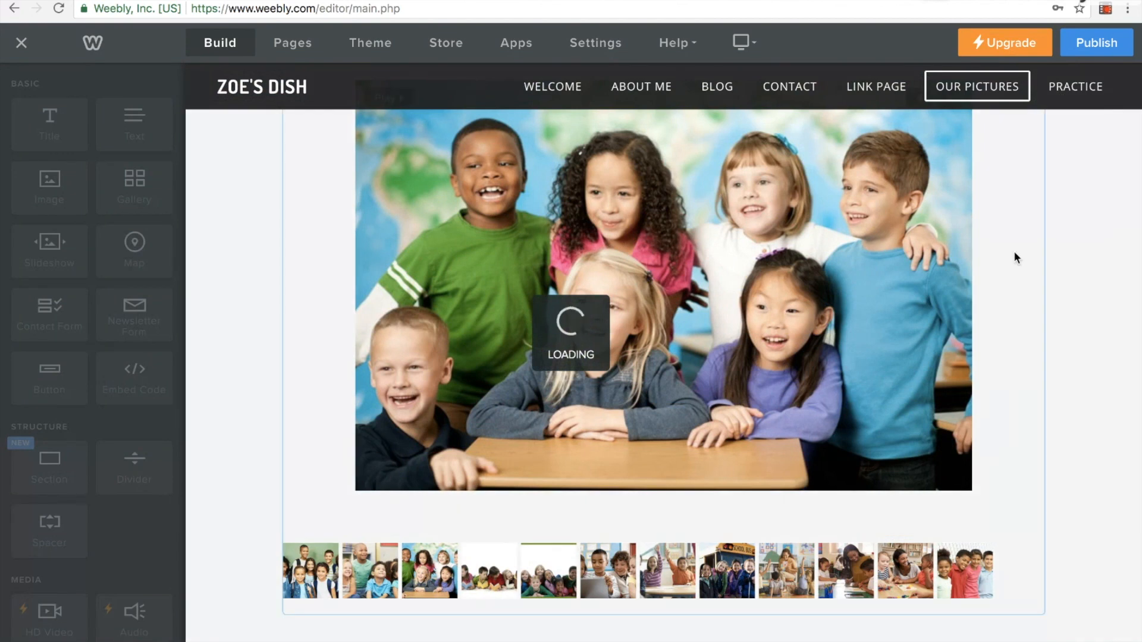
pyautogui.scroll(-4, 1013, 287)
pyautogui.scroll(7, 1012, 287)
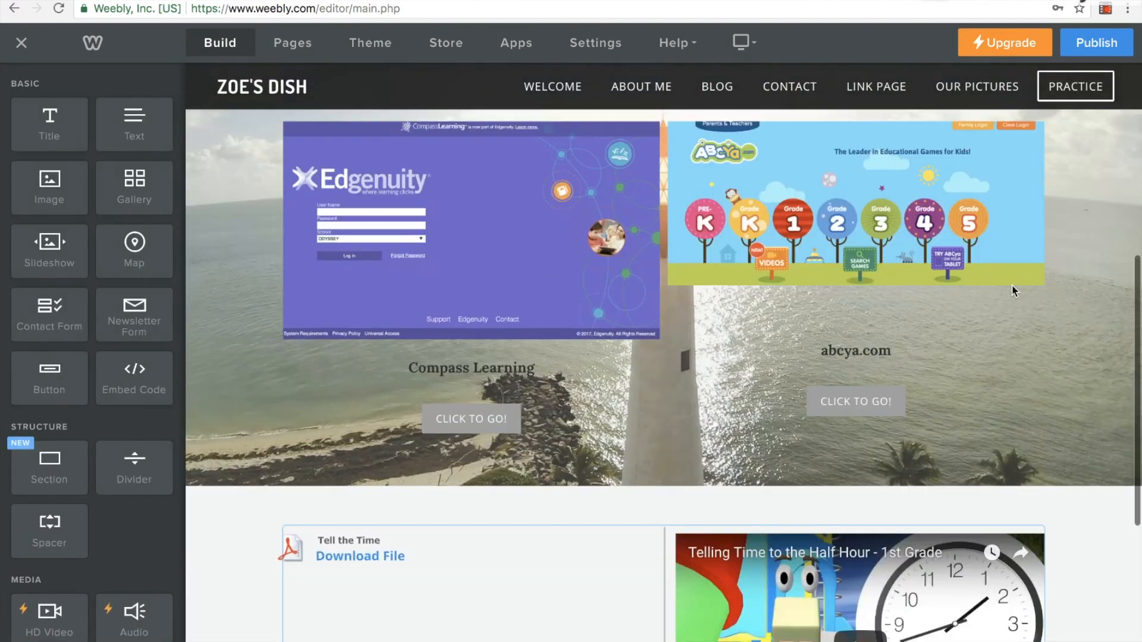
pyautogui.scroll(3, 1013, 287)
pyautogui.scroll(-7, 1012, 286)
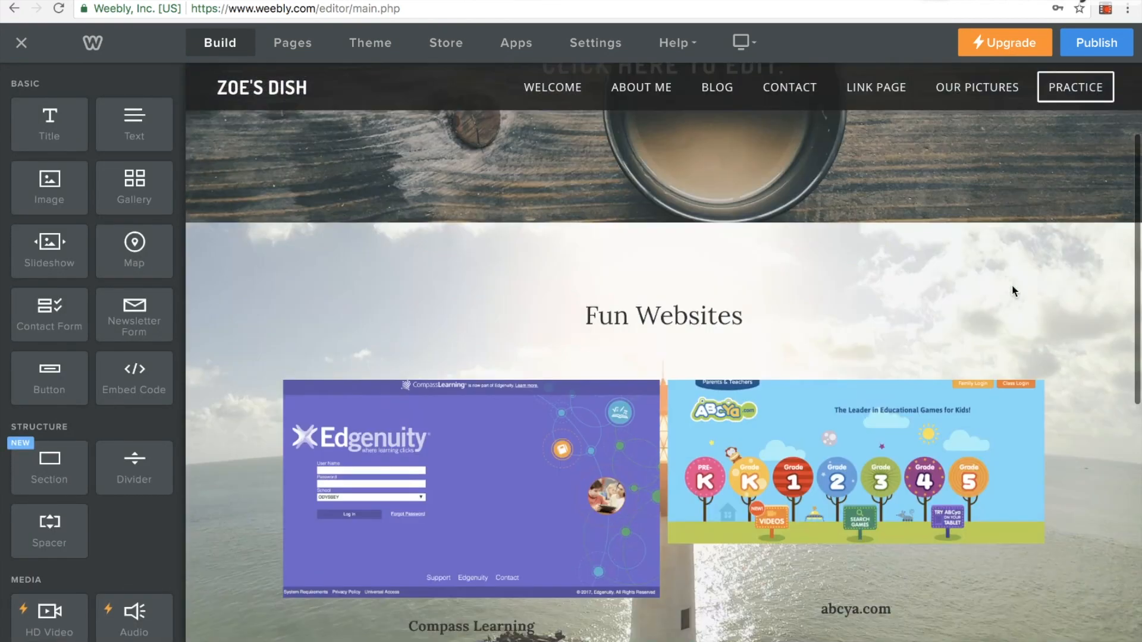
pyautogui.scroll(-1, 1013, 289)
pyautogui.scroll(8, 1011, 293)
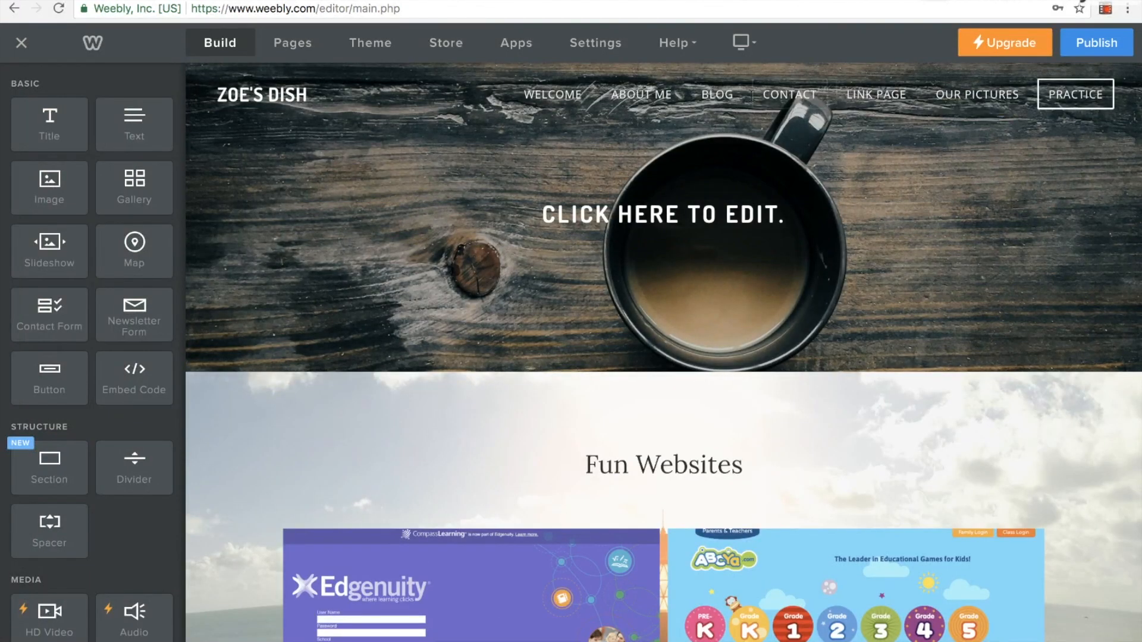
pyautogui.click(302, 51)
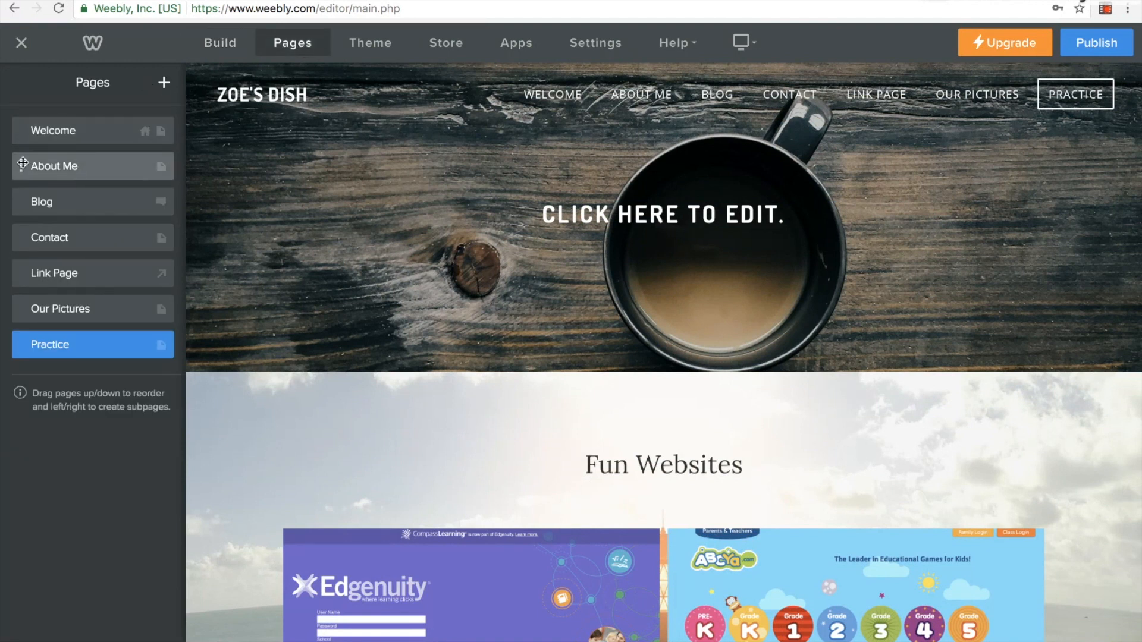
pyautogui.click(53, 169)
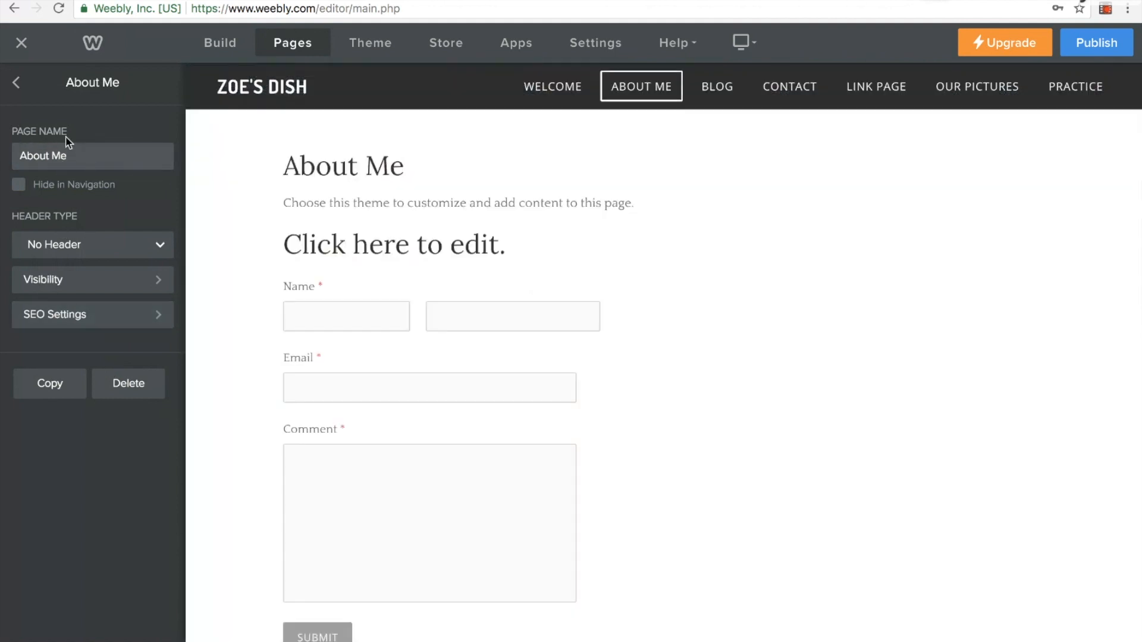
pyautogui.click(135, 390)
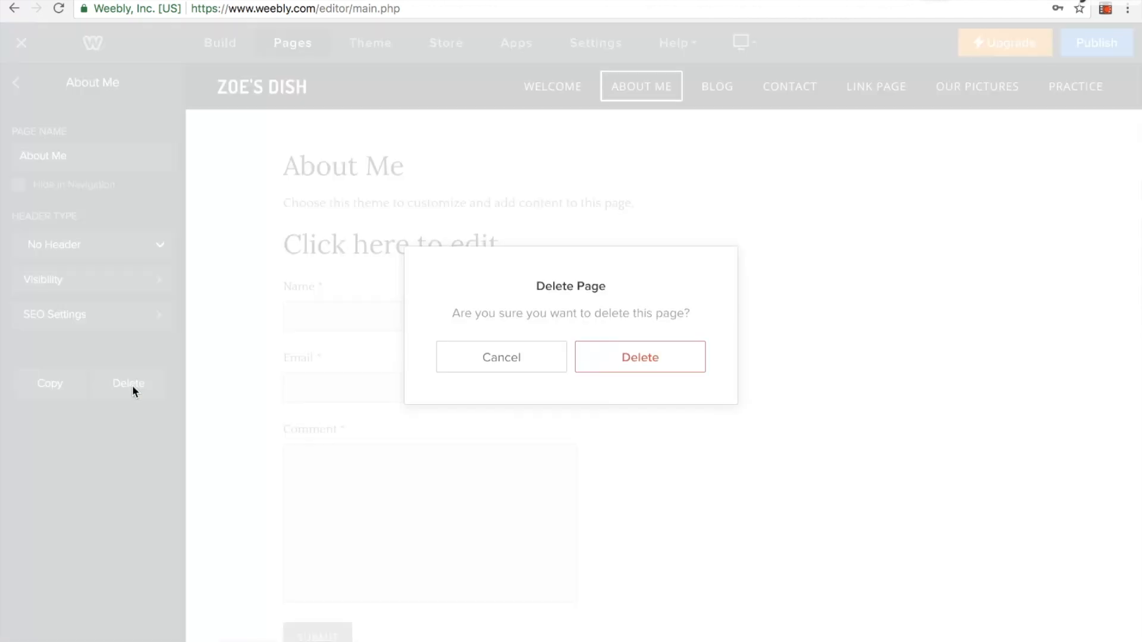
pyautogui.click(518, 359)
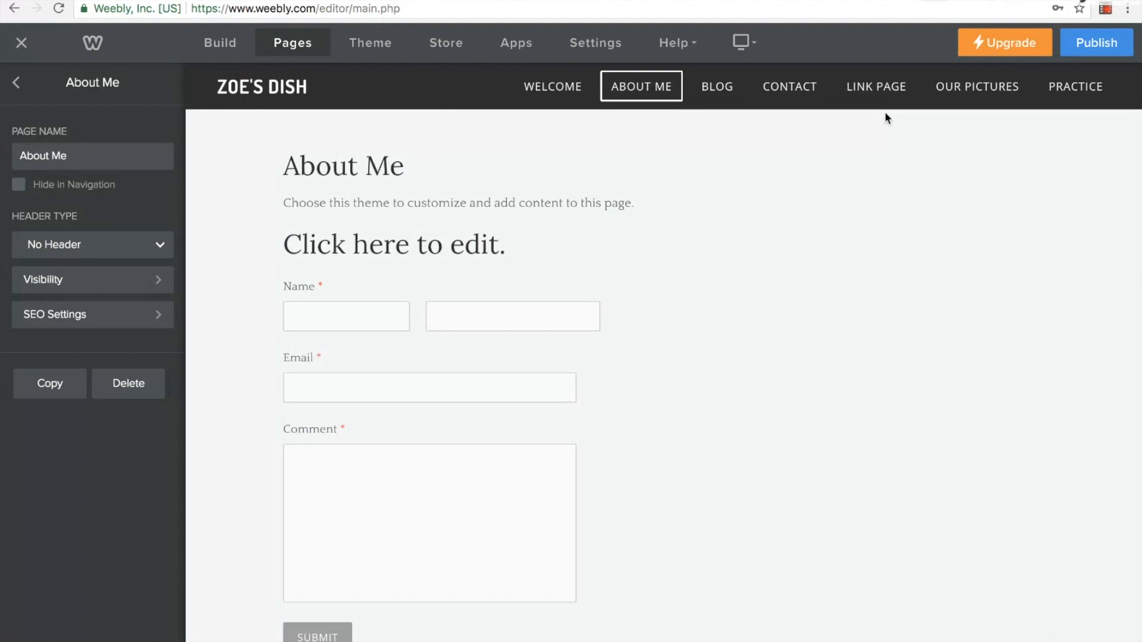
# Delete the Contact page from the website and confirm the deletion
pyautogui.click(786, 94)
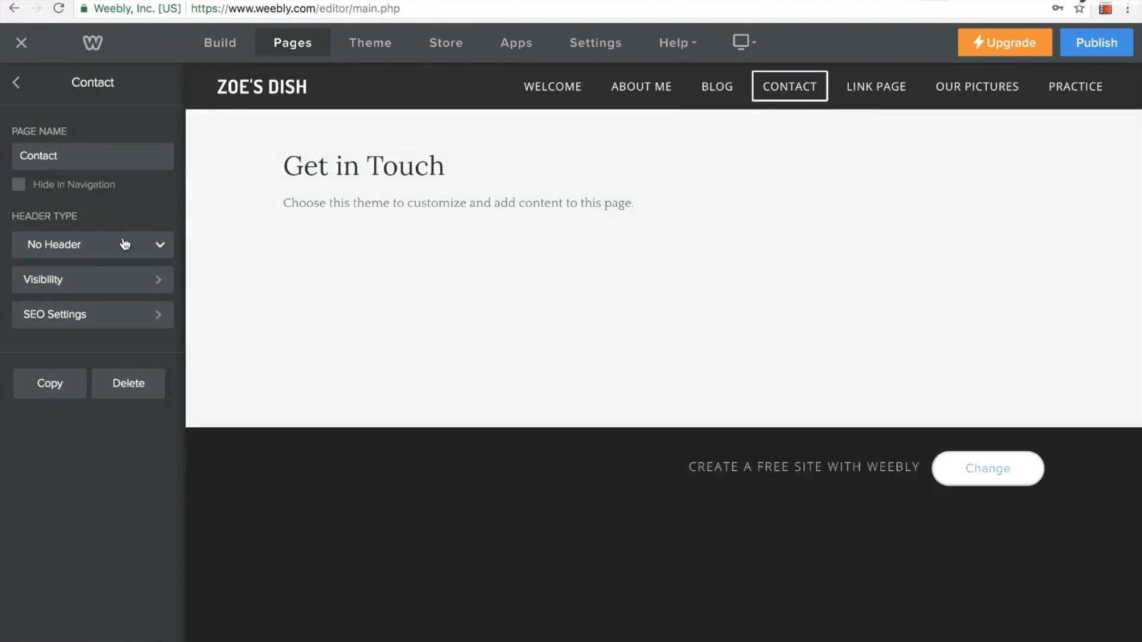
pyautogui.click(132, 385)
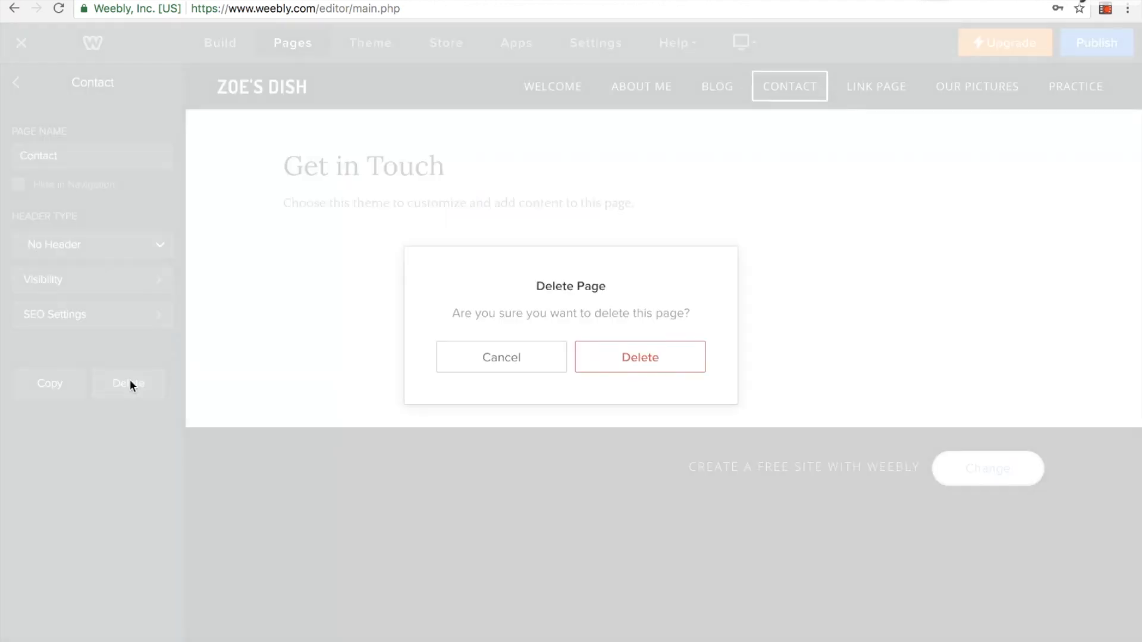
pyautogui.click(614, 364)
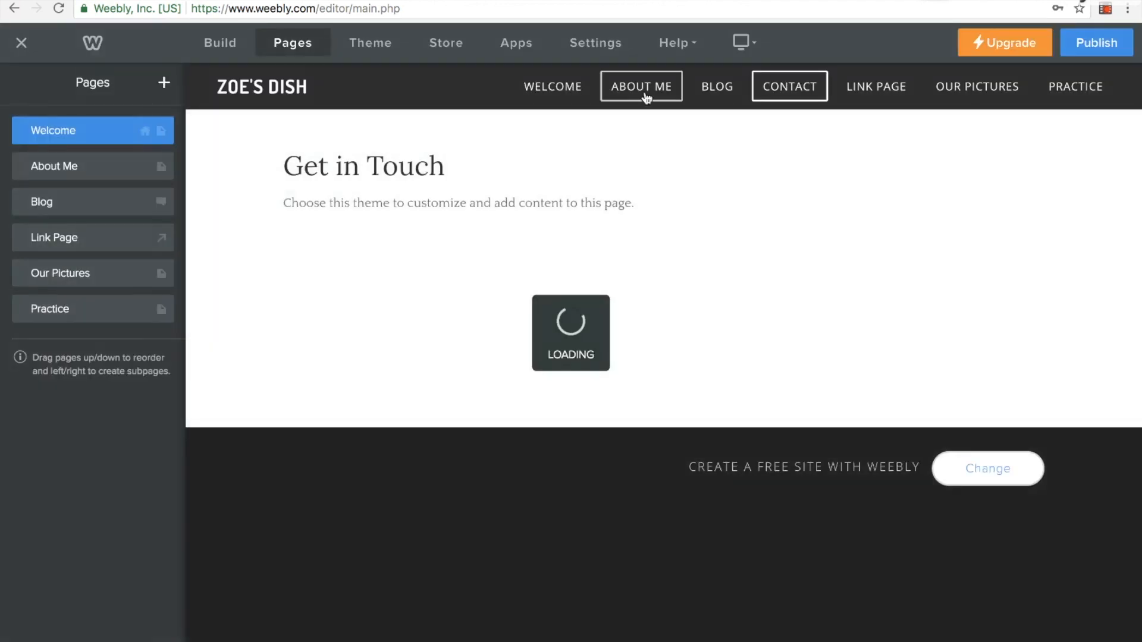
# Rename the About Me page as Contact and save the new page name
pyautogui.click(647, 95)
pyautogui.click(72, 169)
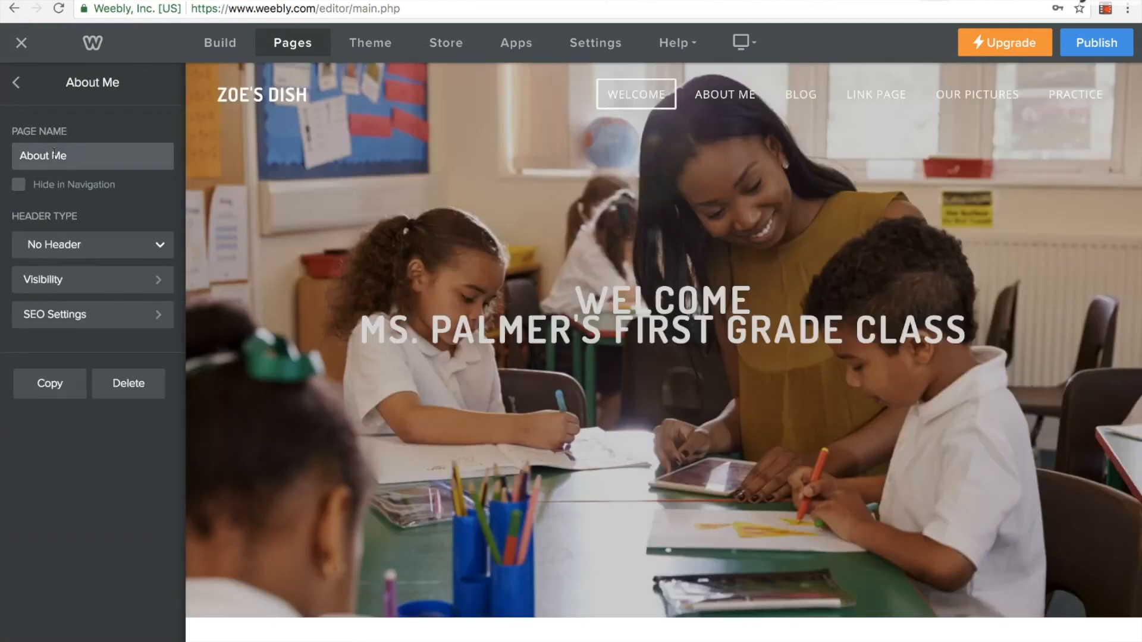
pyautogui.moveTo(70, 156); pyautogui.dragTo(2, 159)
pyautogui.write('Contact')
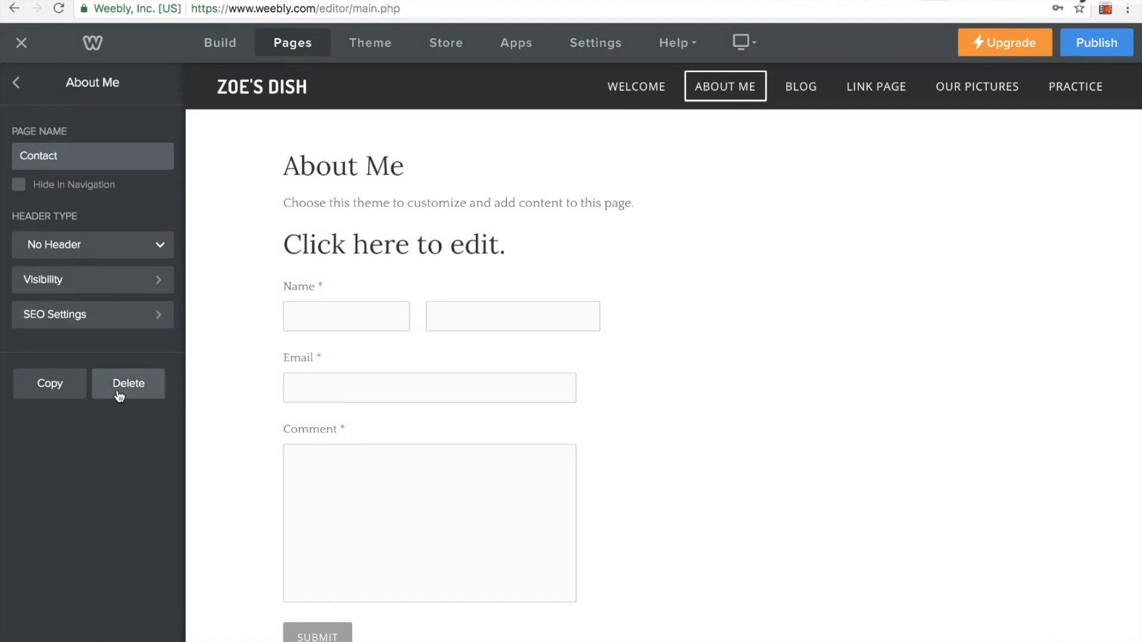
pyautogui.click(27, 100)
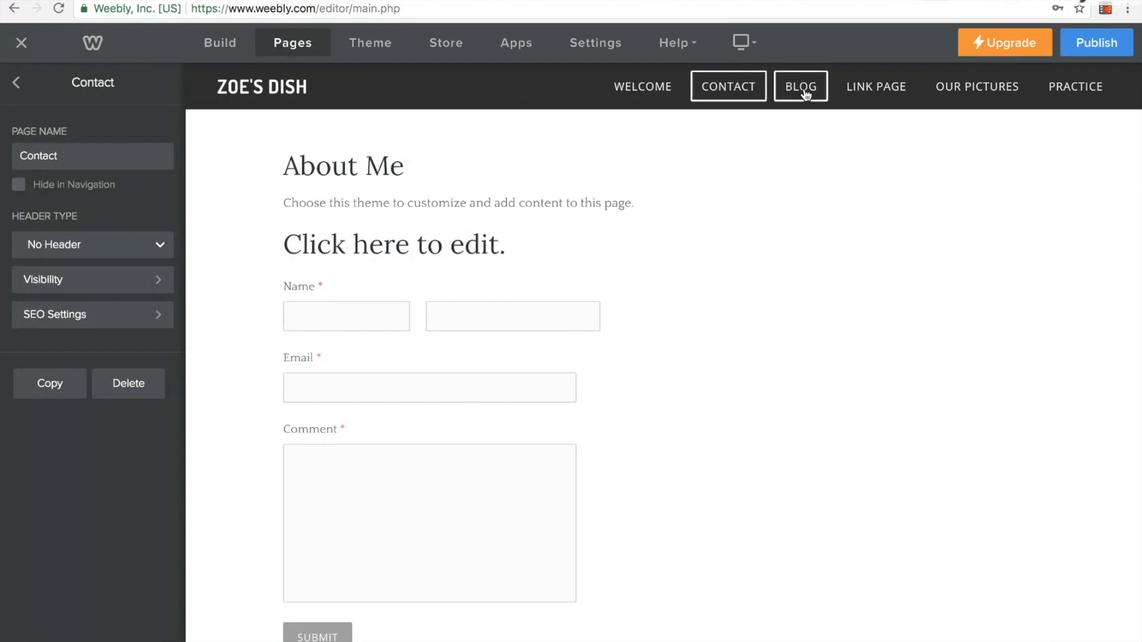
# Delete the Blog page from the website and return to the page-building view
pyautogui.click(802, 90)
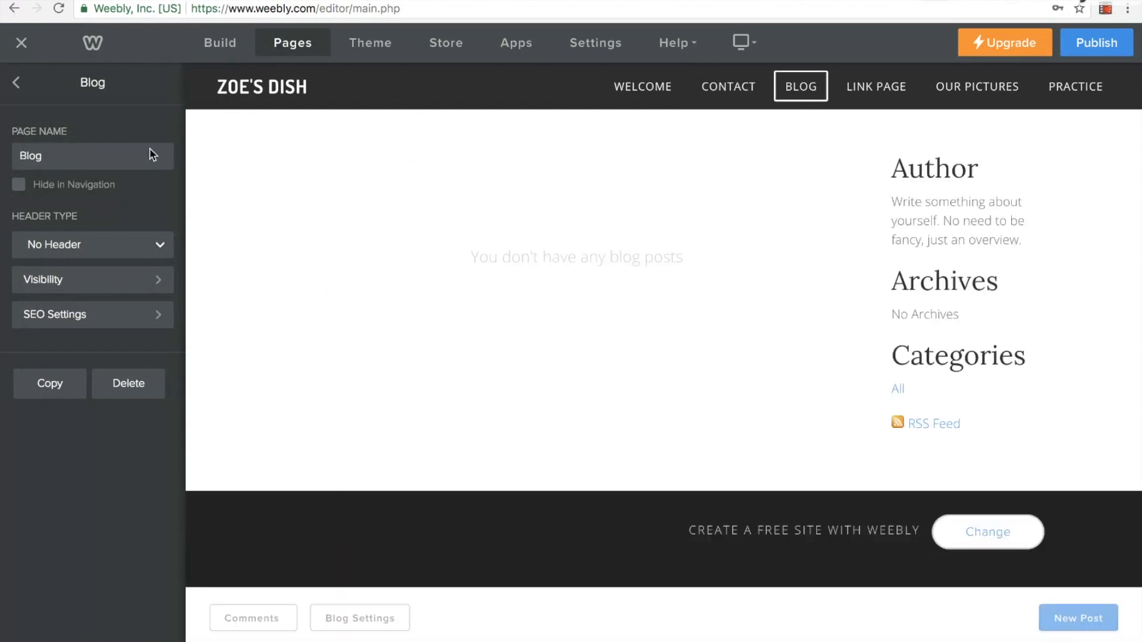
pyautogui.click(127, 384)
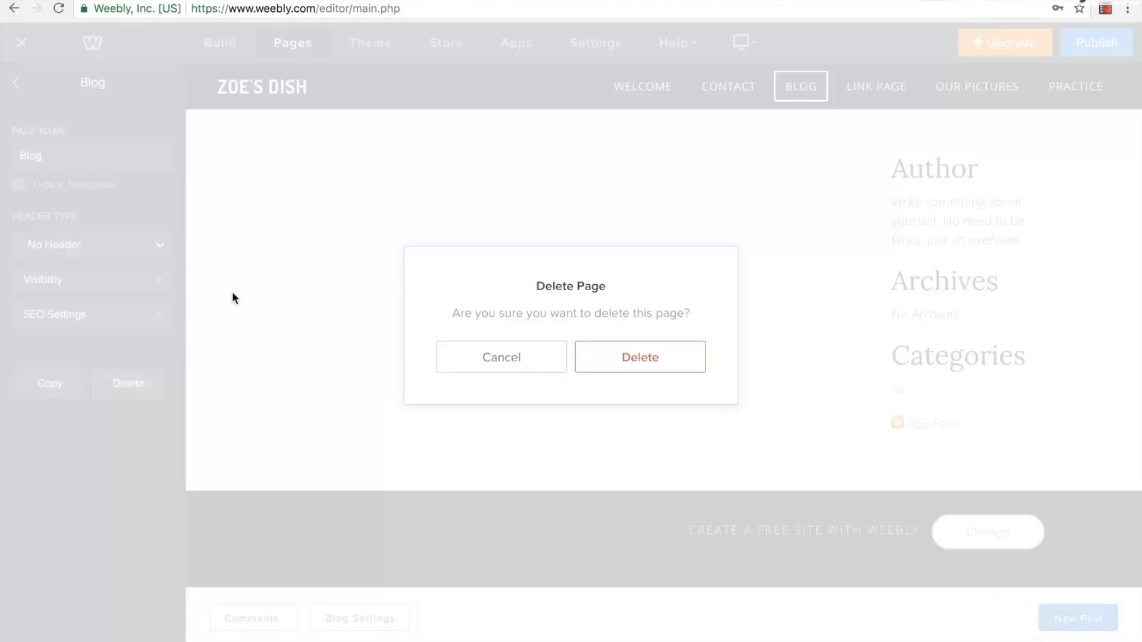
pyautogui.click(612, 355)
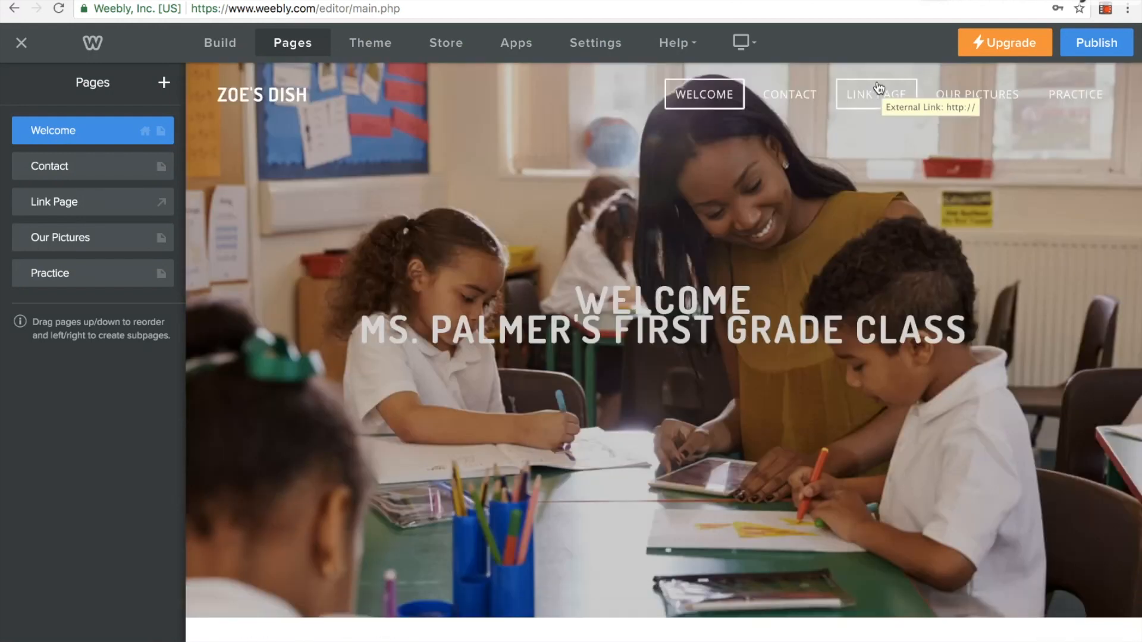
pyautogui.click(234, 47)
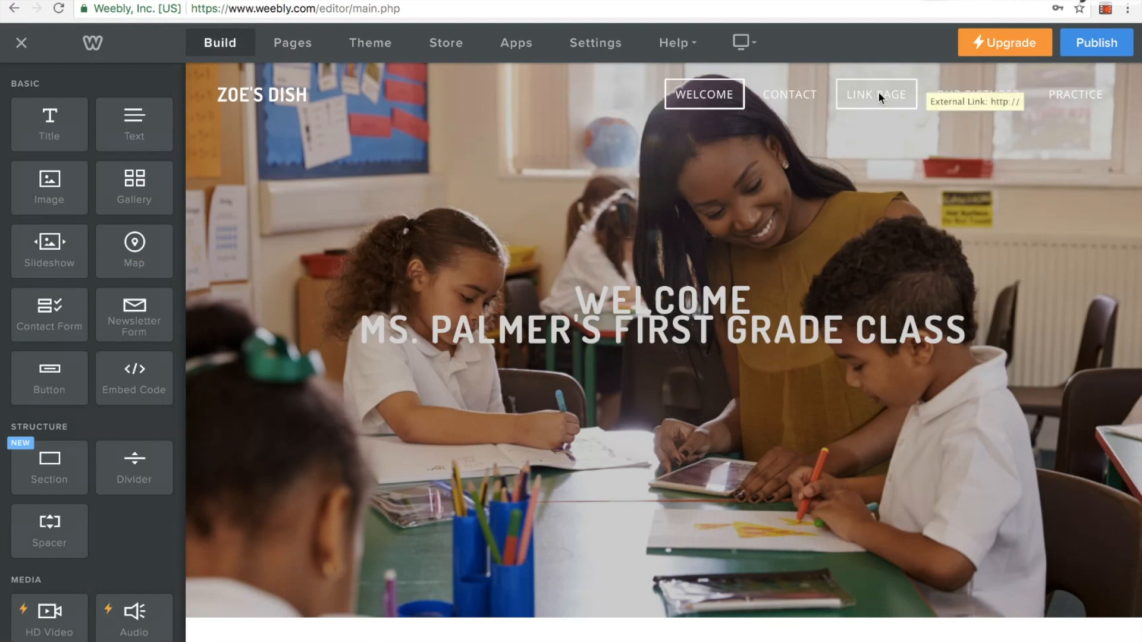
pyautogui.press('super+t')
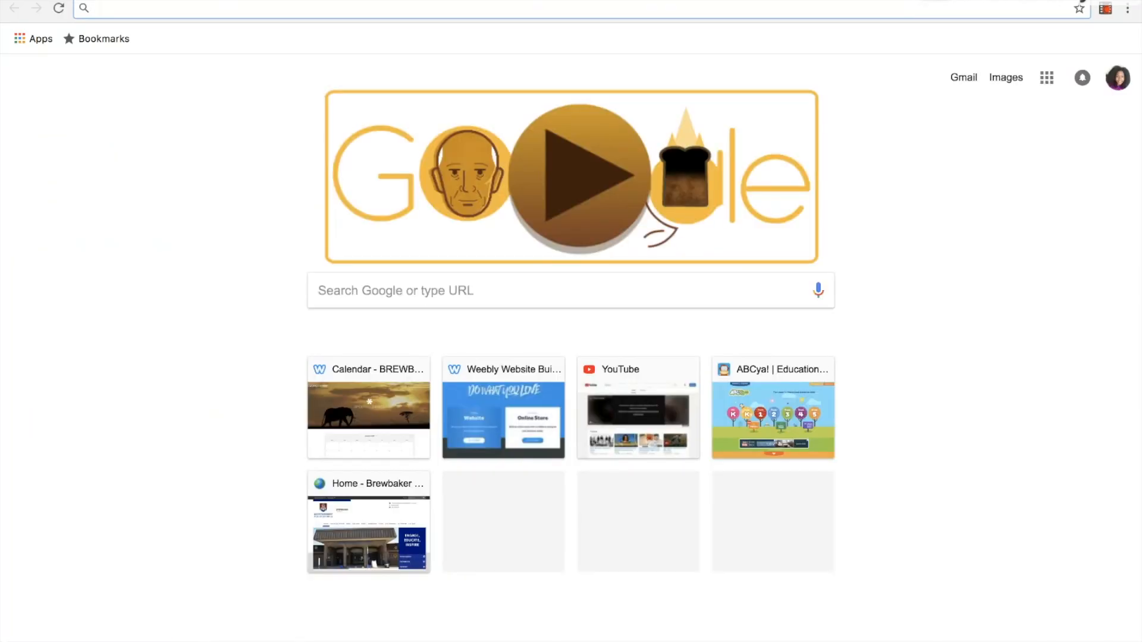
pyautogui.write('mps')
pyautogui.write('br')
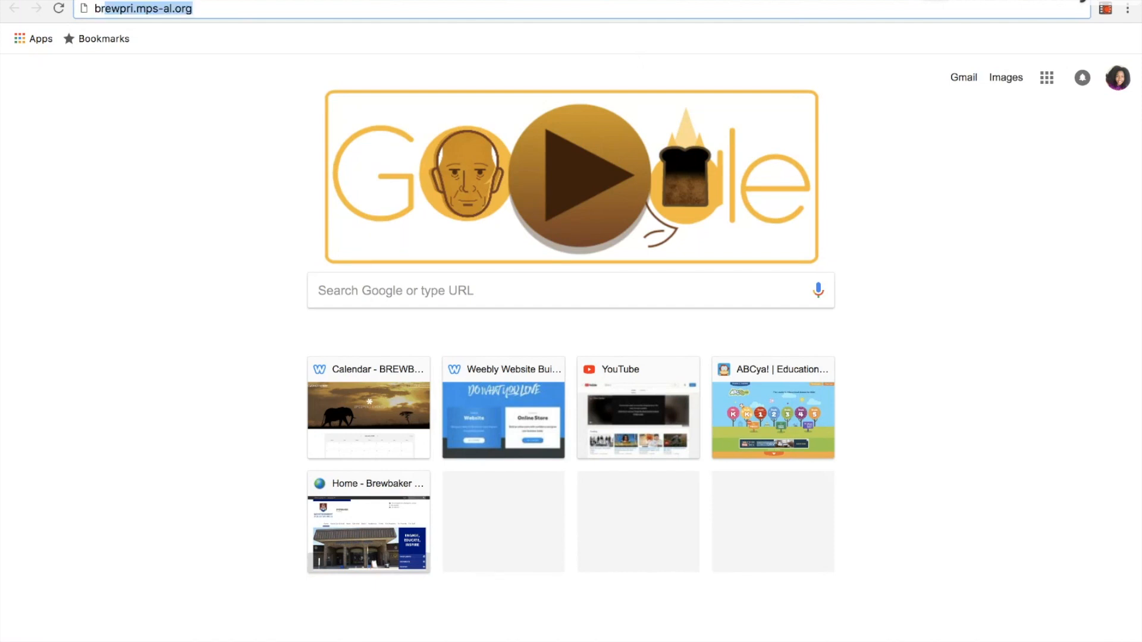
pyautogui.write('e')
pyautogui.press('Return')
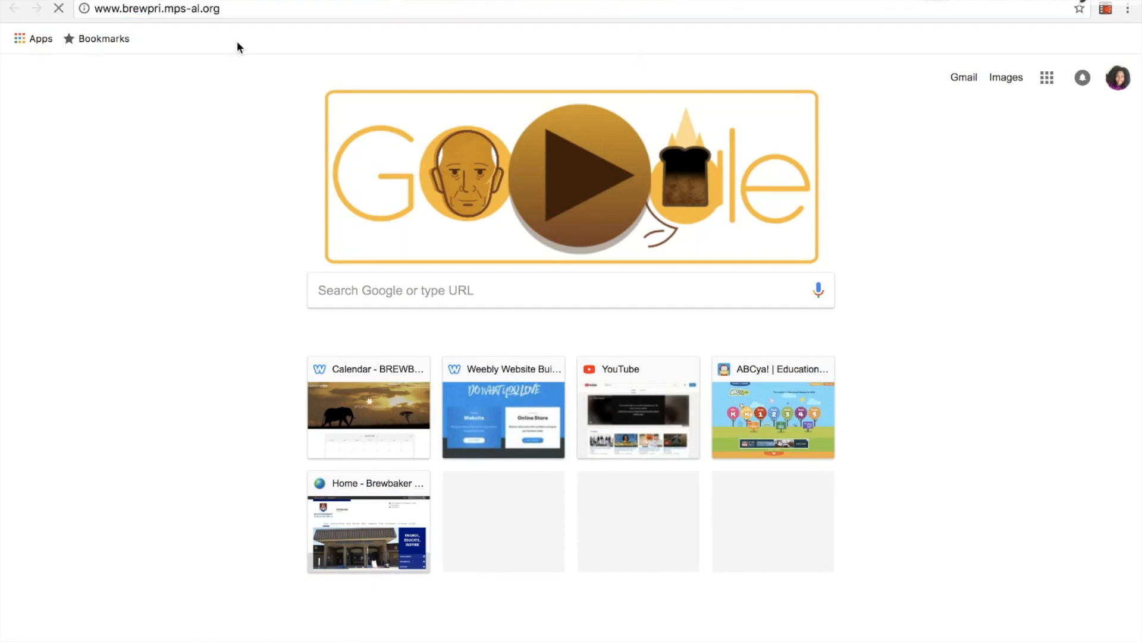
pyautogui.click(230, 9)
pyautogui.hotkey('ctrl', 'c')
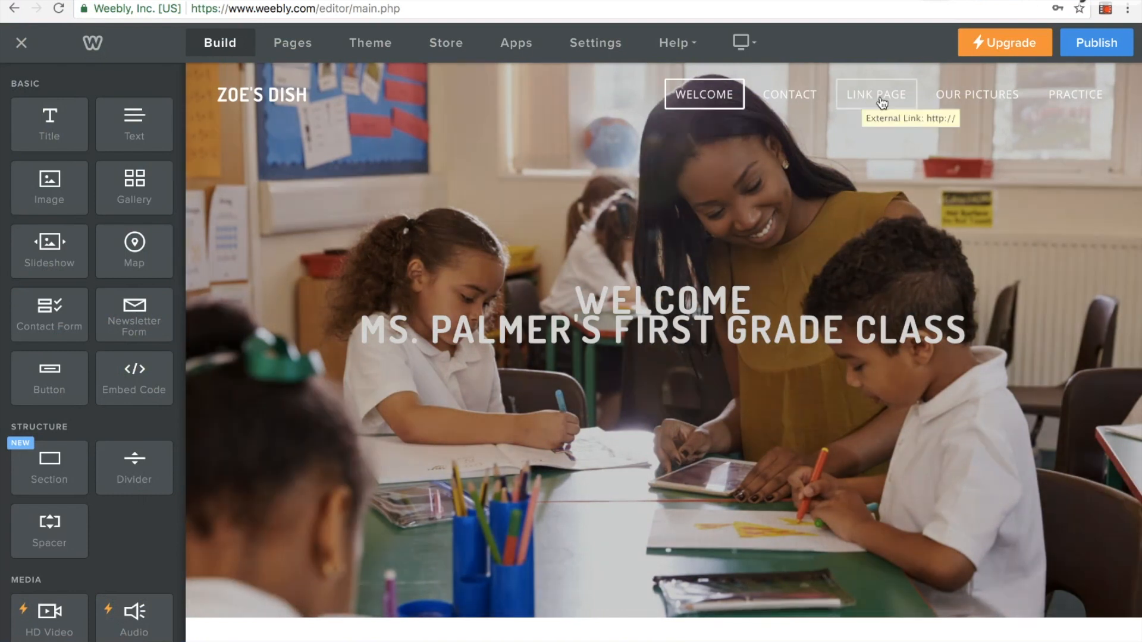
pyautogui.click(286, 43)
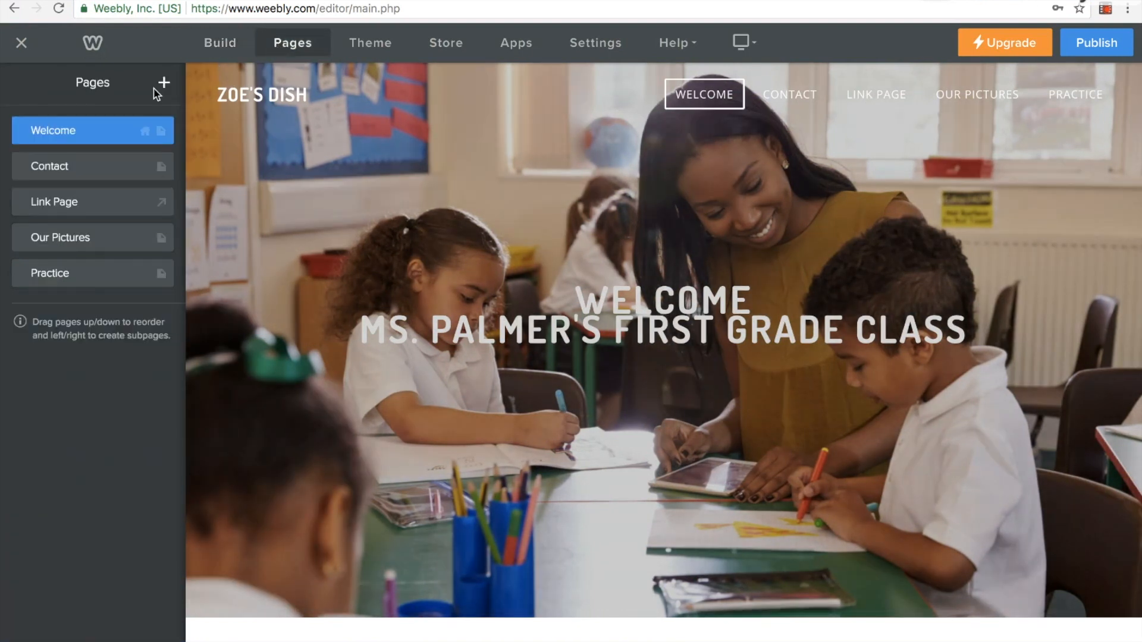
pyautogui.click(112, 212)
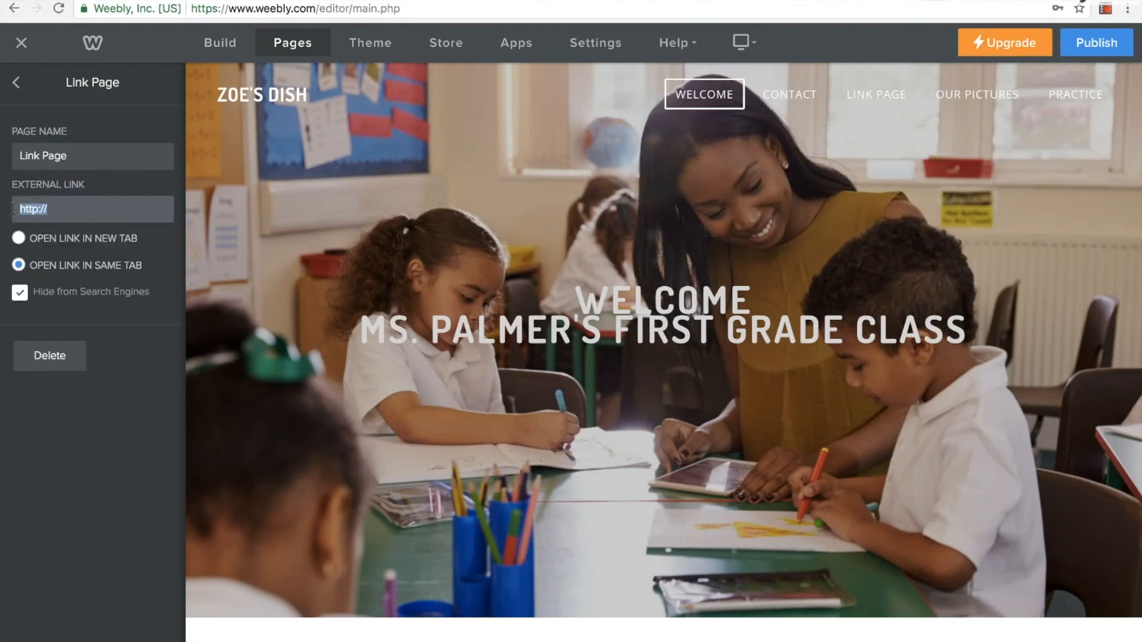
pyautogui.hotkey('ctrl', 'v')
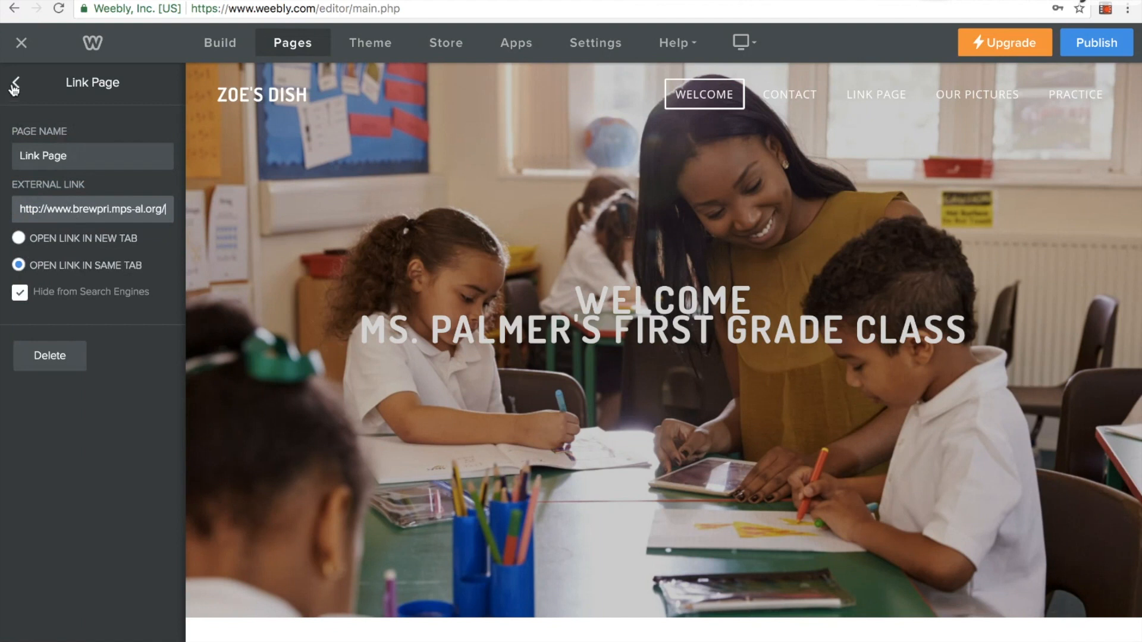
pyautogui.click(20, 239)
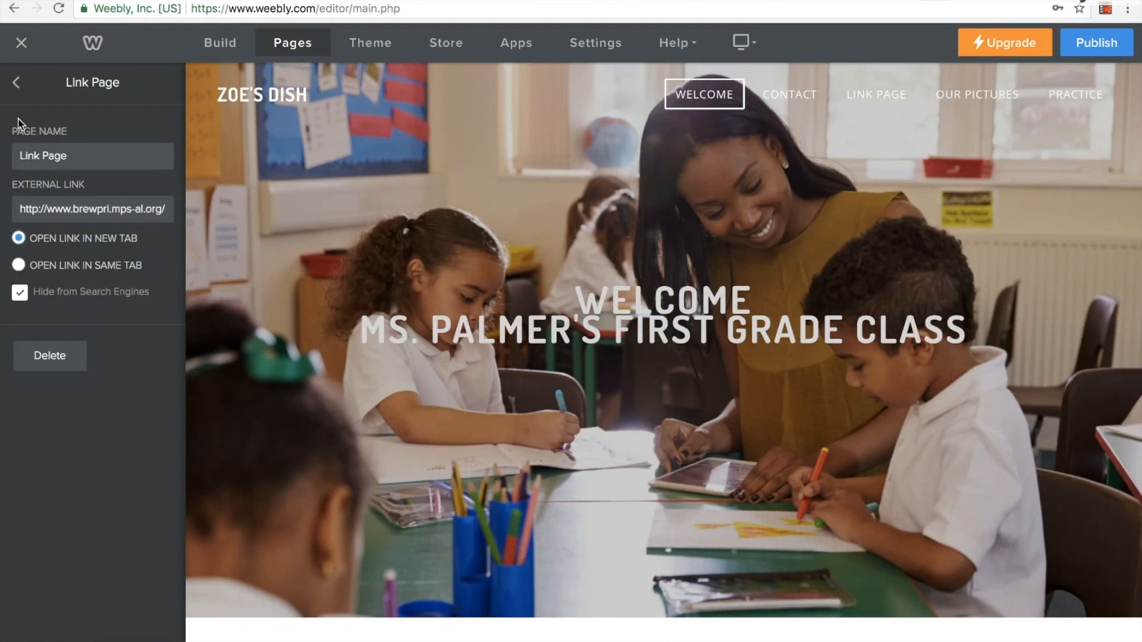
pyautogui.click(16, 81)
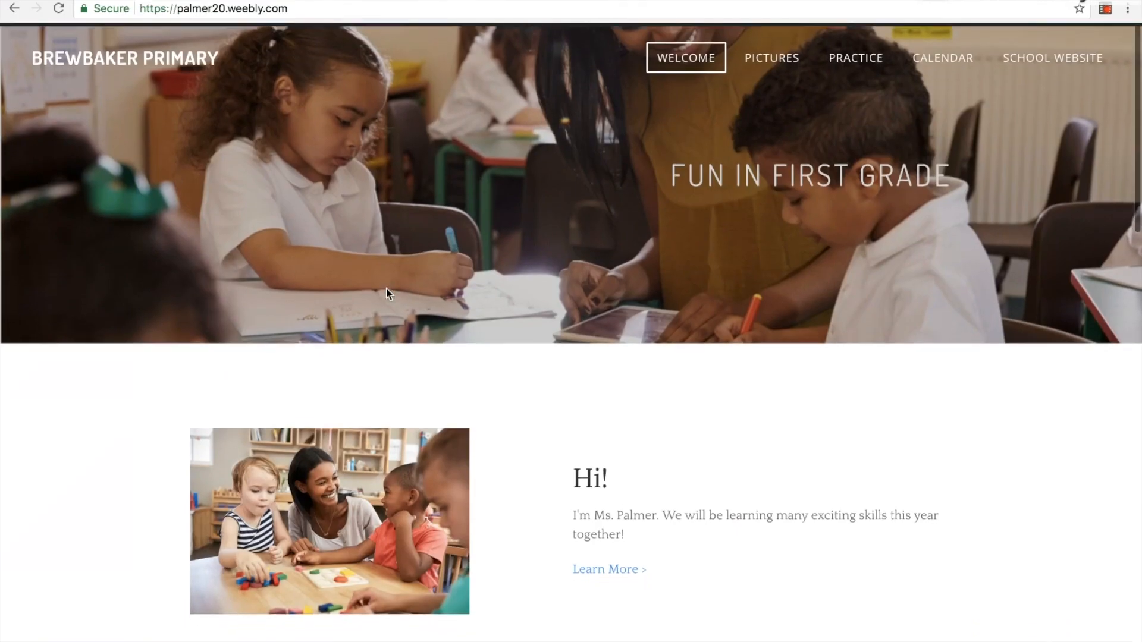
# Look over the Welcome page of the published Brewbaker Primary sample site
pyautogui.scroll(-2, 387, 288)
pyautogui.scroll(2, 387, 289)
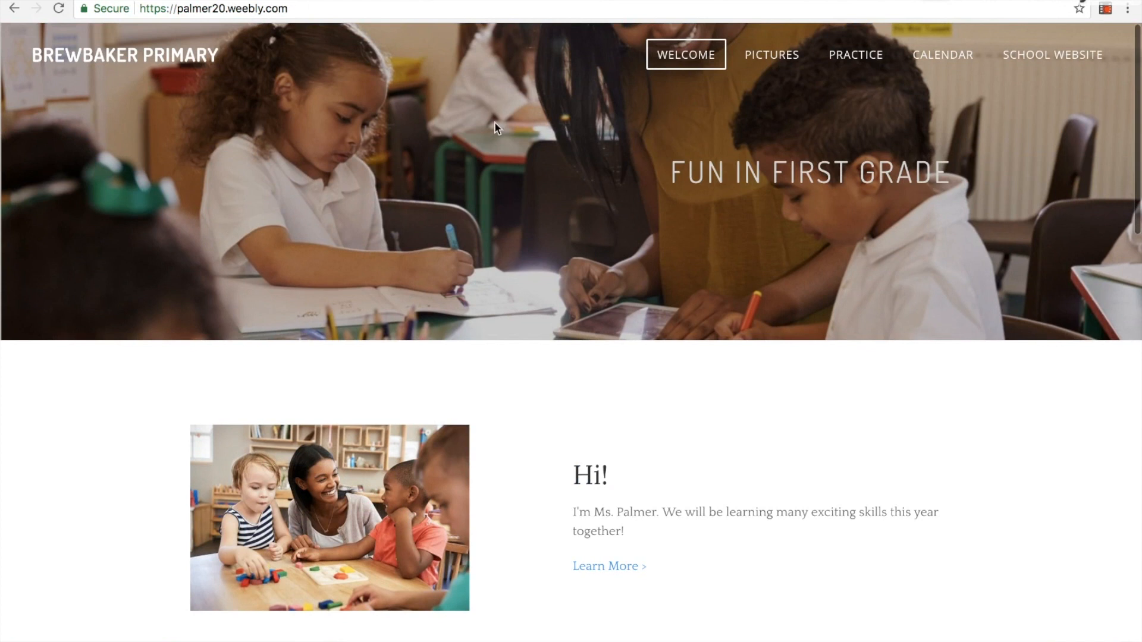
pyautogui.scroll(-3, 568, 244)
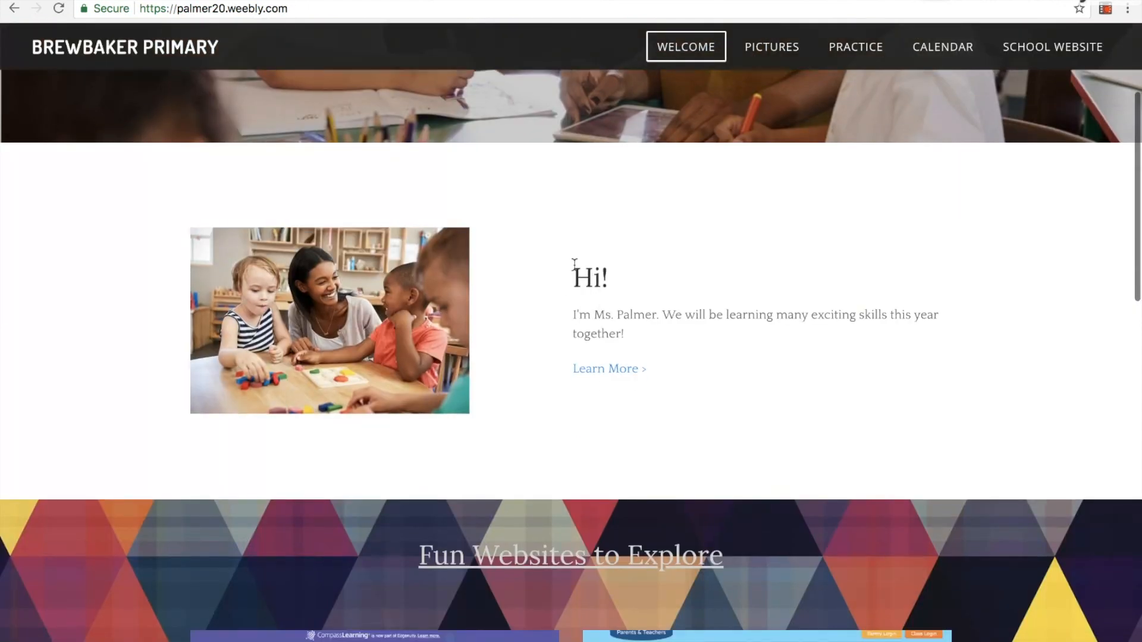
# Test the Learn More link on the sample site's Welcome page and examine its website links, school contact and map sections
pyautogui.scroll(-1, 603, 398)
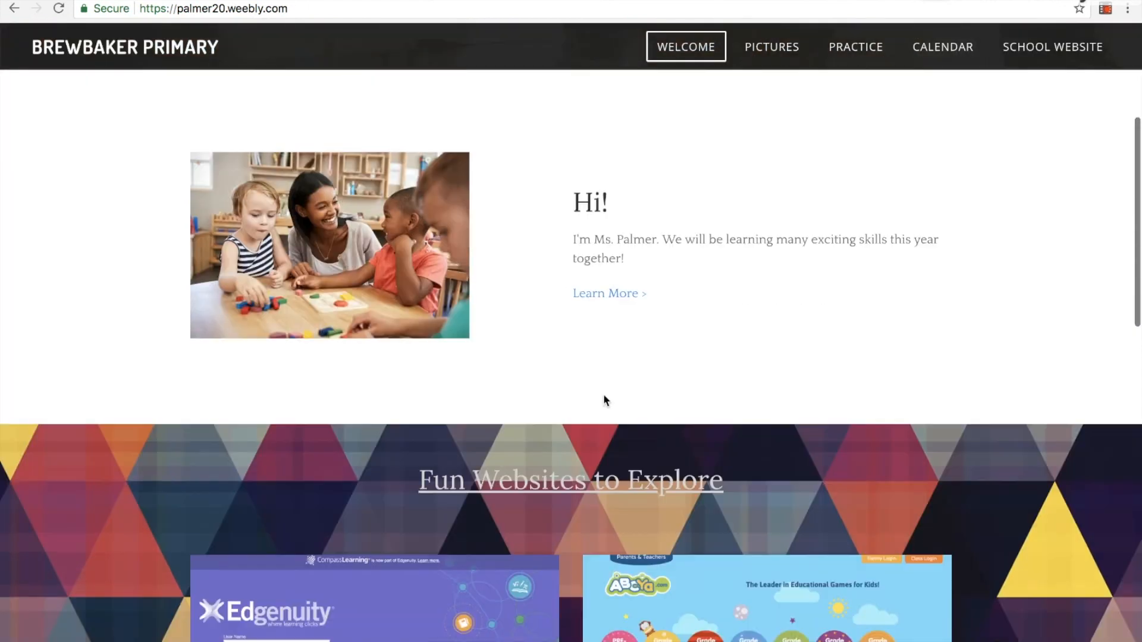
pyautogui.click(606, 293)
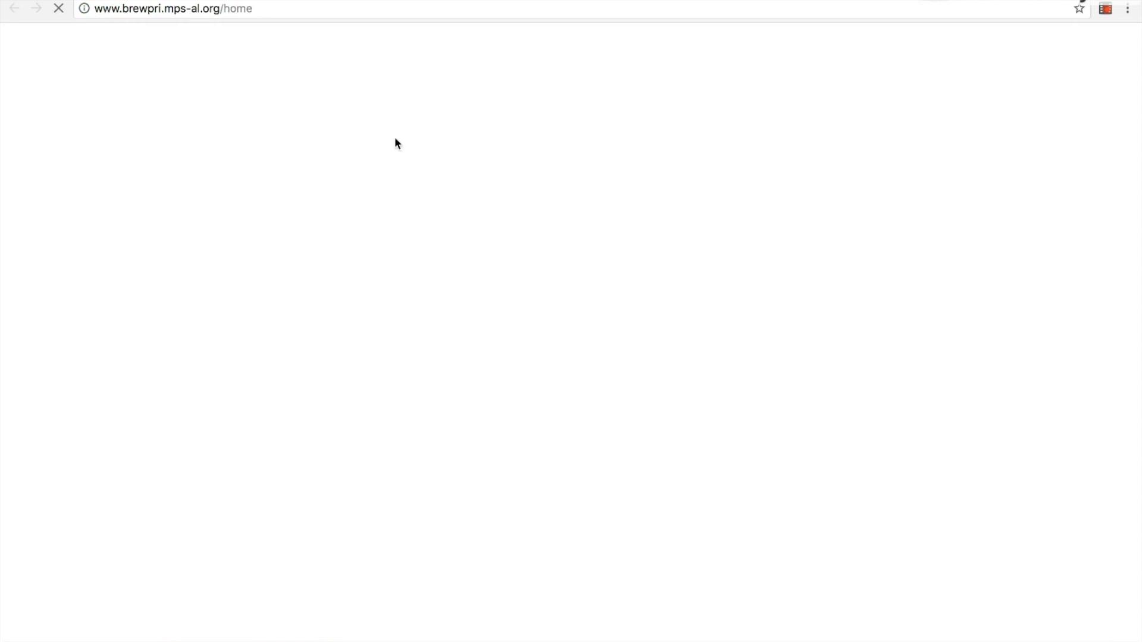
pyautogui.hotkey('alt', 'Left')
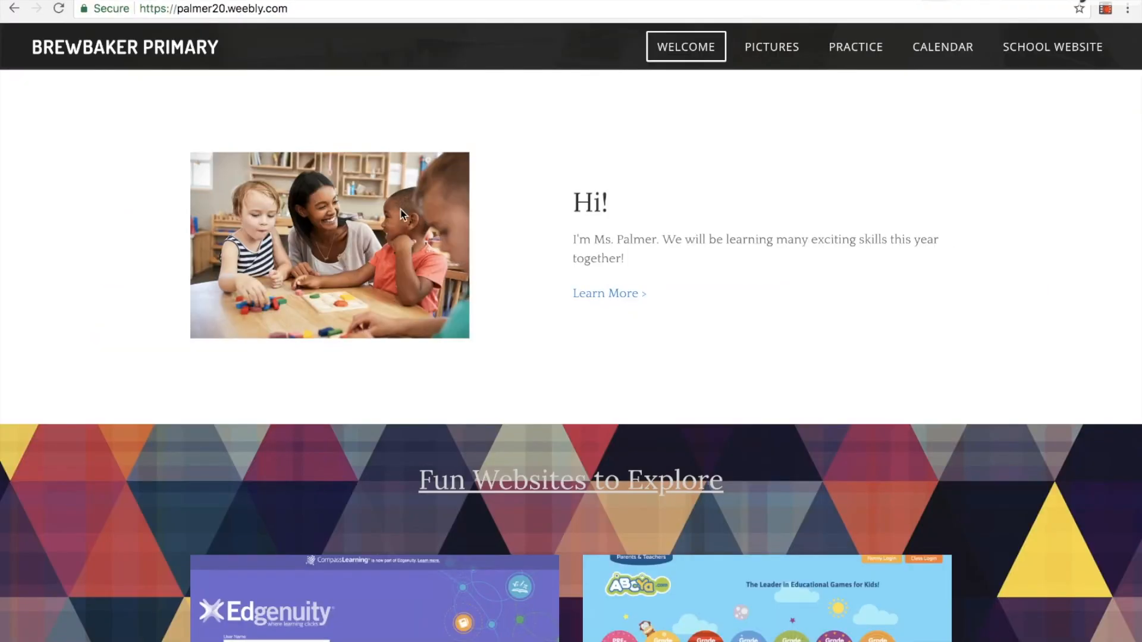
pyautogui.scroll(-5, 490, 231)
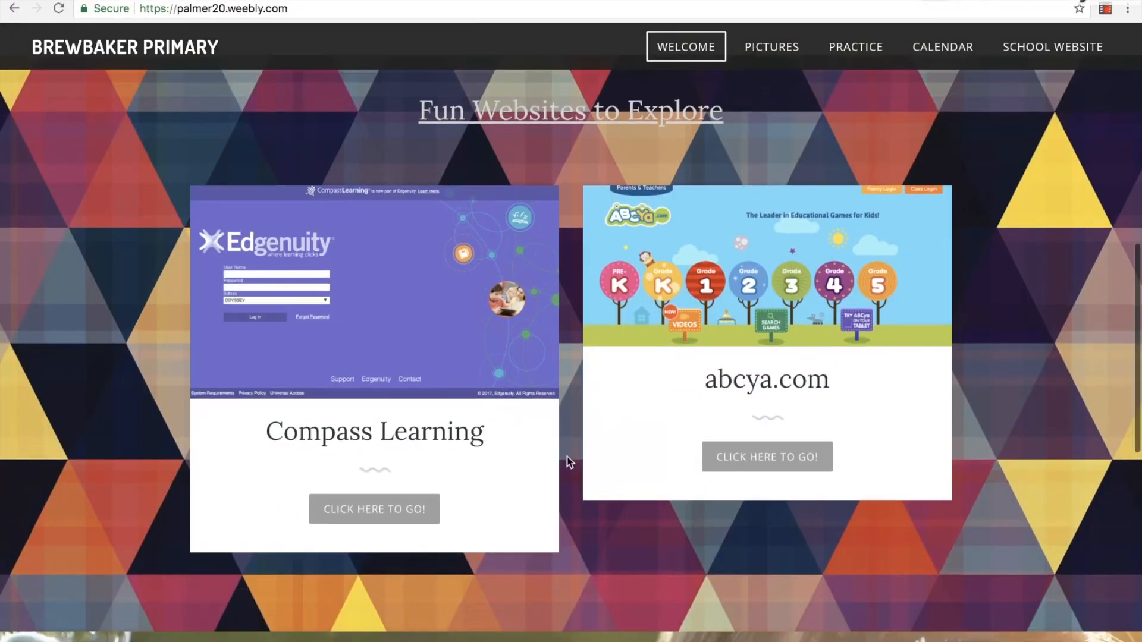
pyautogui.scroll(-10, 566, 455)
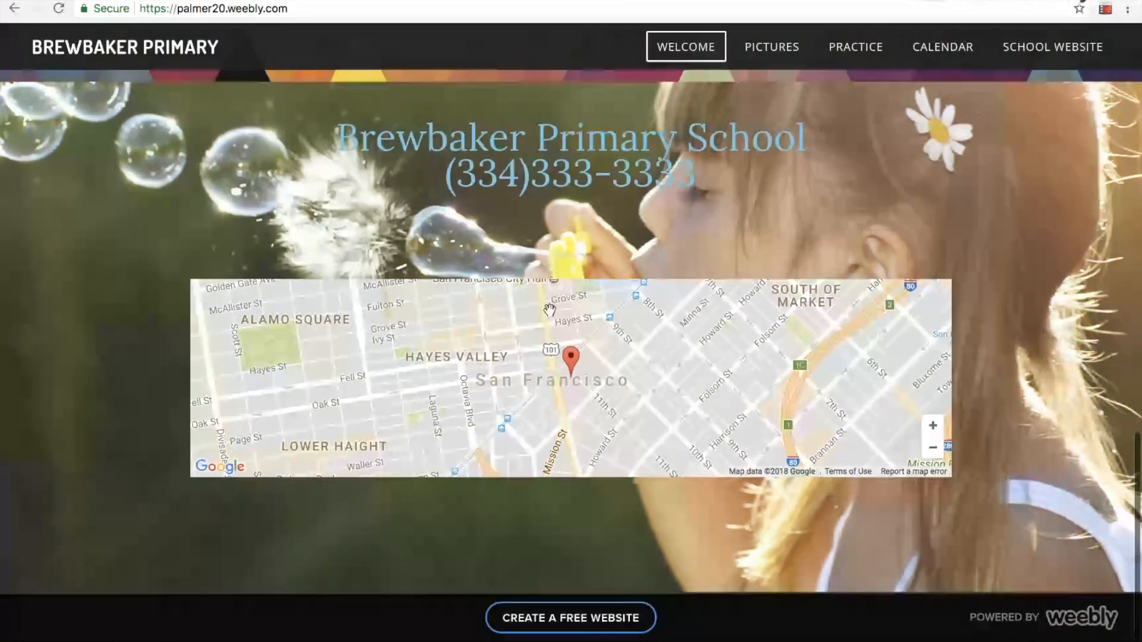
pyautogui.scroll(7, 528, 182)
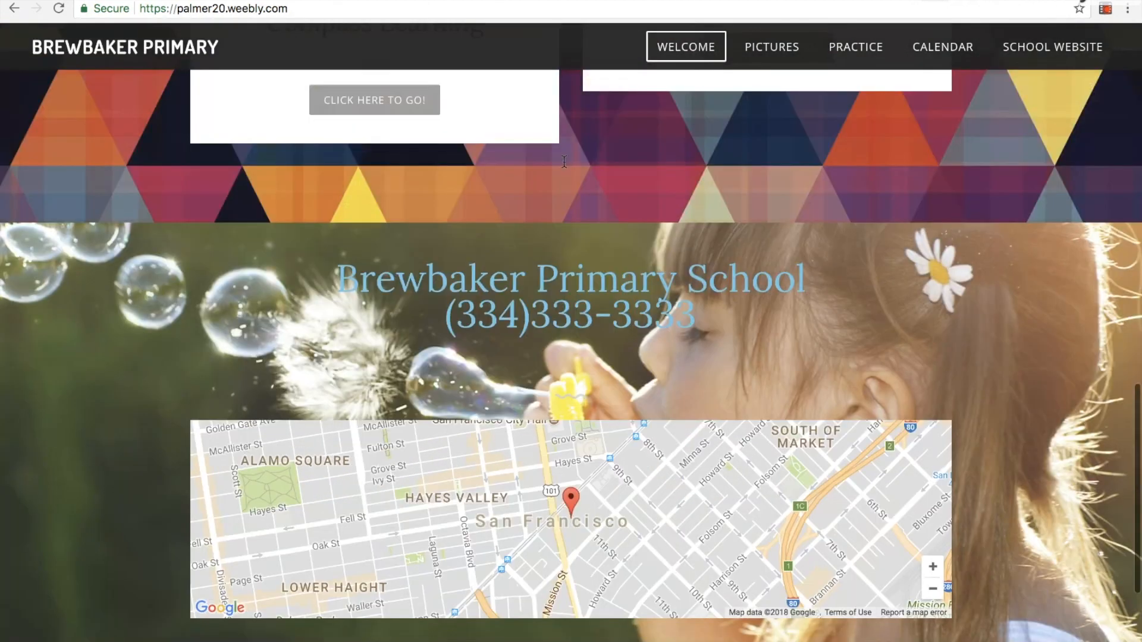
# Look over the slideshow on the sample site's Pictures page and the download and video on its Practice page
pyautogui.click(772, 54)
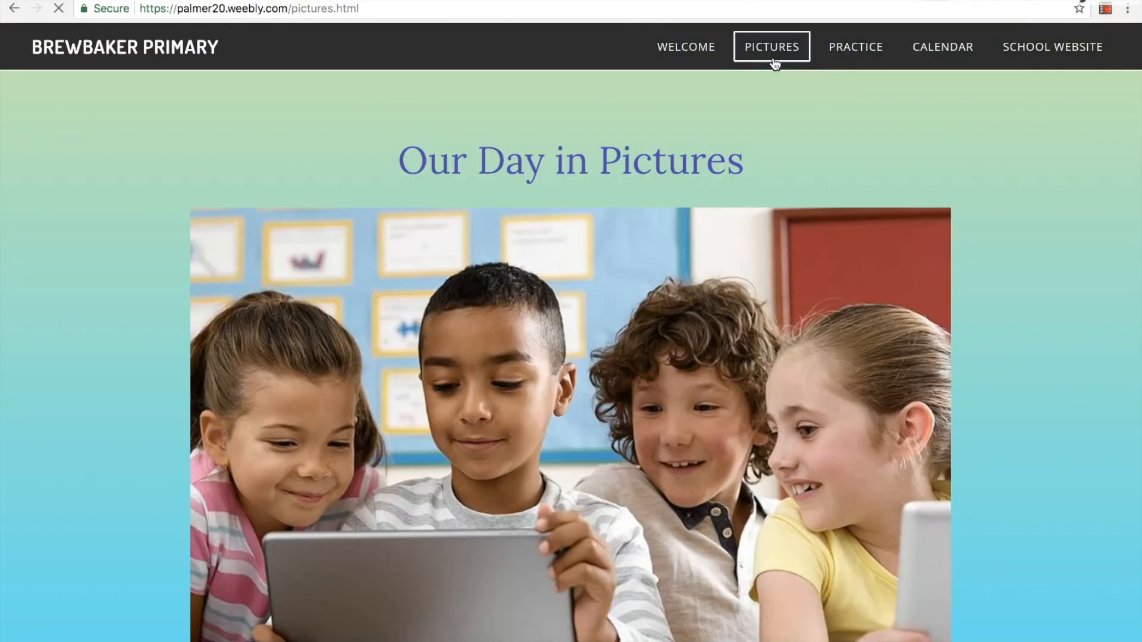
pyautogui.scroll(-5, 643, 338)
pyautogui.scroll(3, 643, 338)
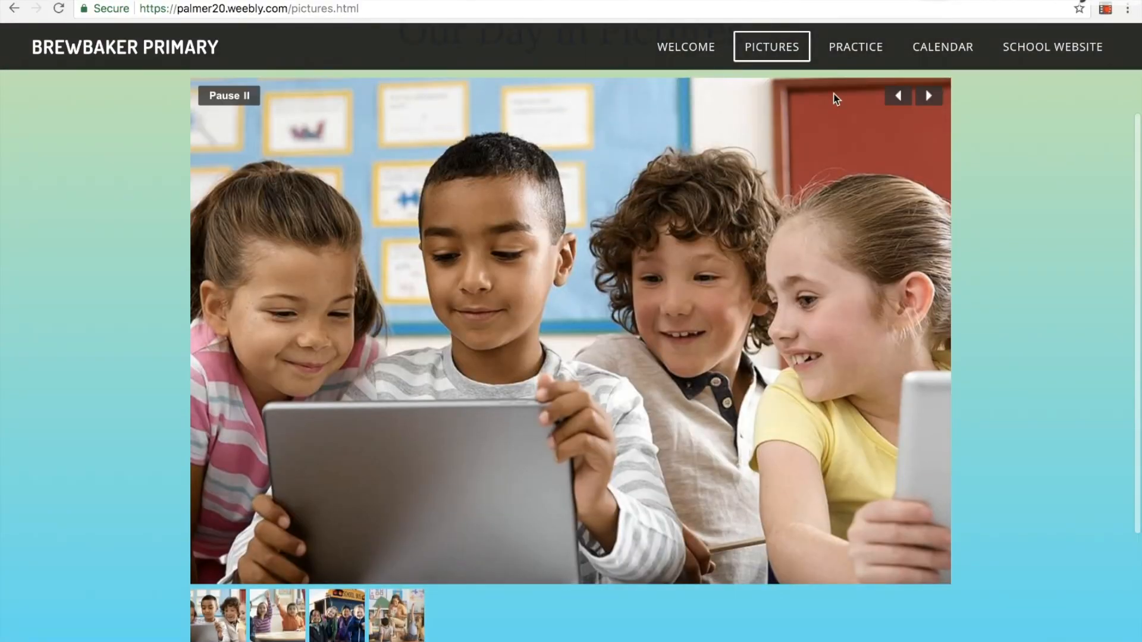
pyautogui.click(848, 53)
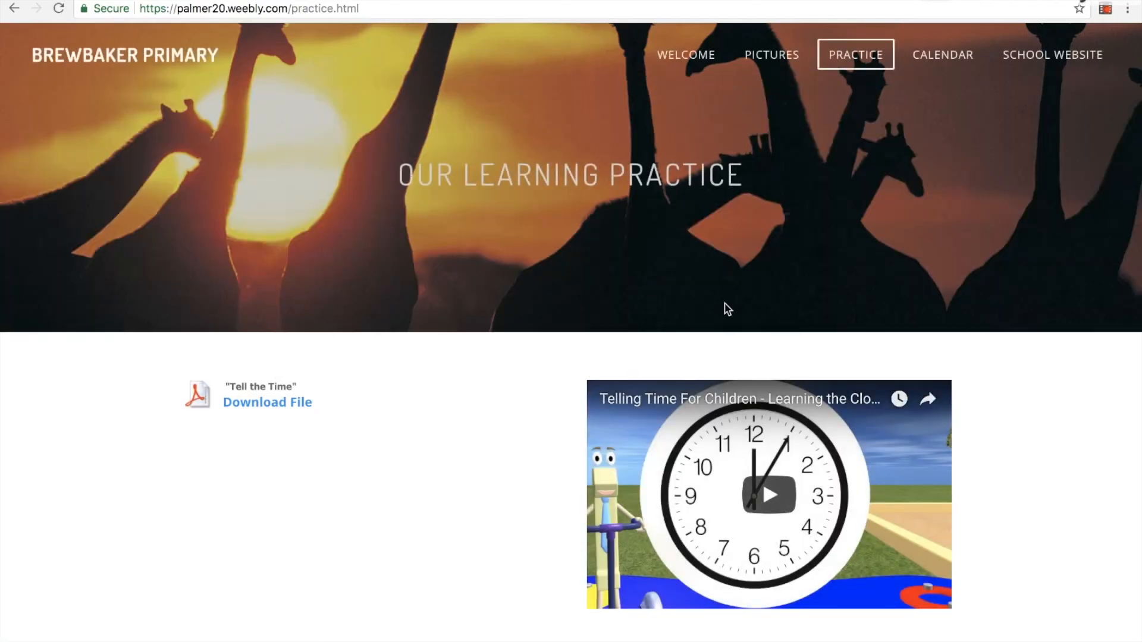
pyautogui.scroll(-2, 726, 309)
pyautogui.scroll(2, 726, 309)
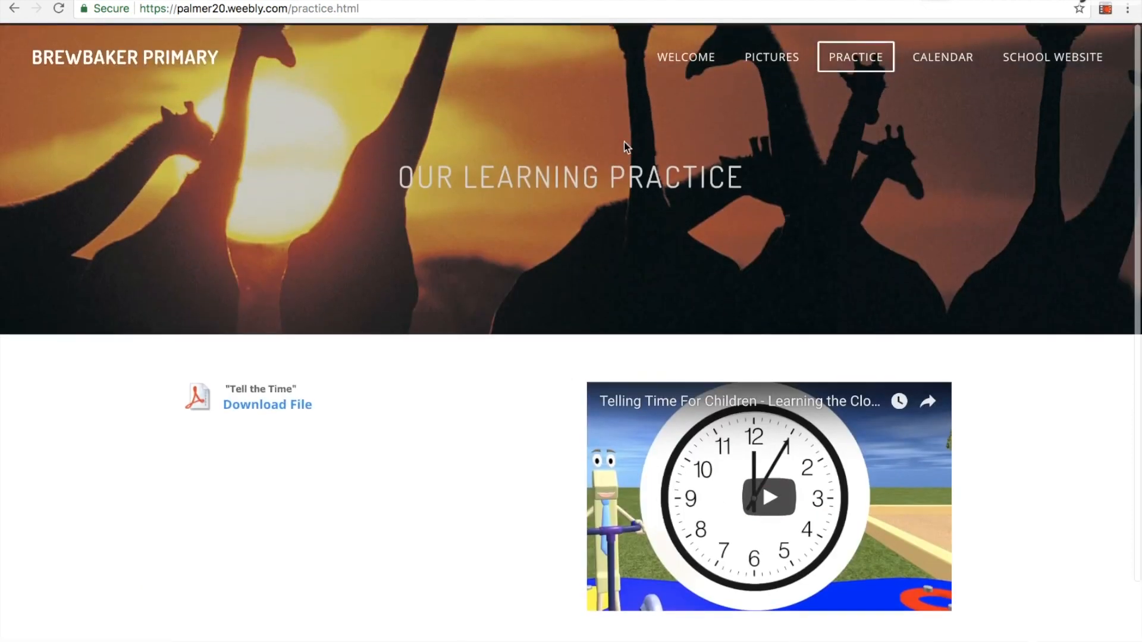
# Examine the sample site's Calendar page and test its School Website link, ending back on the Welcome page
pyautogui.click(934, 67)
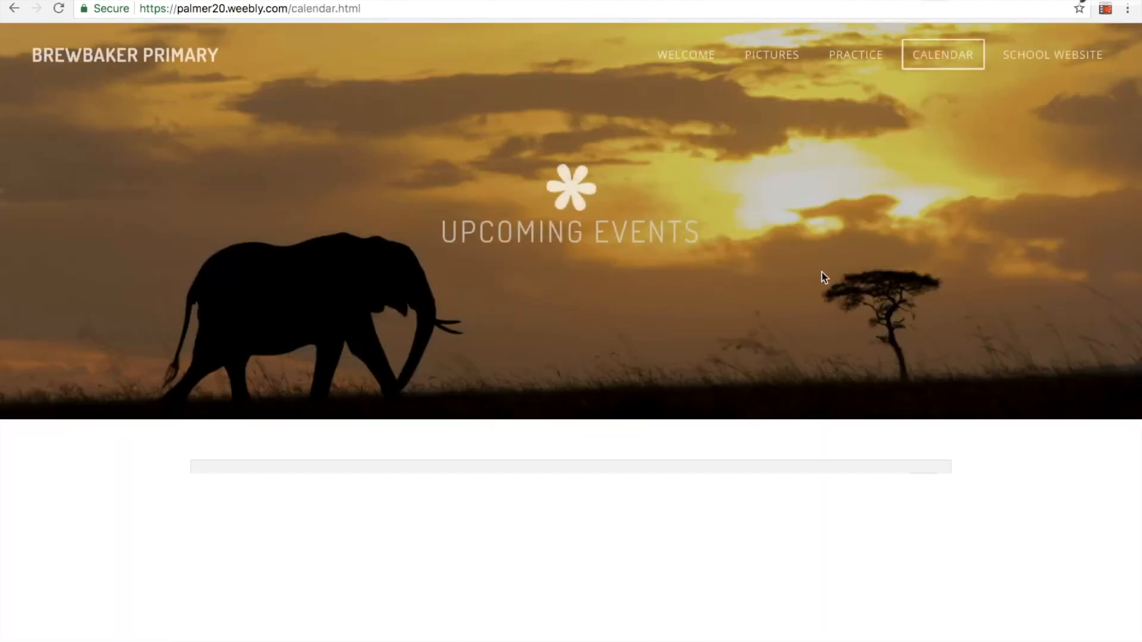
pyautogui.scroll(-7, 822, 271)
pyautogui.scroll(3, 660, 163)
pyautogui.scroll(-2, 660, 163)
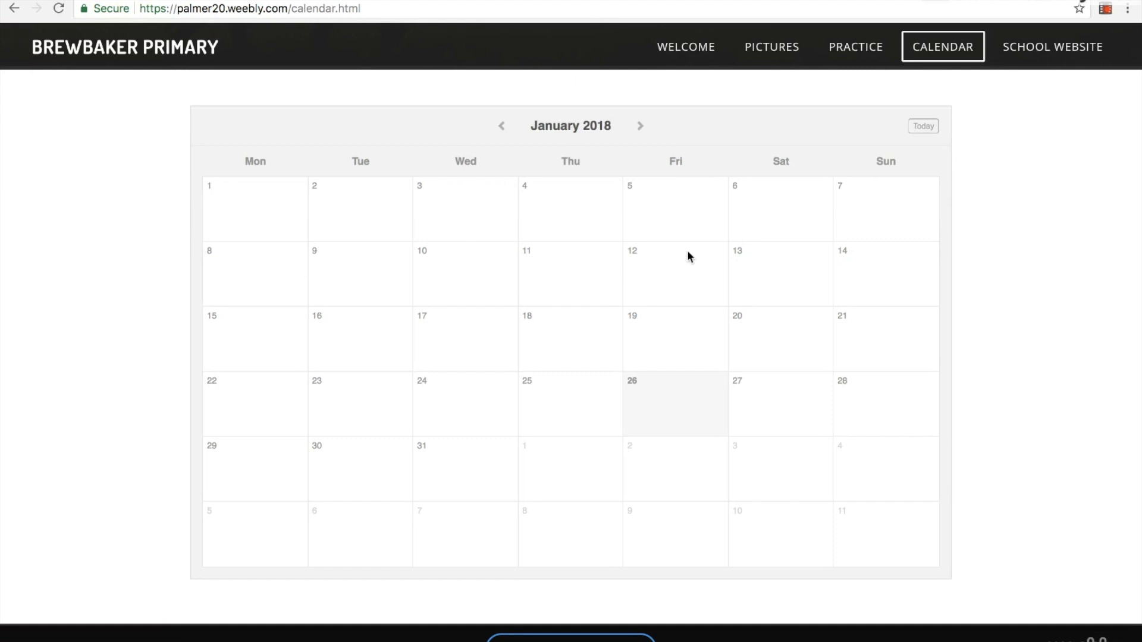
pyautogui.click(1036, 47)
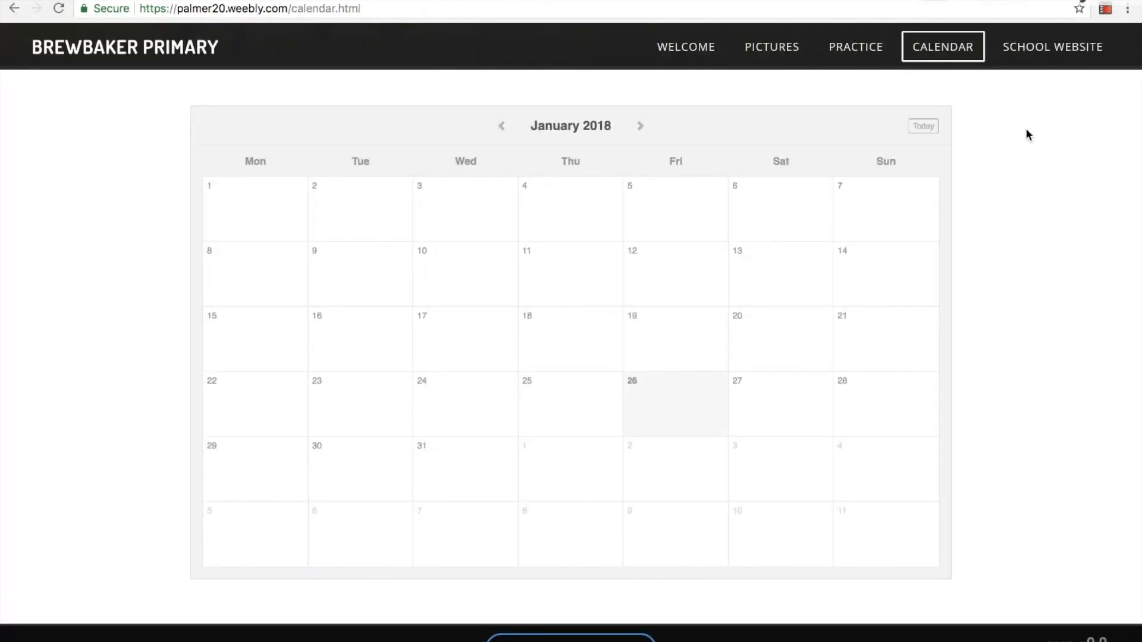
pyautogui.click(692, 50)
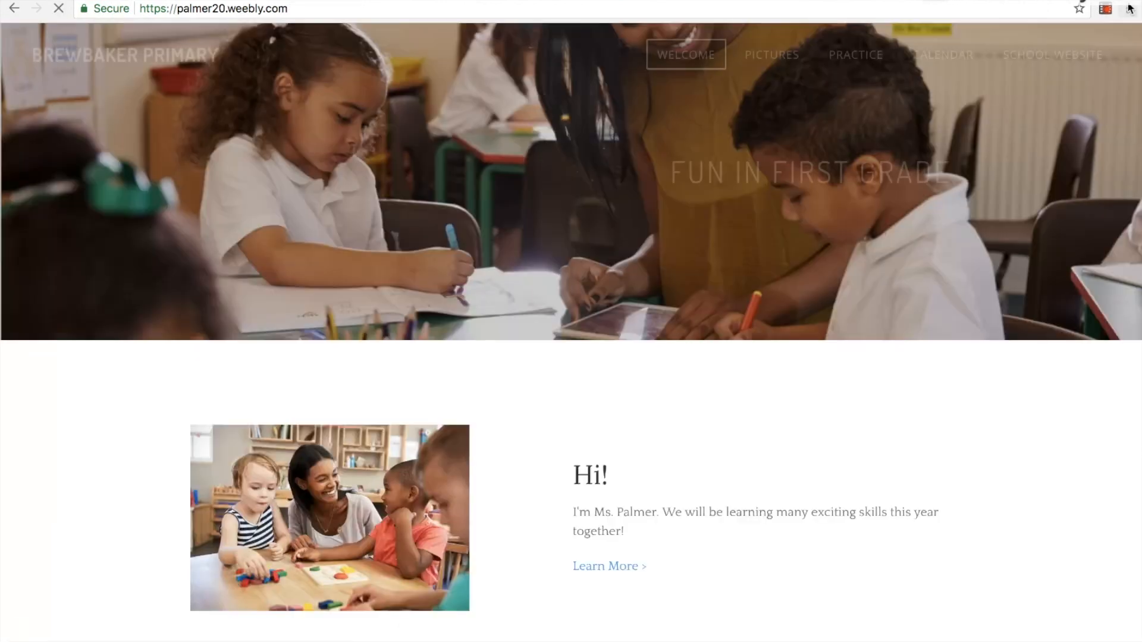